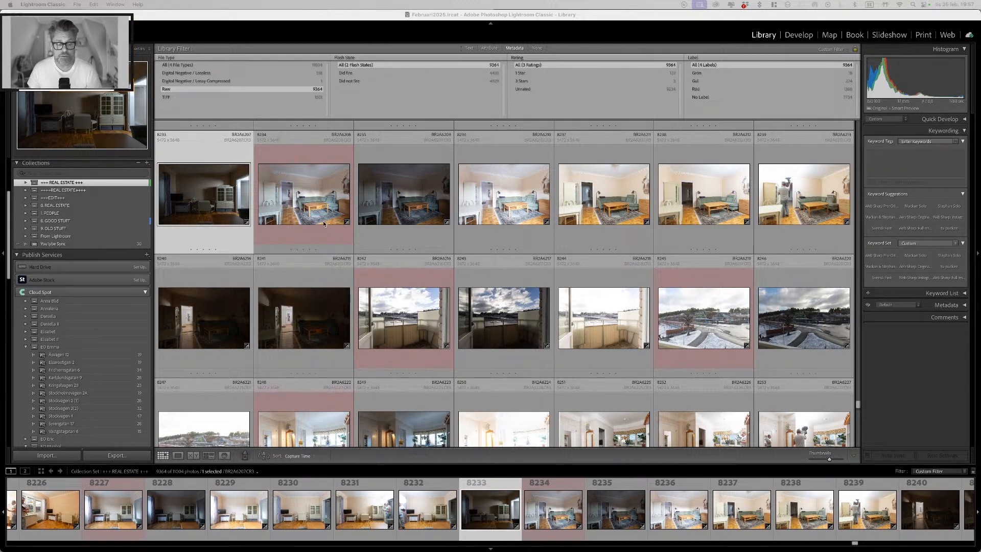
pyautogui.click(307, 192)
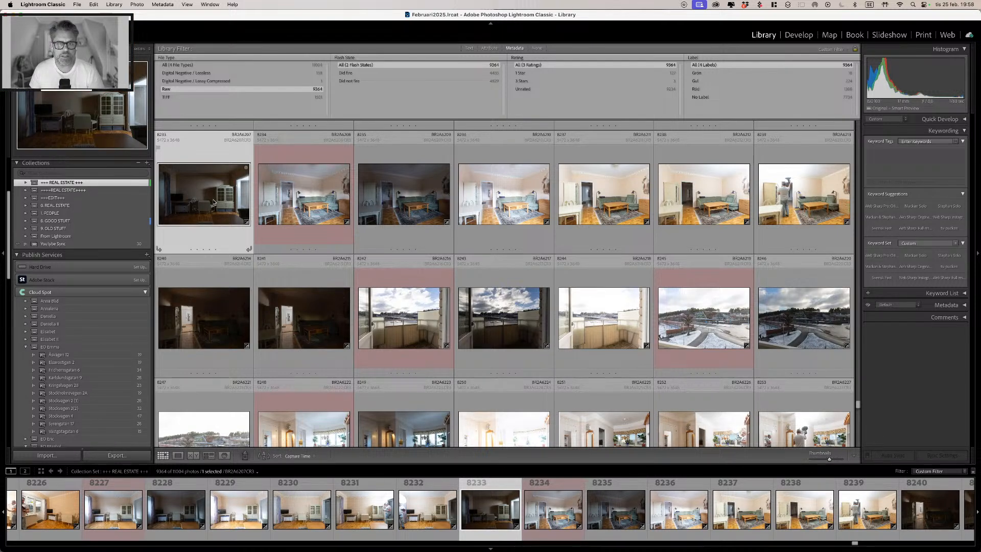
pyautogui.press('Right')
pyautogui.click(243, 215)
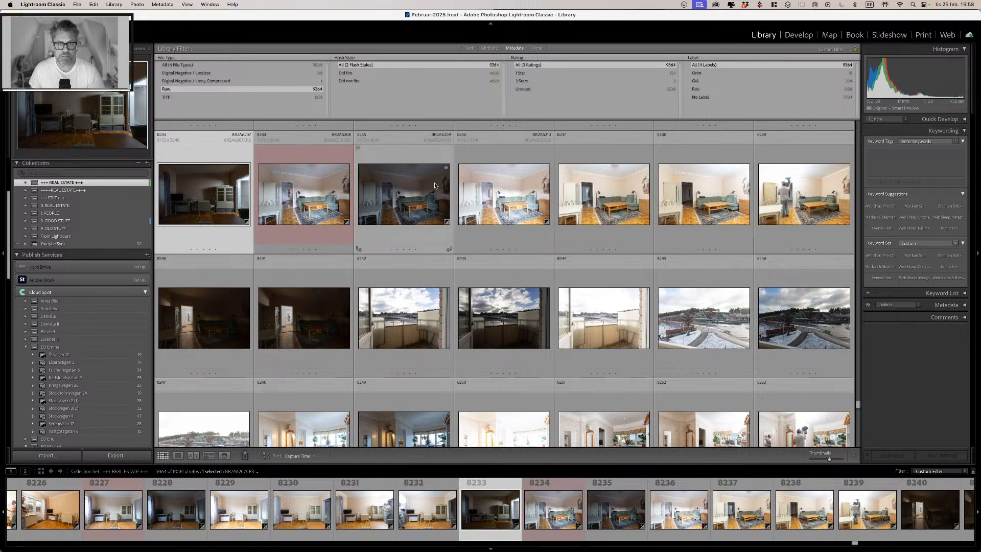
pyautogui.click(363, 181)
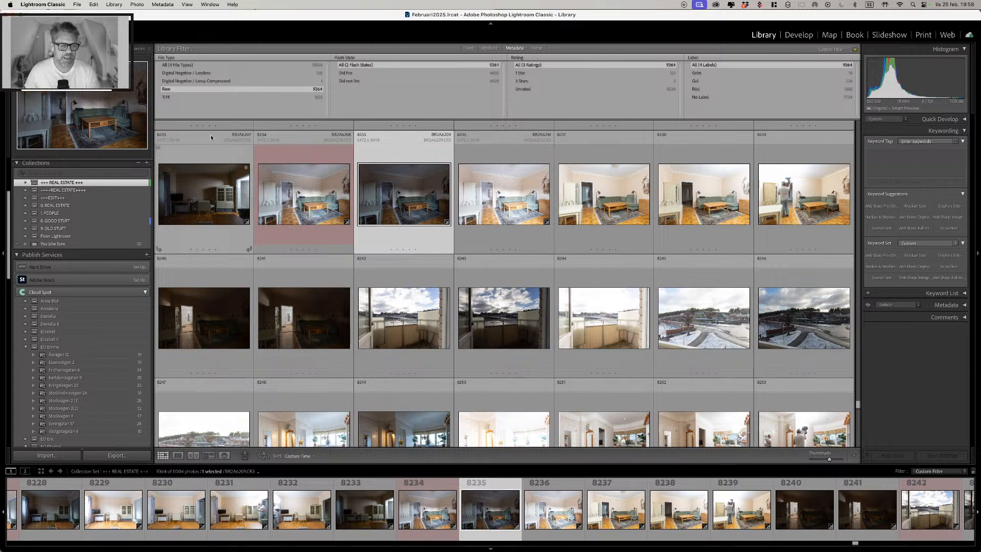
pyautogui.click(311, 199)
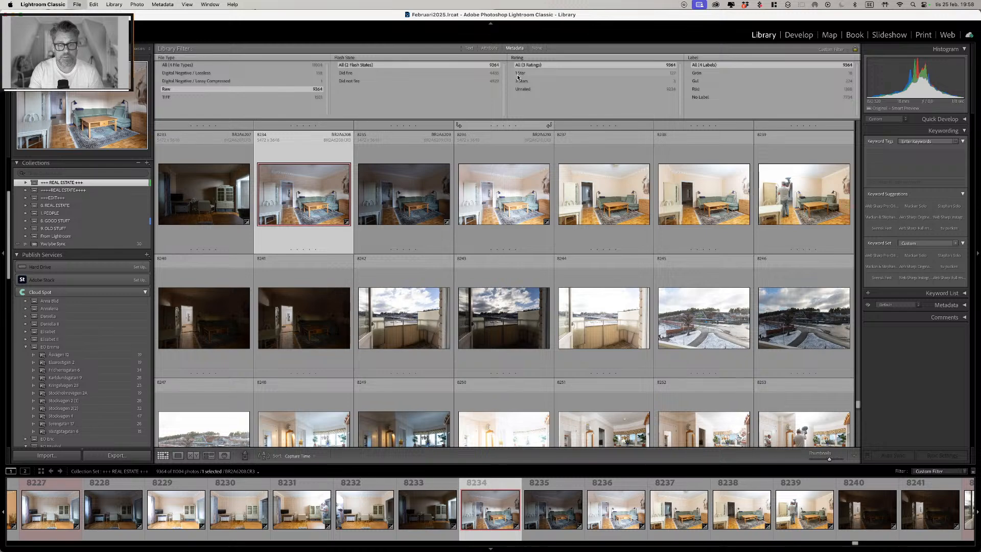
# Step: Start a photo import from the Sätravägen TEMP desktop folder and set the import method to Copy
pyautogui.press('super+shift+i')
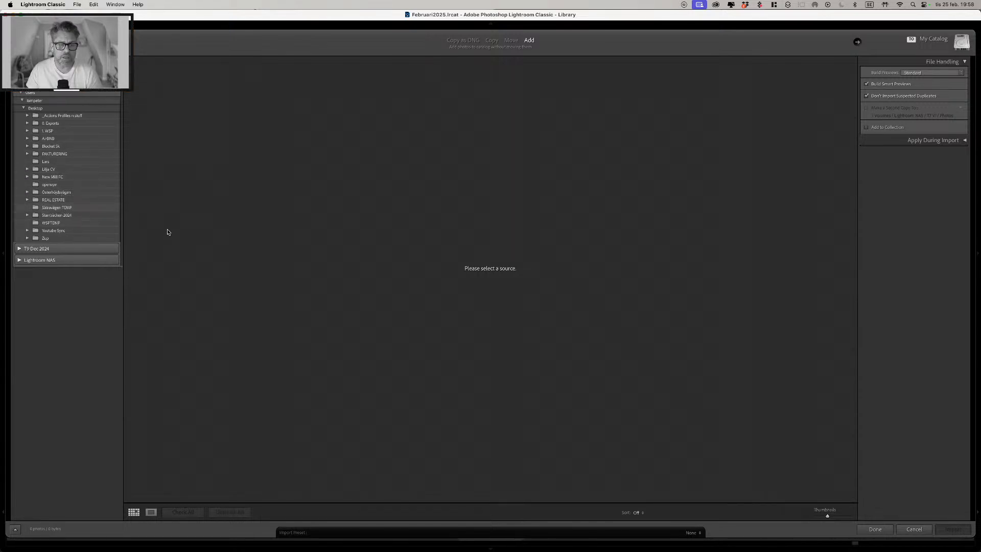
pyautogui.click(73, 208)
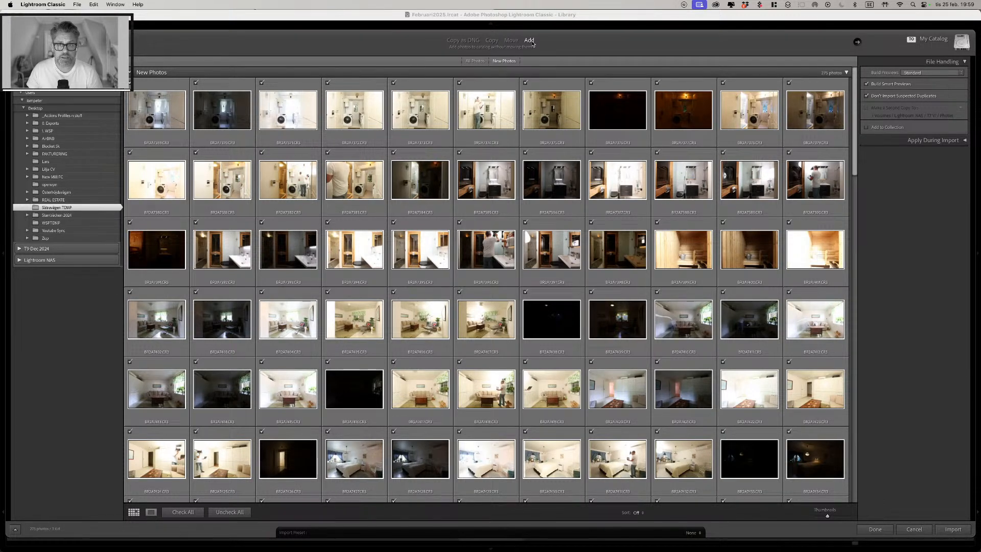
pyautogui.click(491, 40)
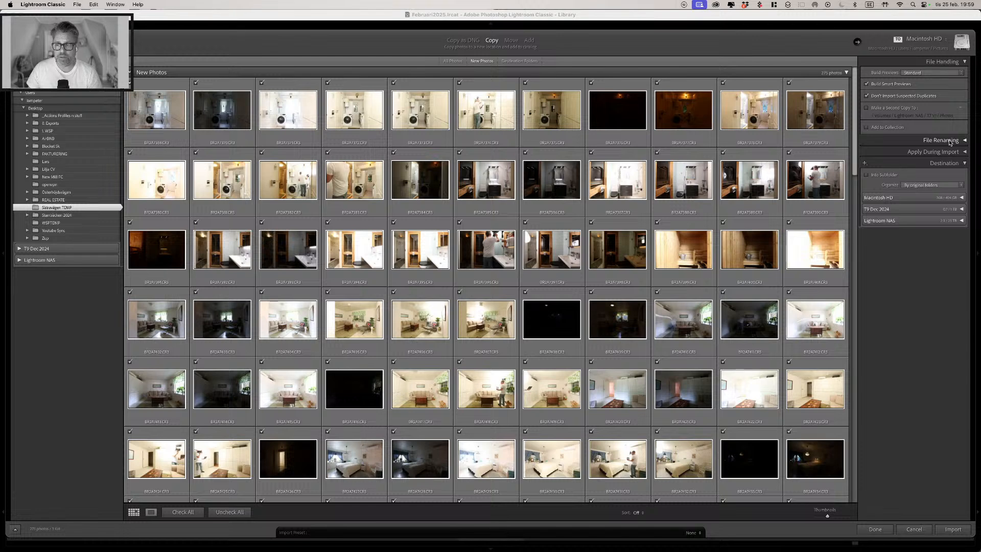
# Step: Apply the PRE_ADOBE COLOR develop preset to the photos during import
pyautogui.click(932, 152)
pyautogui.click(909, 163)
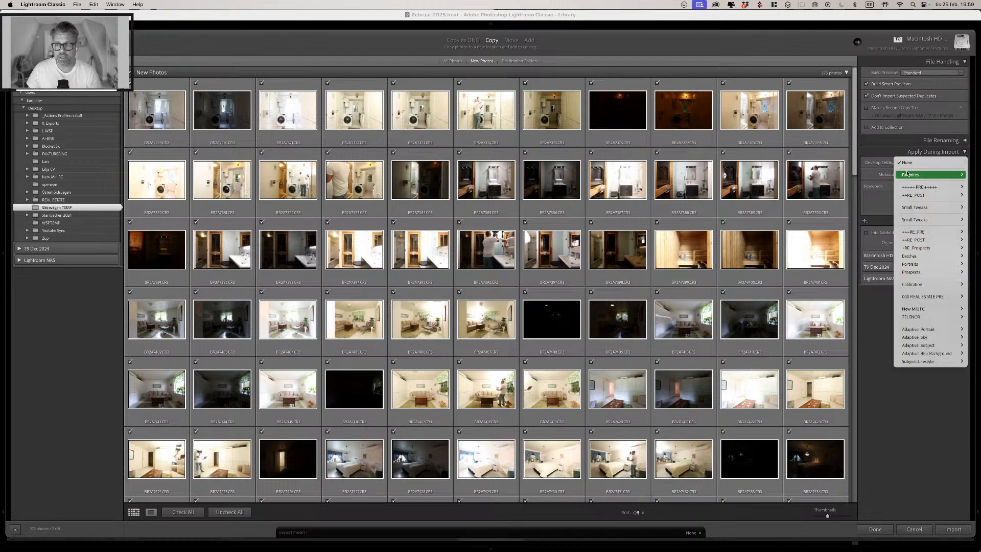
pyautogui.moveTo(916, 189)
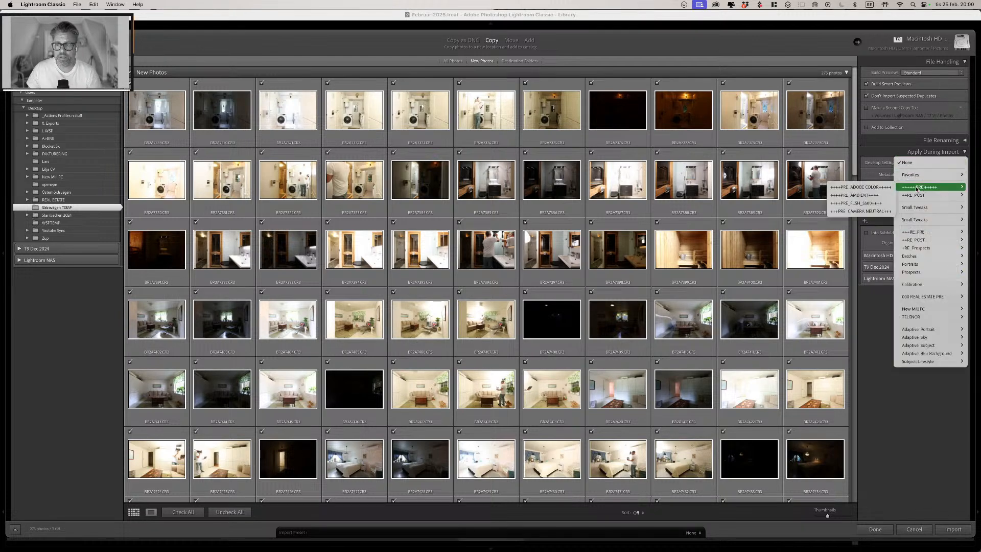
pyautogui.click(868, 188)
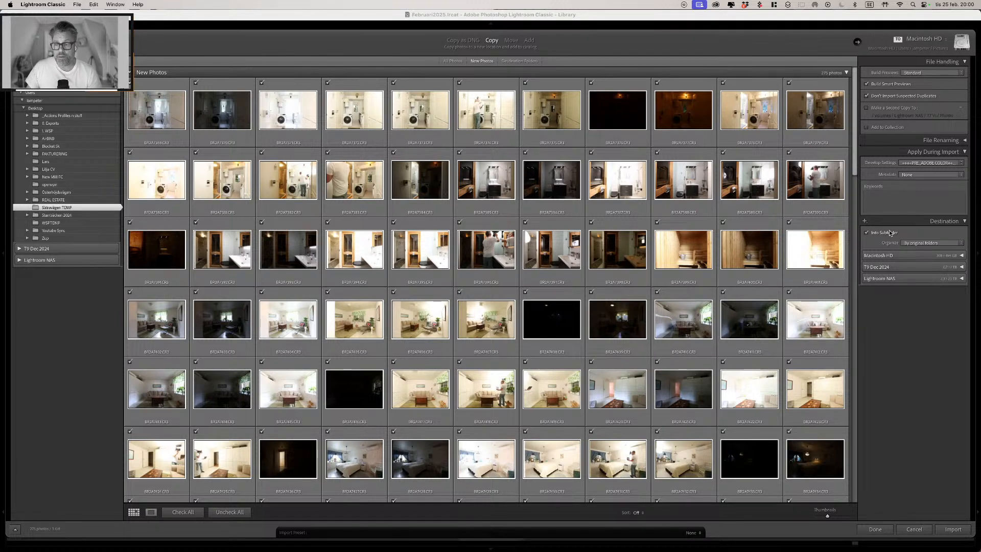
# Step: Name the destination subfolder 2025-02-25 and keep the files organized by original folders
pyautogui.click(918, 233)
pyautogui.write('20')
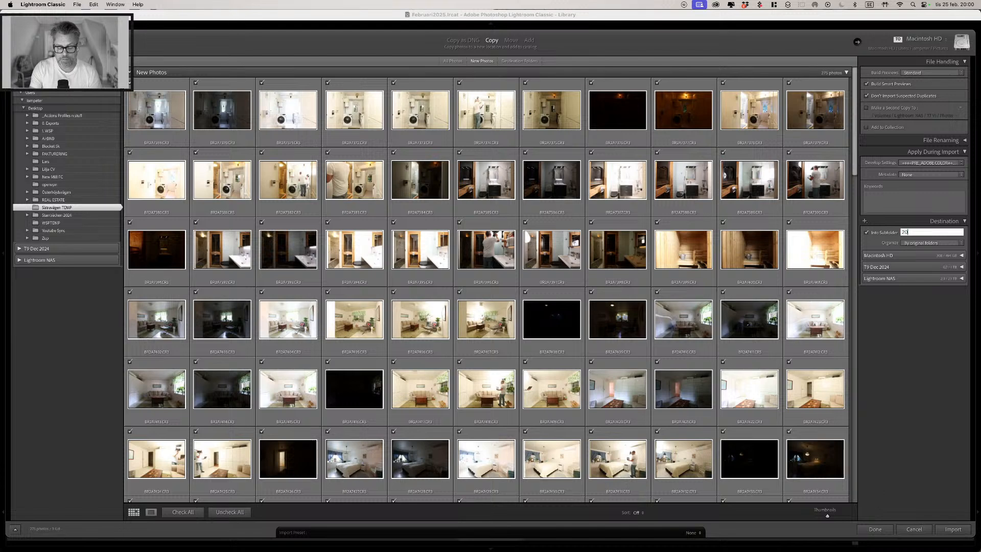
pyautogui.write('25-02-25')
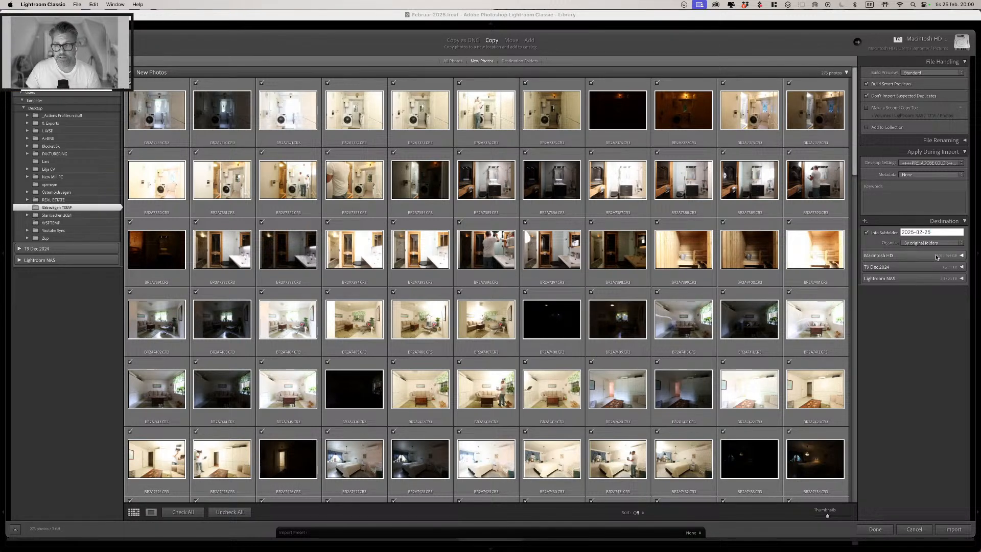
pyautogui.click(919, 243)
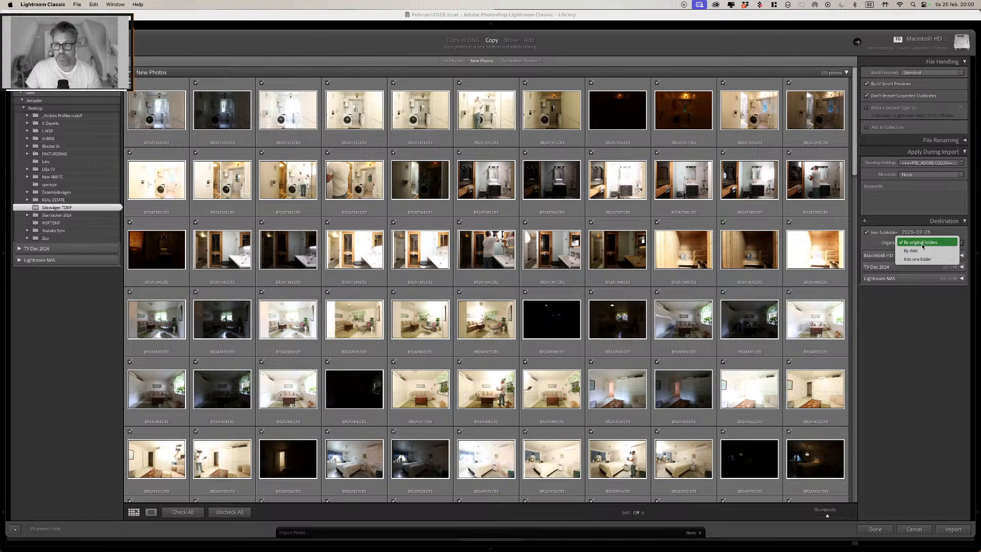
pyautogui.click(922, 243)
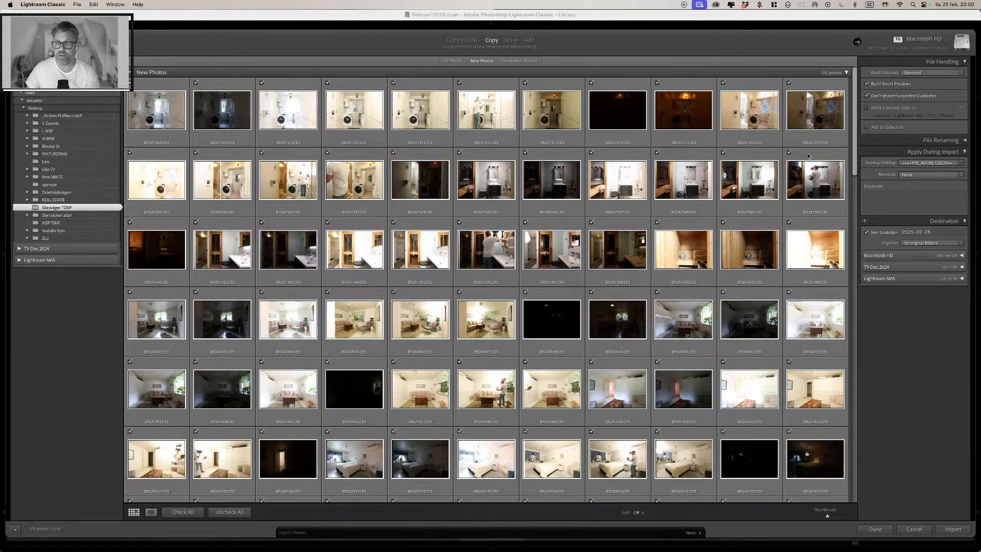
# Step: Choose the 1 Real Estate folder on the T9 Dec 2024 drive as destination and import the photos
pyautogui.click(910, 266)
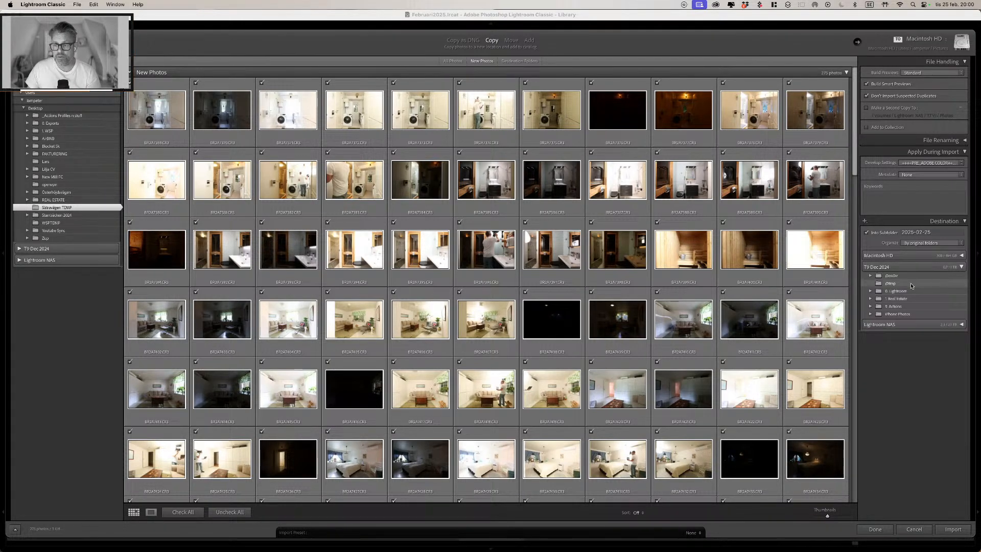
pyautogui.click(945, 299)
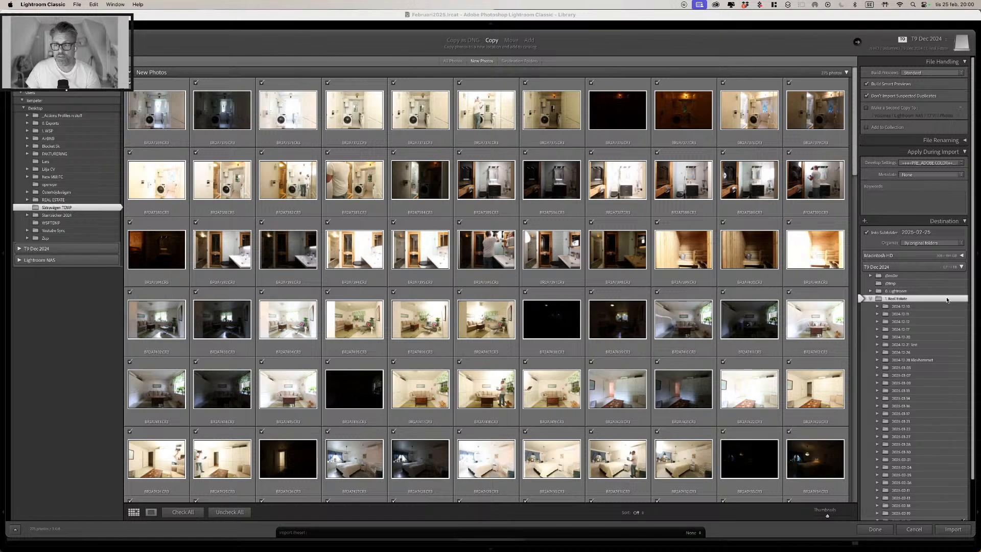
pyautogui.scroll(-3, 972, 317)
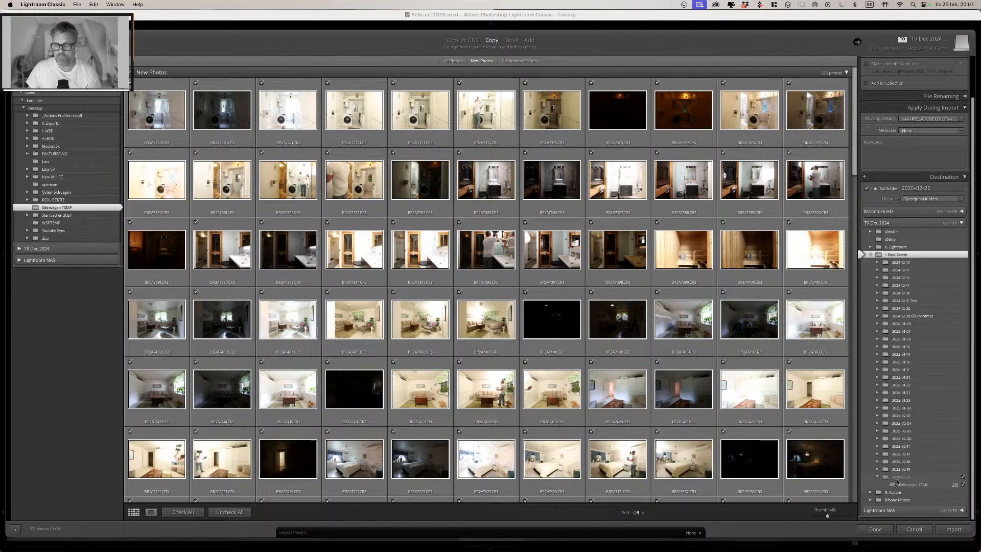
pyautogui.click(953, 529)
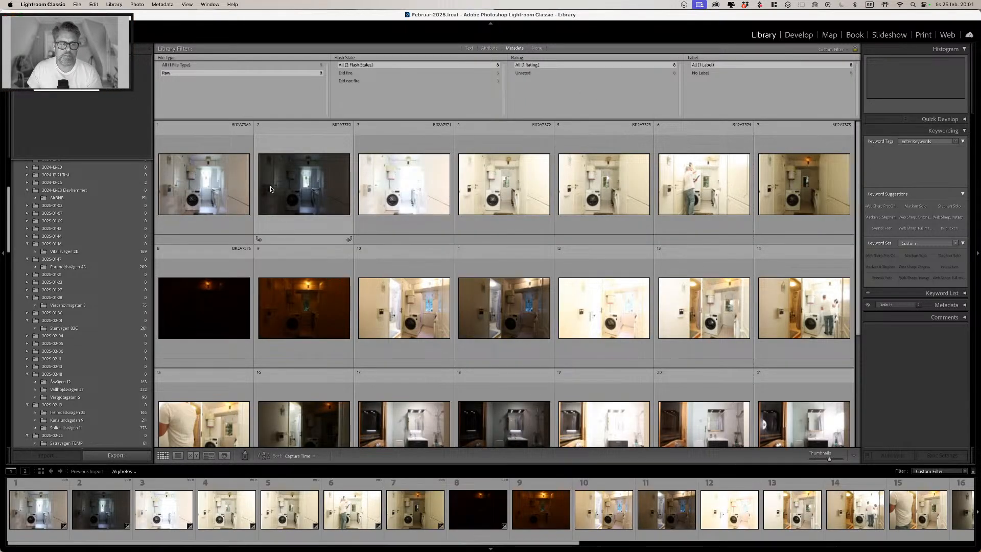
# Step: Rename the imported Sätravägen TEMP folder under 2025-02-25 as Sätravägen
pyautogui.moveTo(8, 248); pyautogui.dragTo(6, 270)
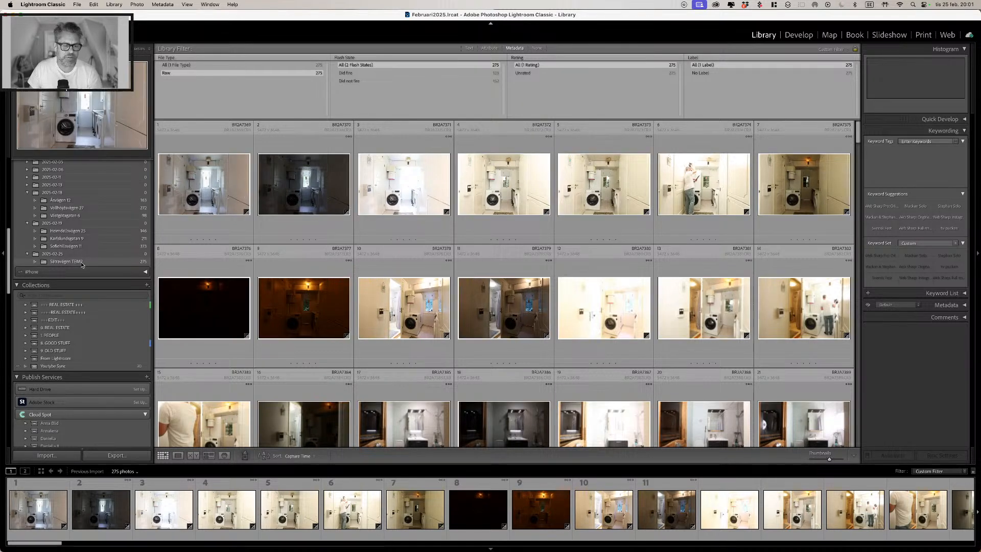
pyautogui.click(93, 262)
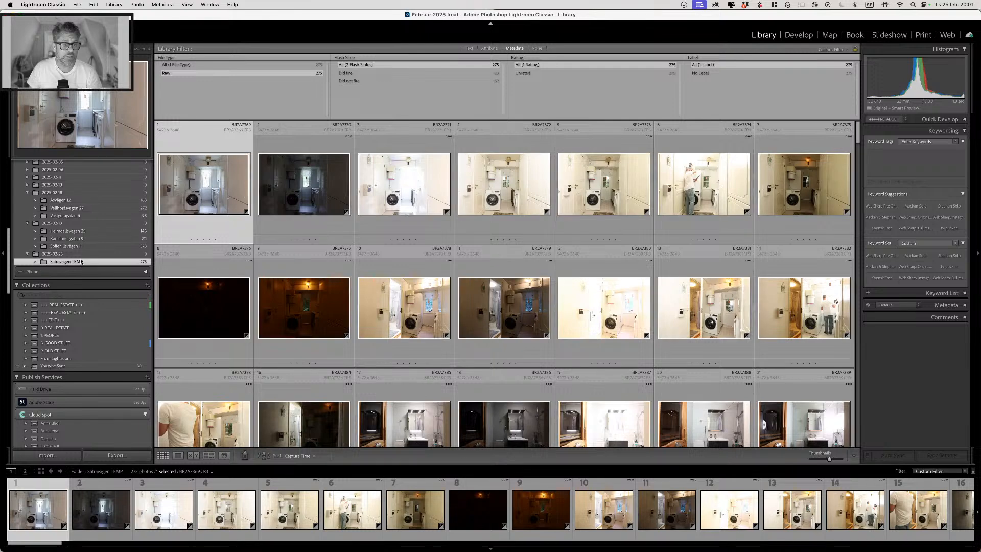
pyautogui.rightClick(81, 262)
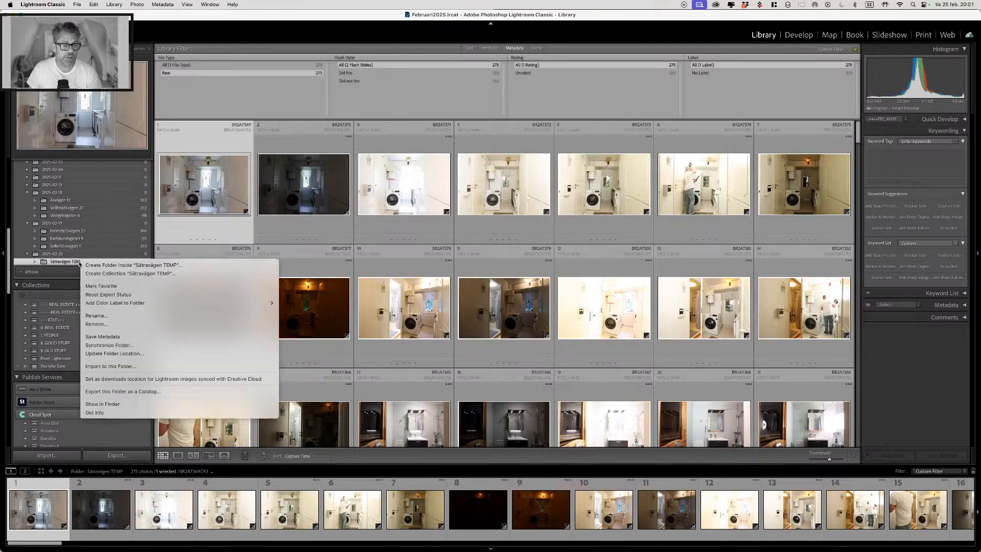
pyautogui.click(122, 316)
pyautogui.press('BackSpace')
pyautogui.press('BackSpace')
pyautogui.press('BackSpace')
pyautogui.press('BackSpace')
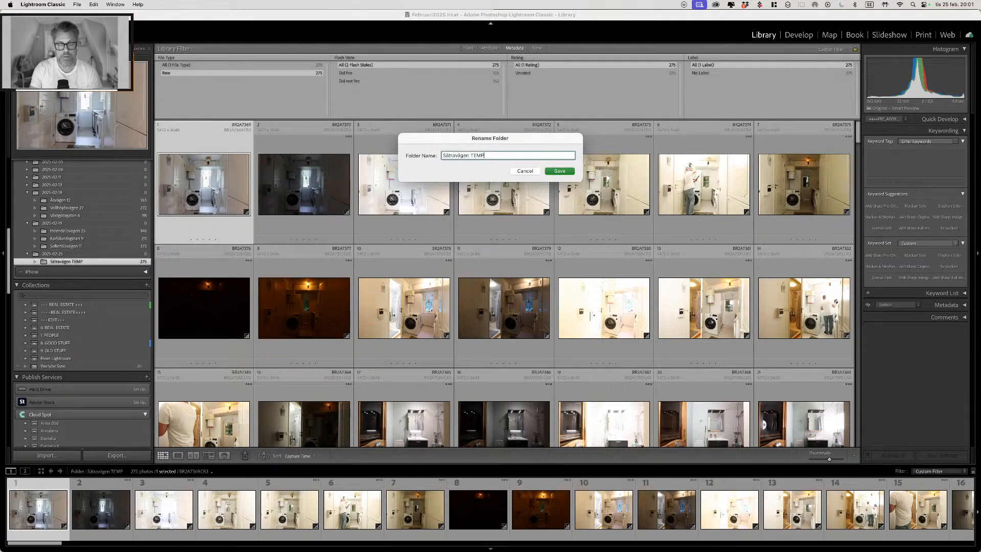
pyautogui.press('Return')
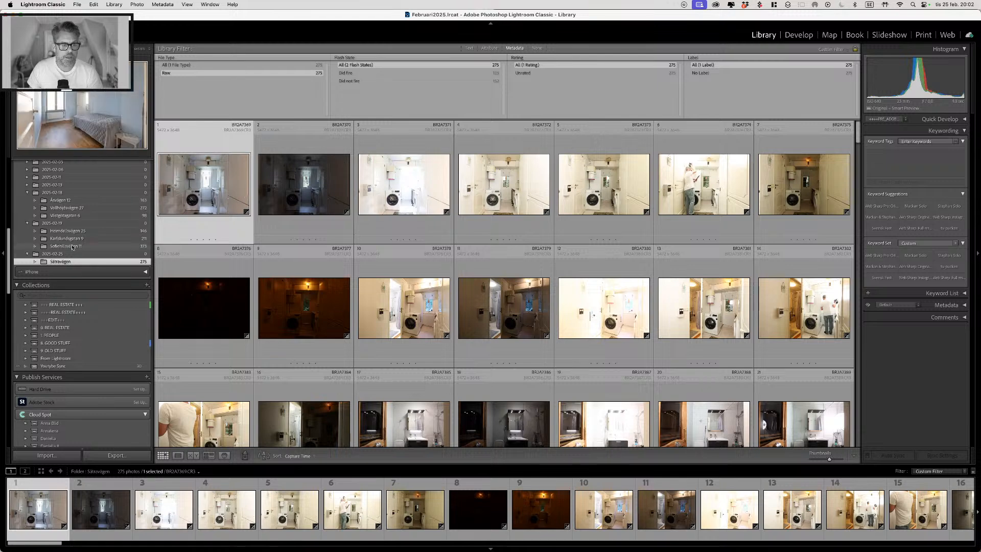
# Step: Create a Sätravägen collection from the folder inside the set 2. SVENSK FAST SÖDERTÄLJE, with Lightroom syncing off
pyautogui.rightClick(77, 262)
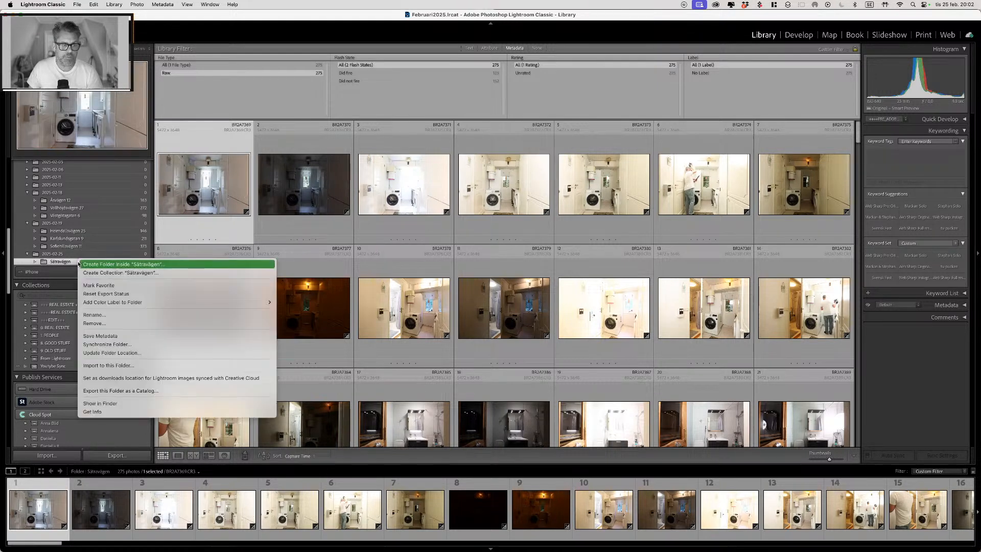
pyautogui.click(125, 275)
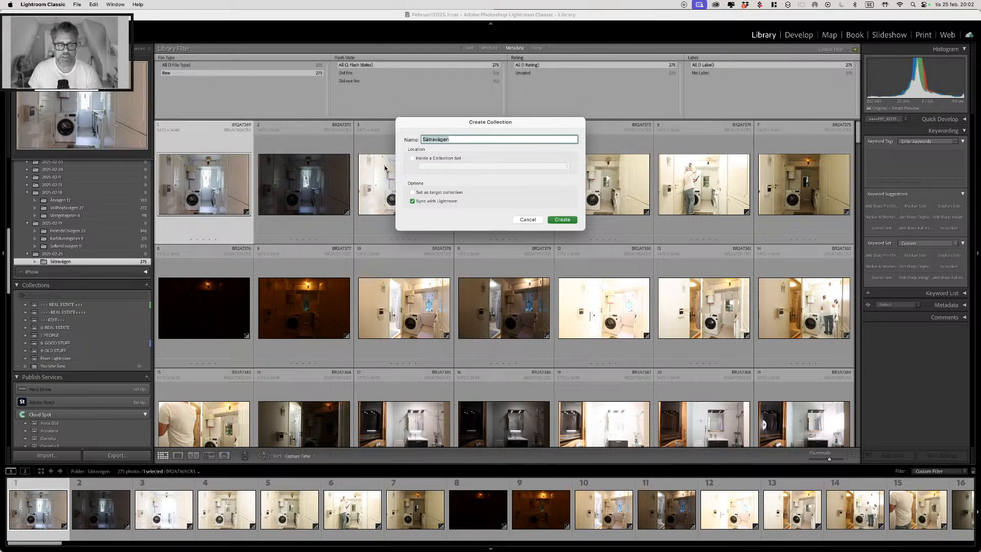
pyautogui.click(438, 159)
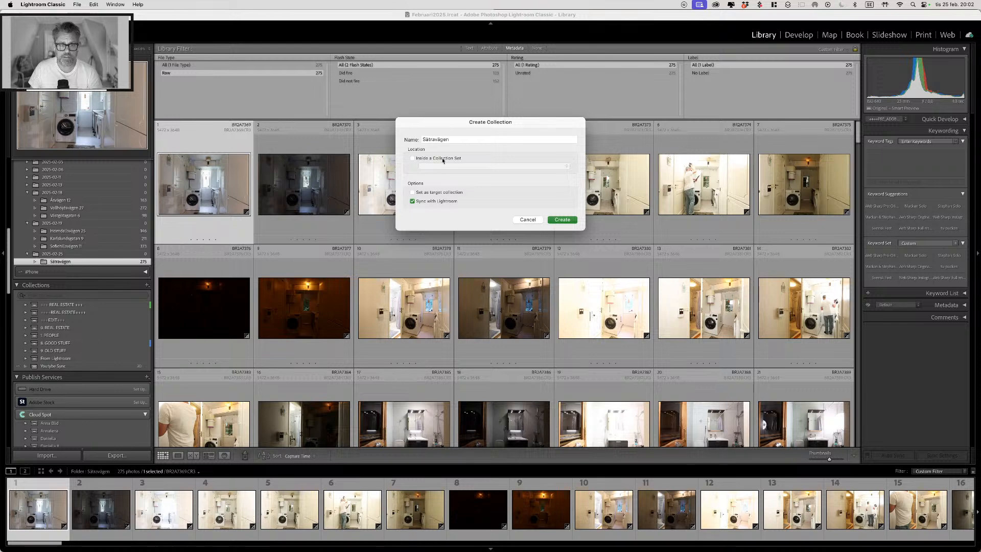
pyautogui.click(442, 160)
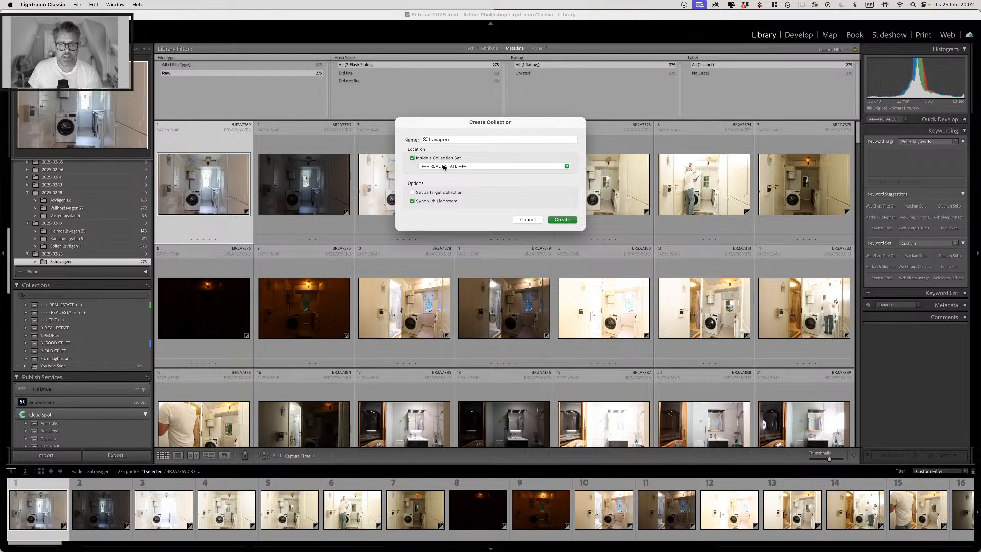
pyautogui.click(443, 166)
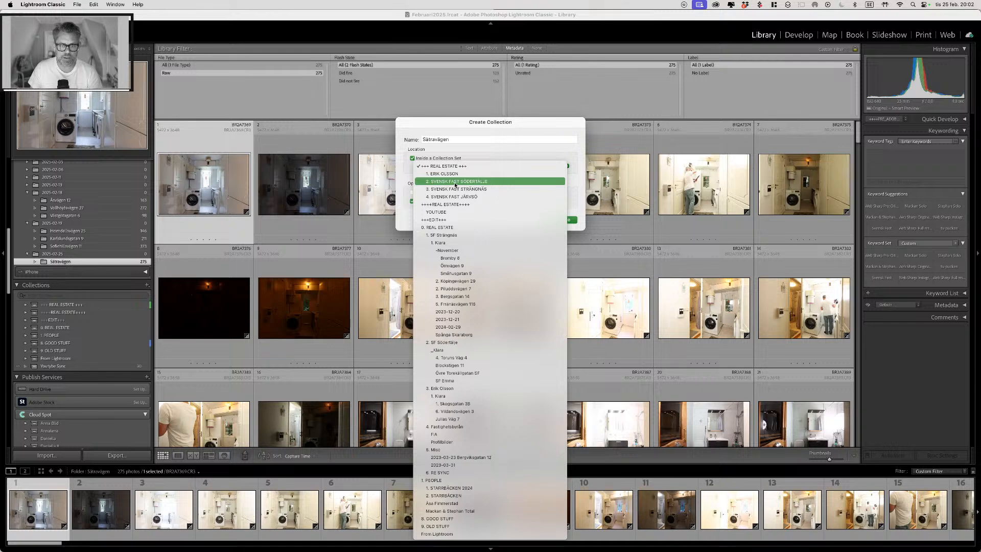
pyautogui.click(455, 182)
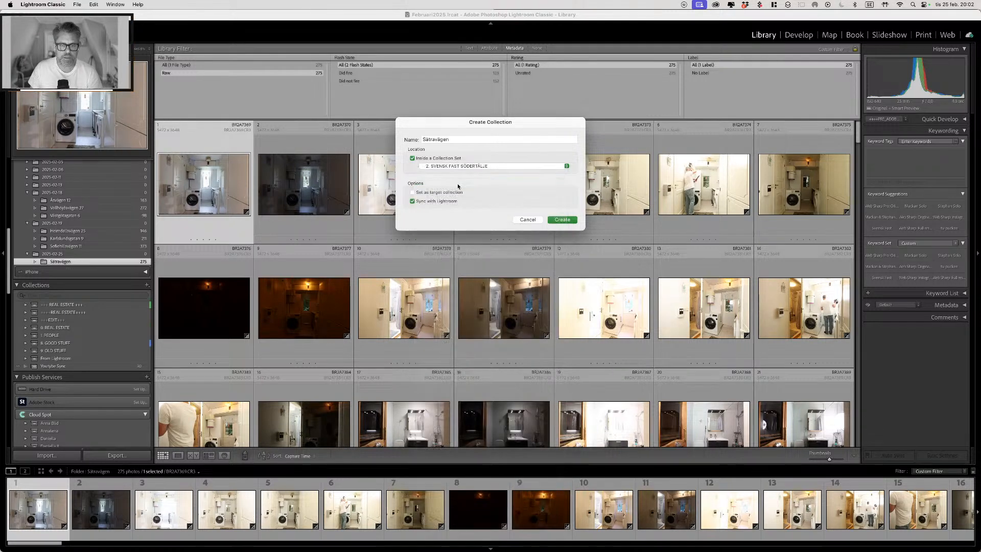
pyautogui.click(430, 201)
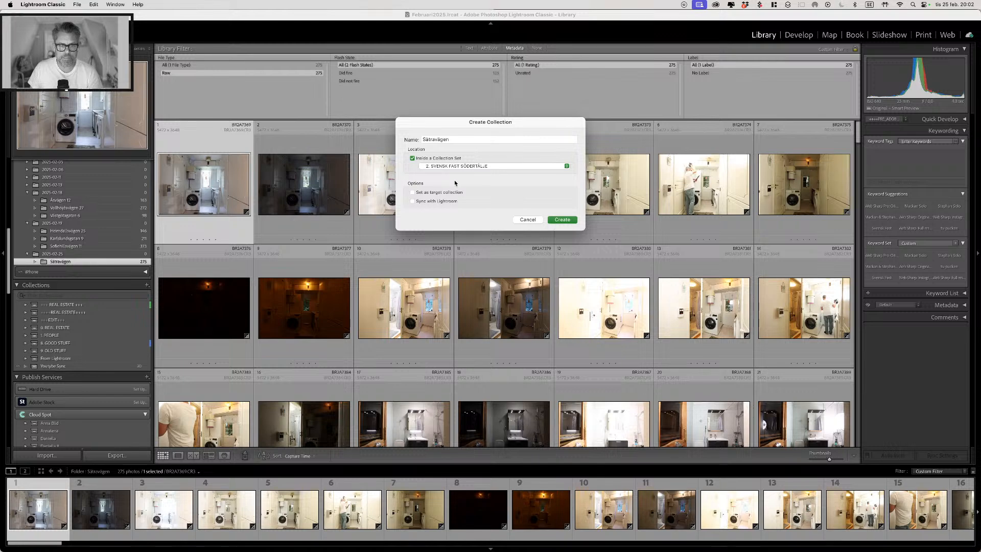
pyautogui.press('Return')
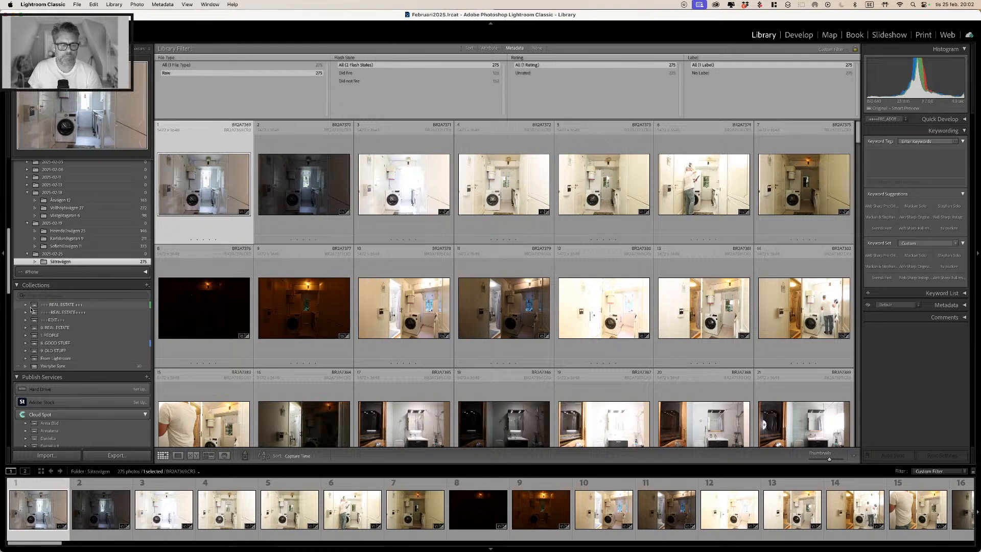
# Step: Open the Sätravägen collection inside the 2. SVENSK FAST SÖDERTÄLJE set and give it the red color label
pyautogui.click(26, 305)
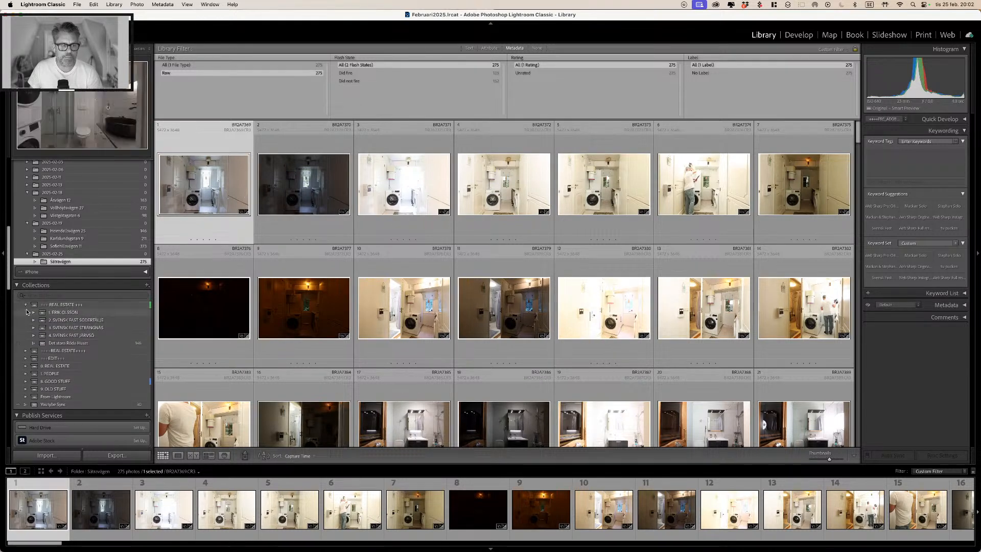
pyautogui.click(34, 320)
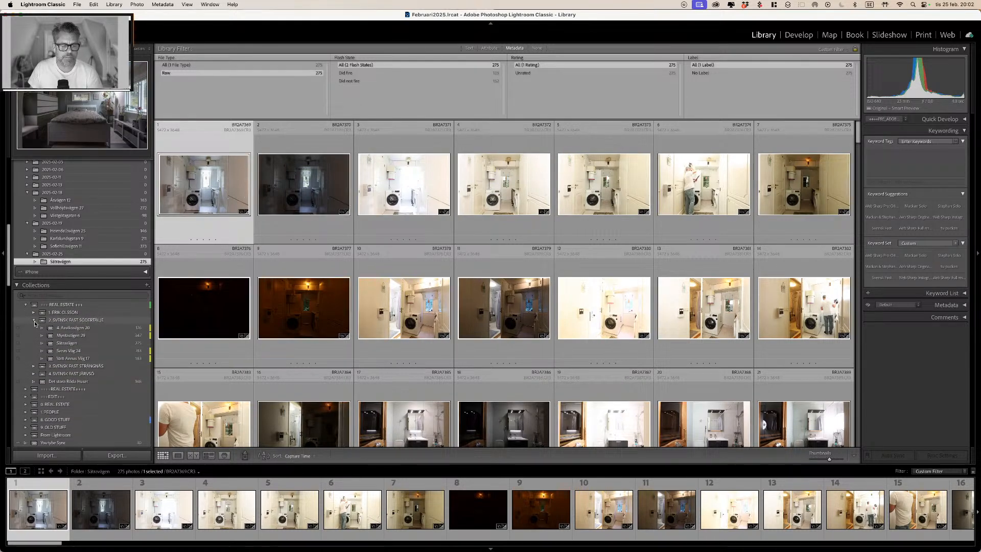
pyautogui.click(66, 343)
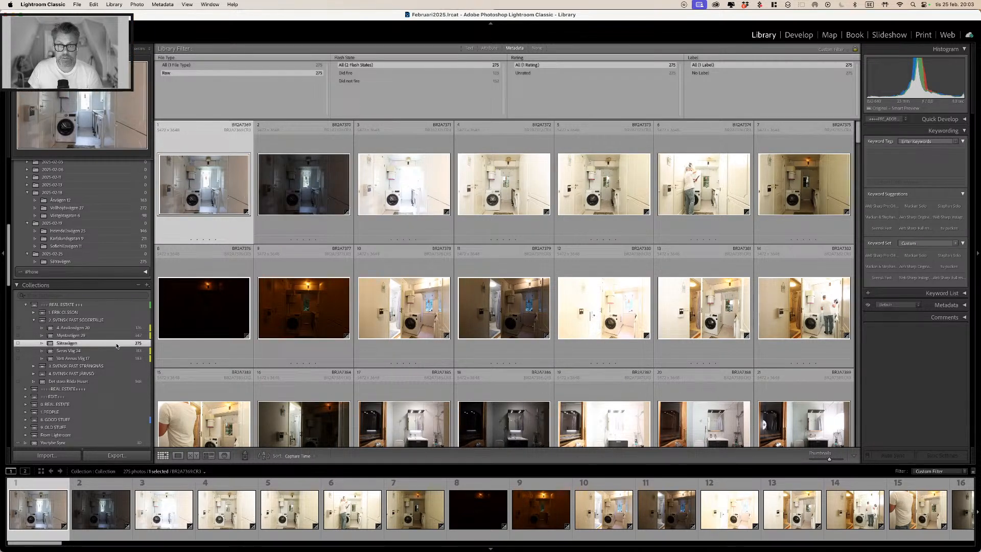
pyautogui.rightClick(114, 346)
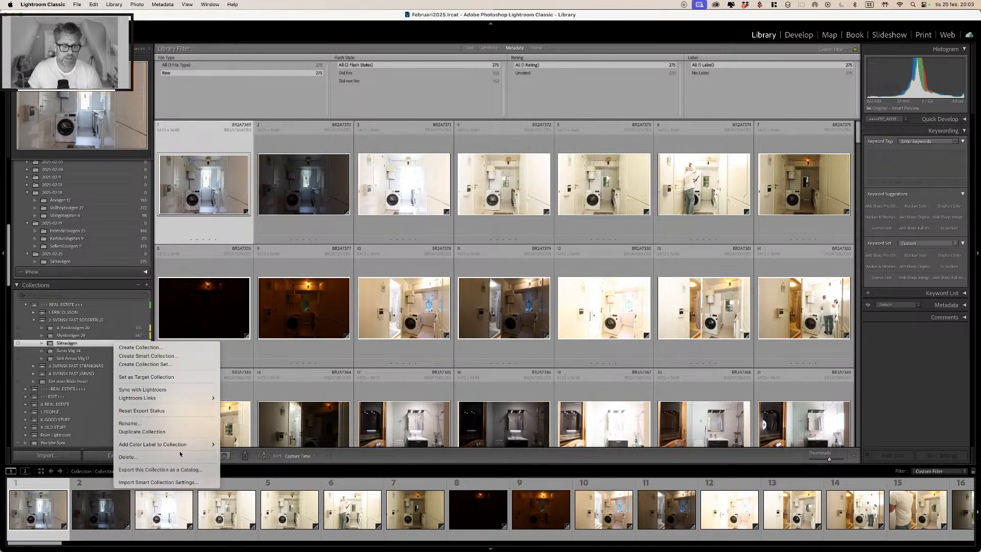
pyautogui.moveTo(194, 443)
pyautogui.click(235, 442)
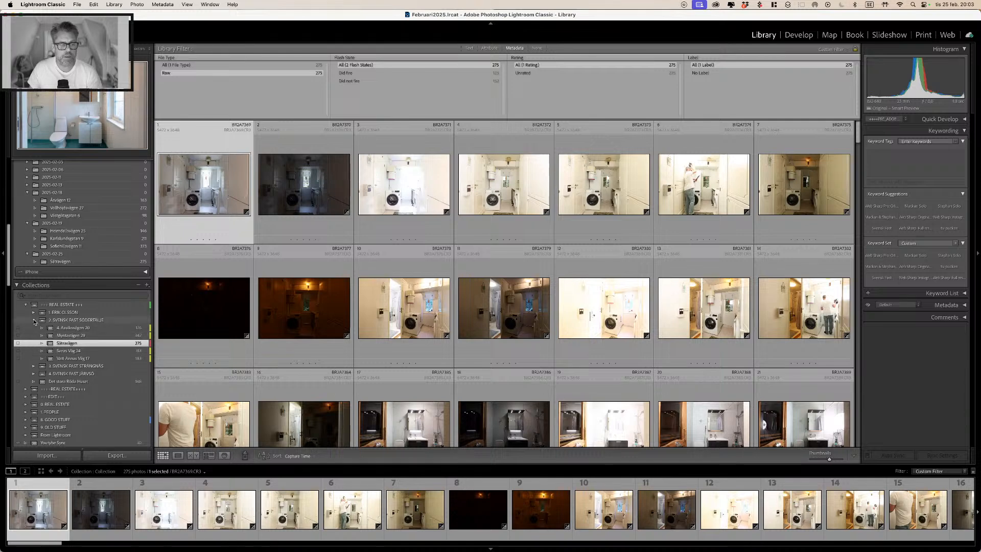
# Step: Expand the other real estate collection sets and filter the collections to show only those with the red color label
pyautogui.moveTo(10, 267); pyautogui.dragTo(10, 287)
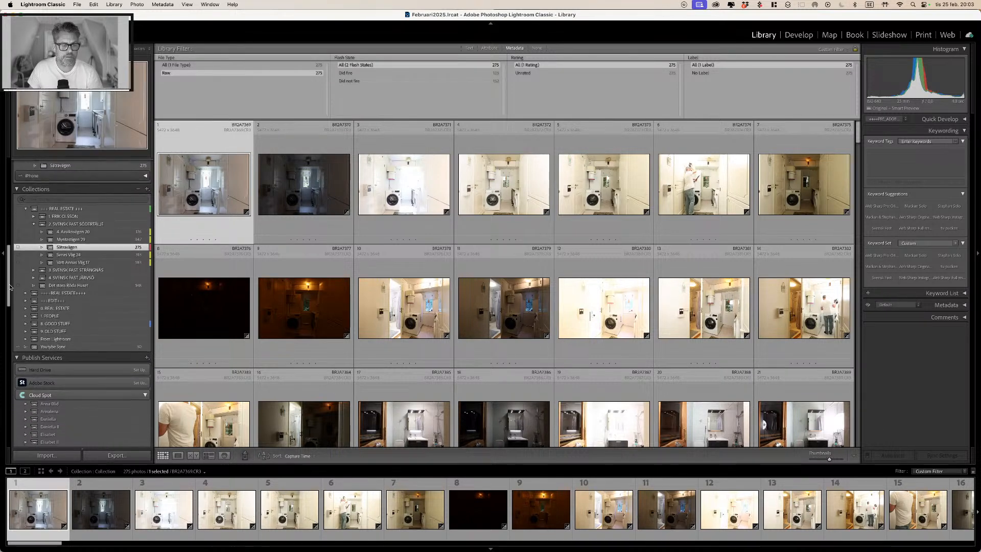
pyautogui.click(25, 293)
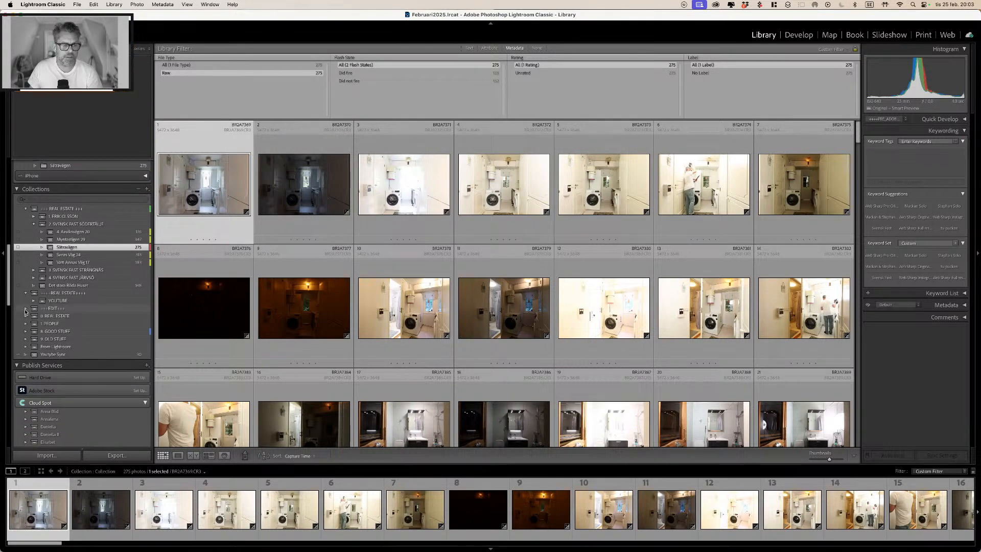
pyautogui.click(26, 308)
pyautogui.click(25, 323)
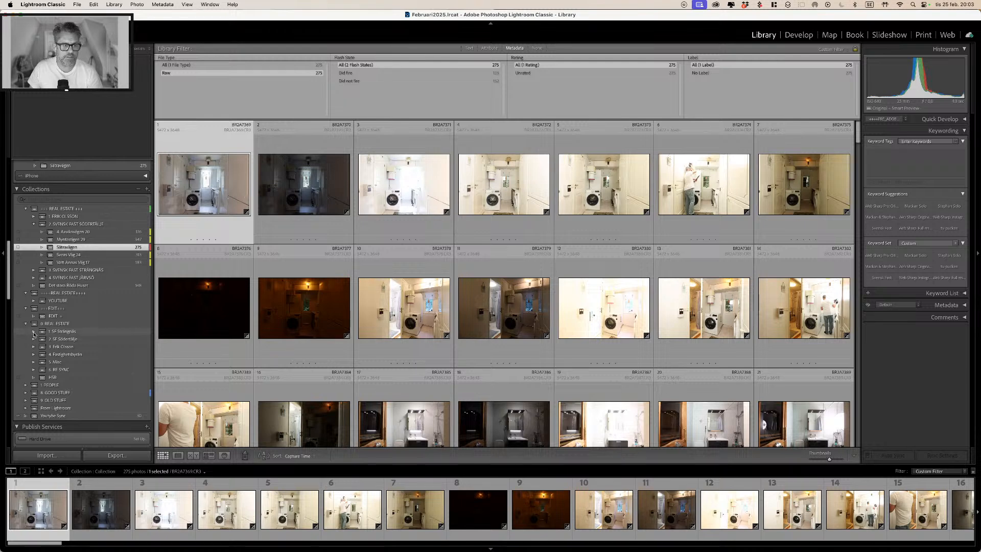
pyautogui.click(33, 331)
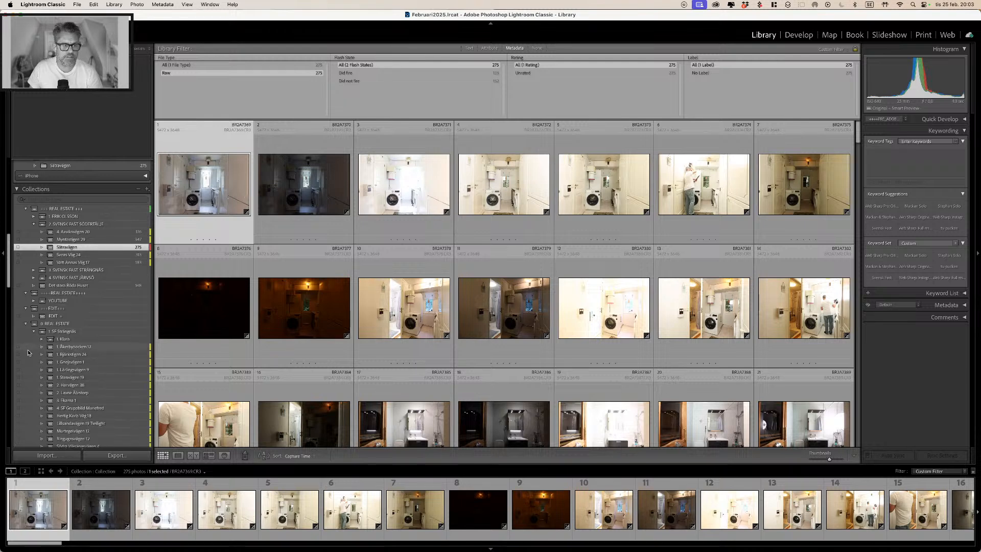
pyautogui.click(22, 200)
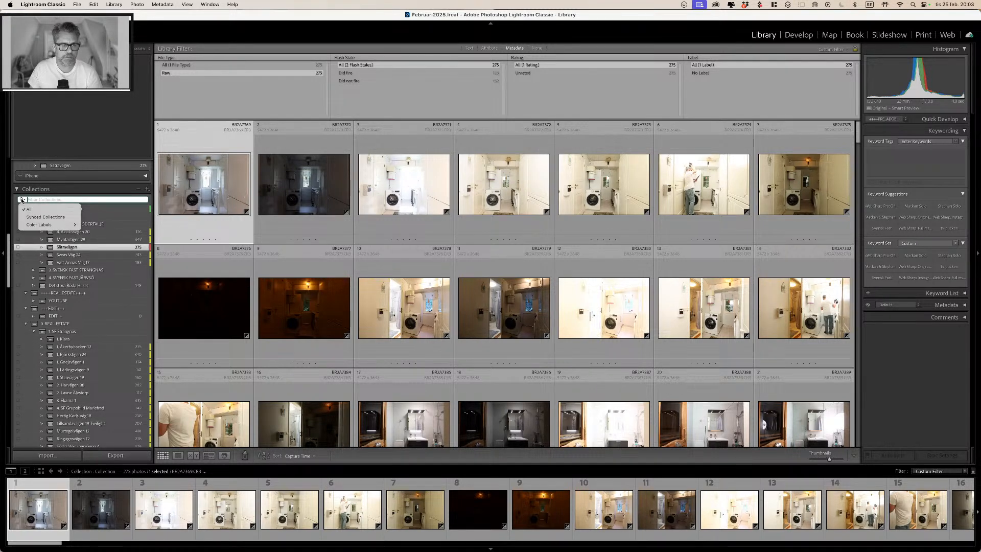
pyautogui.moveTo(71, 225)
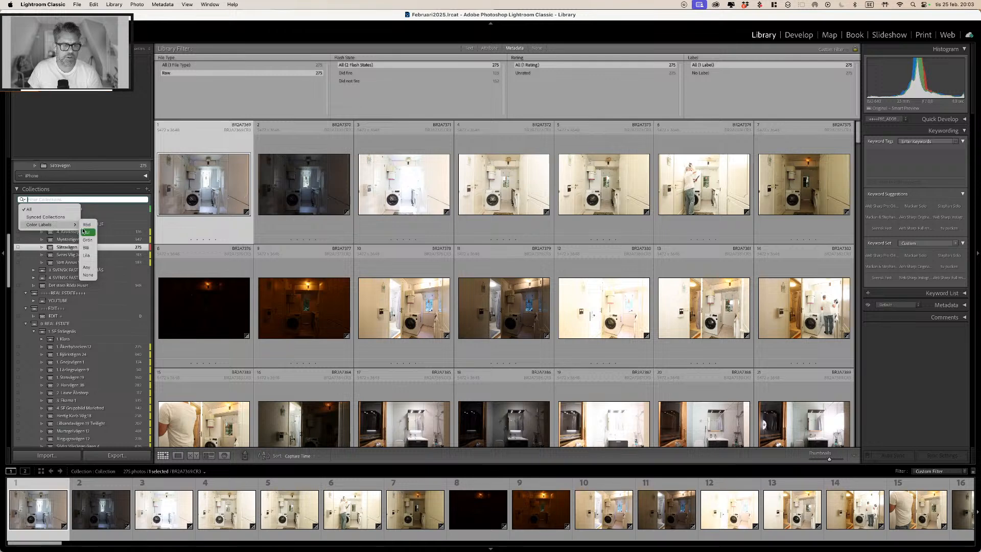
pyautogui.click(86, 224)
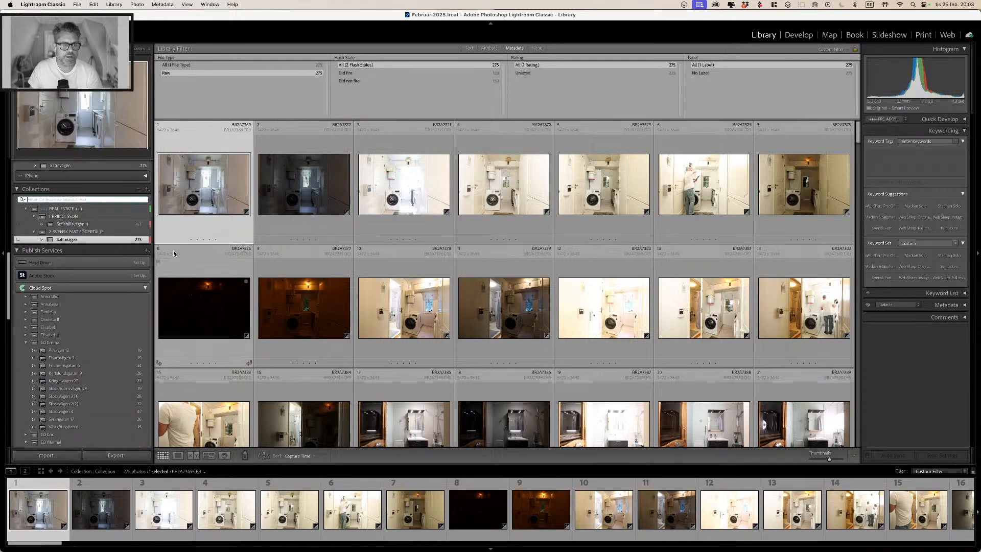
# Step: Change the color label of the other red-labelled collection, listed above Sätravägen, to yellow
pyautogui.click(91, 226)
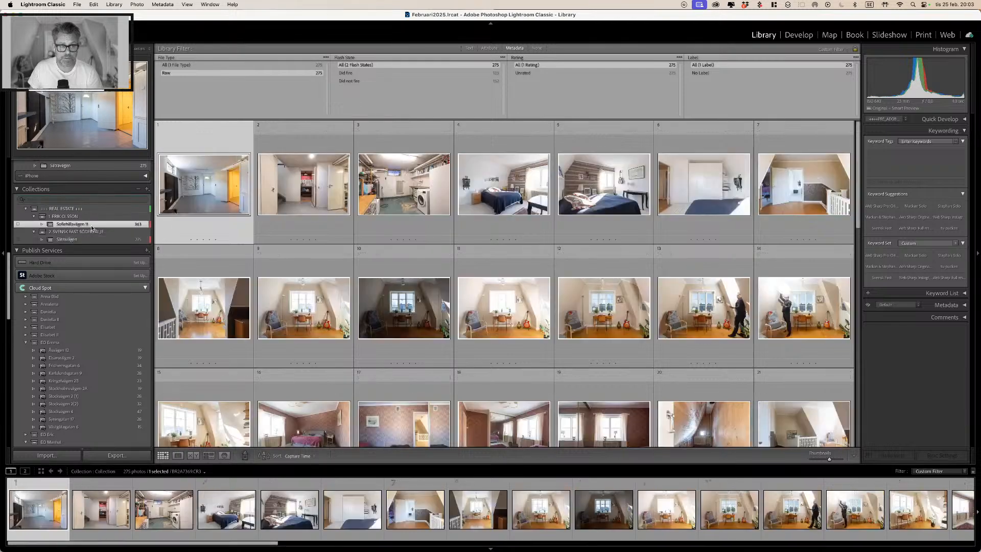
pyautogui.rightClick(92, 225)
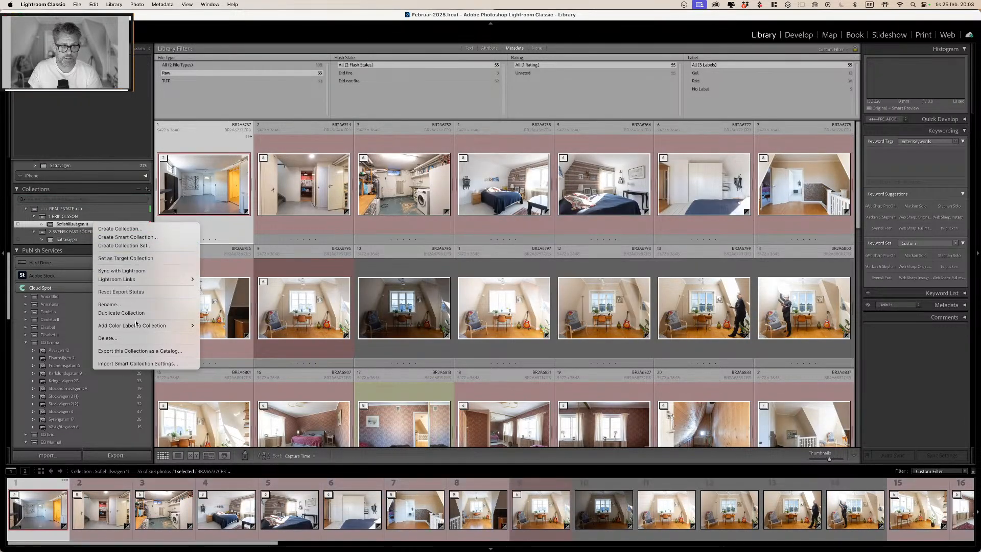
pyautogui.click(207, 334)
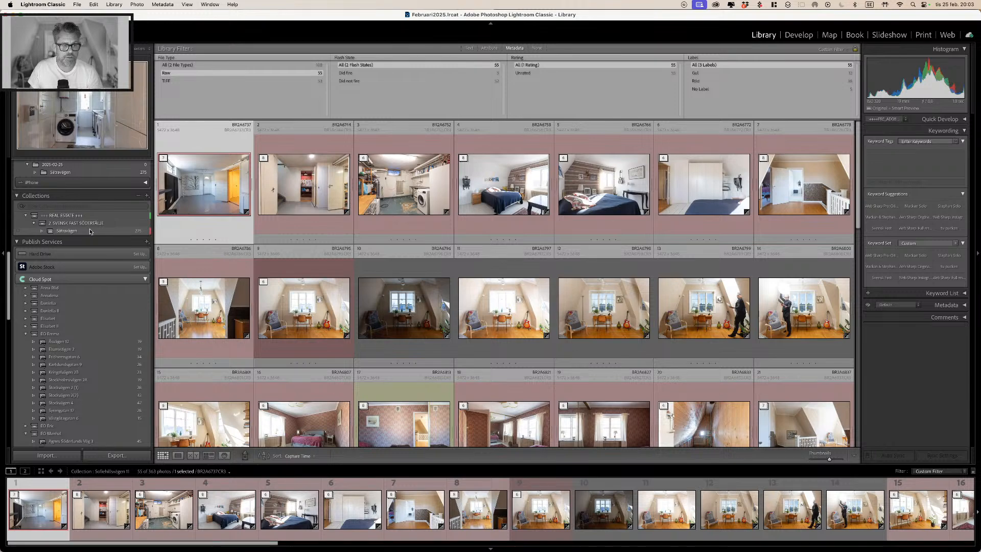
# Step: Auto-stack the photos in the Sätravägen collection by capture time with 0:00:29 between stacks
pyautogui.click(90, 231)
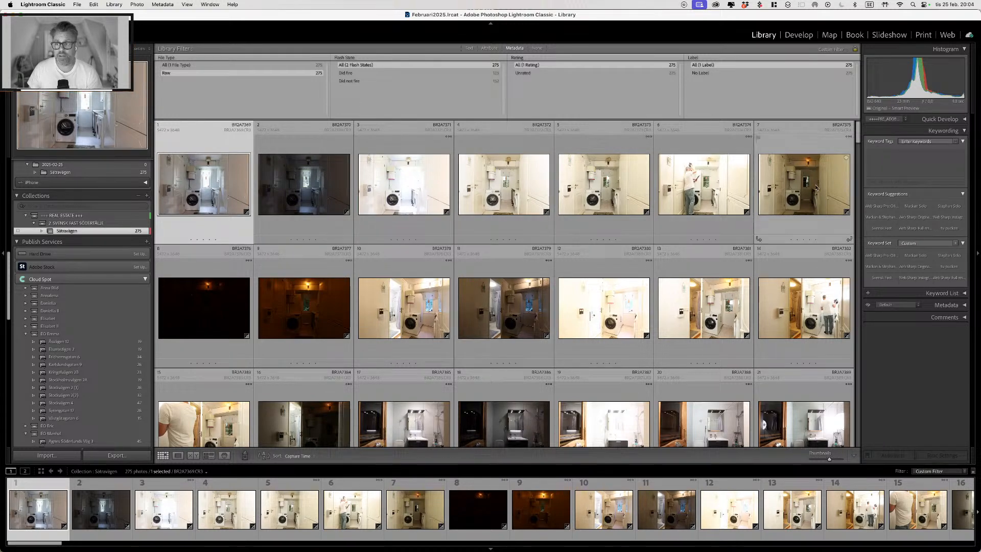
pyautogui.moveTo(858, 136)
pyautogui.mouseDown()
pyautogui.moveTo(855, 260)
pyautogui.moveTo(855, 132)
pyautogui.mouseUp()
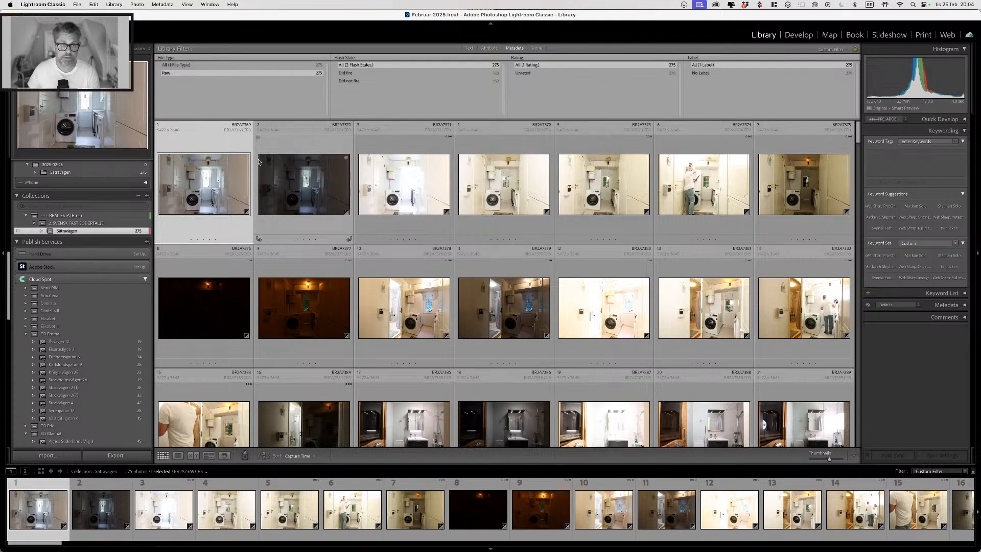
pyautogui.click(136, 5)
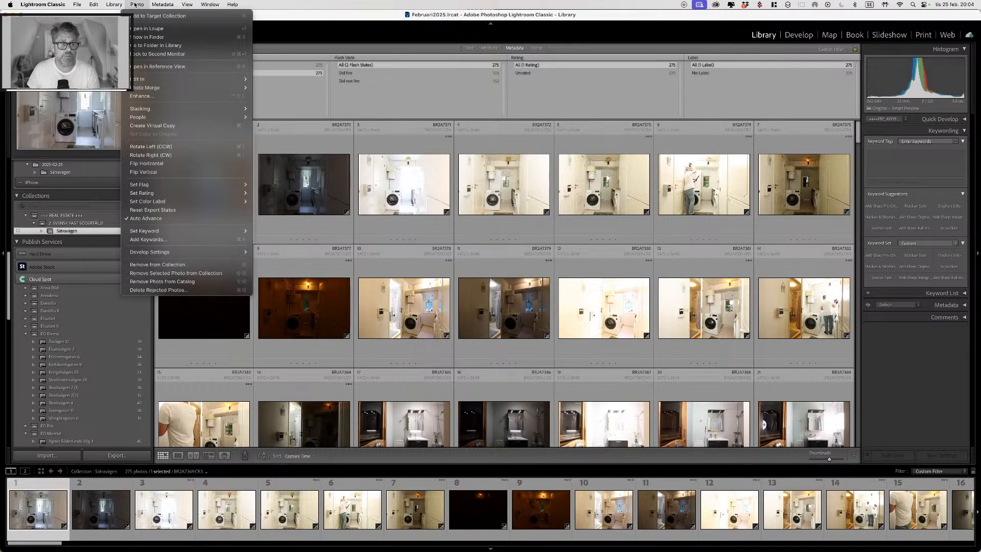
pyautogui.moveTo(183, 108)
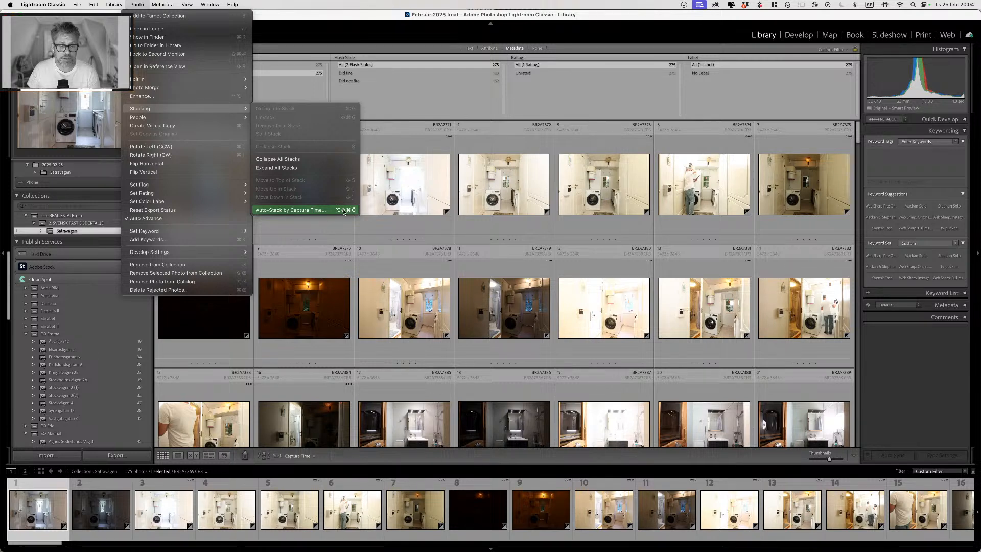
pyautogui.click(323, 211)
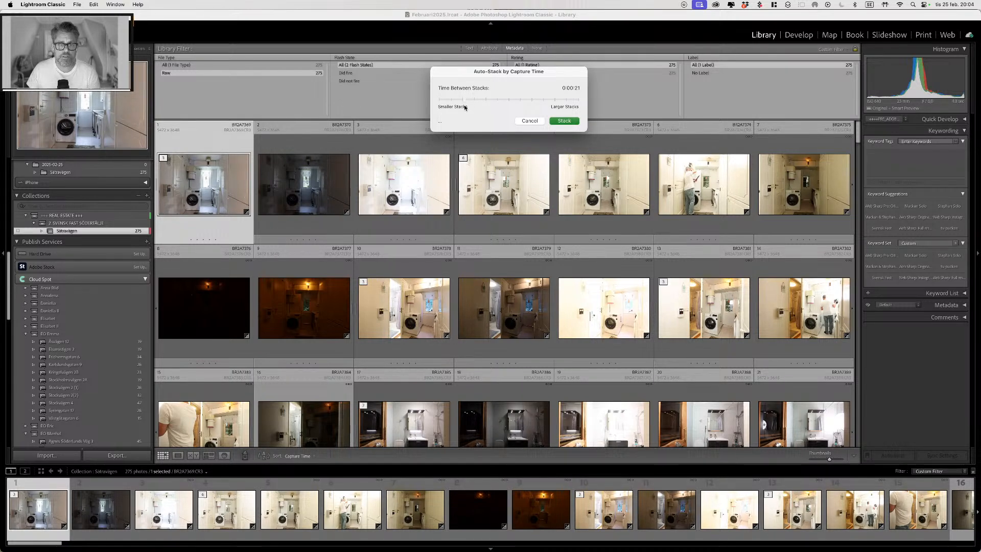
pyautogui.moveTo(463, 101); pyautogui.dragTo(472, 102)
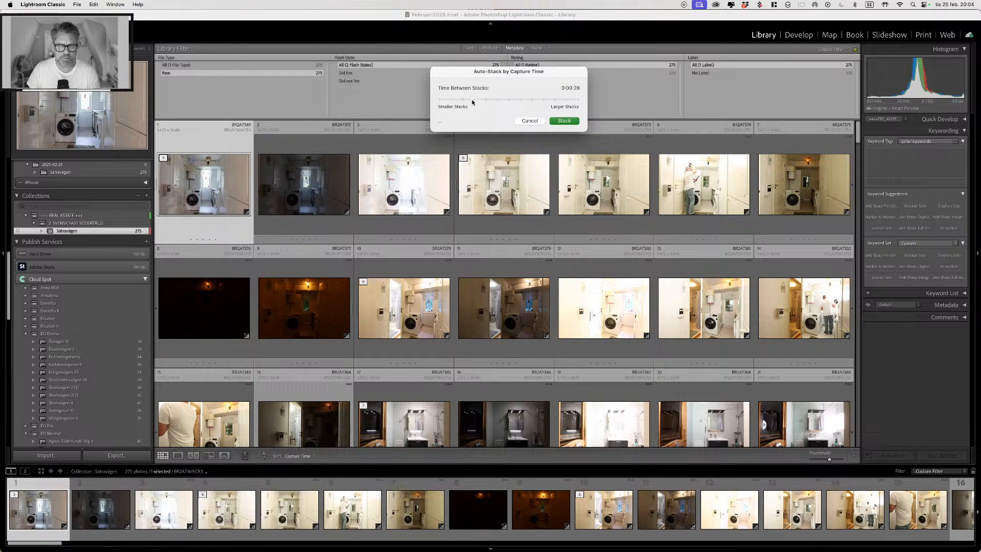
pyautogui.moveTo(472, 102); pyautogui.dragTo(478, 101)
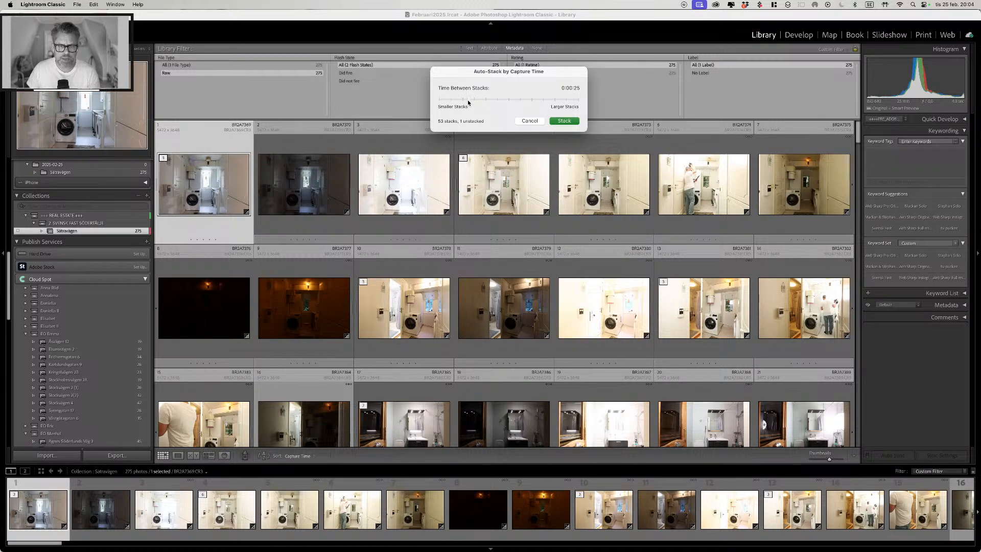
pyautogui.moveTo(467, 103); pyautogui.dragTo(470, 102)
pyautogui.moveTo(471, 102); pyautogui.dragTo(476, 103)
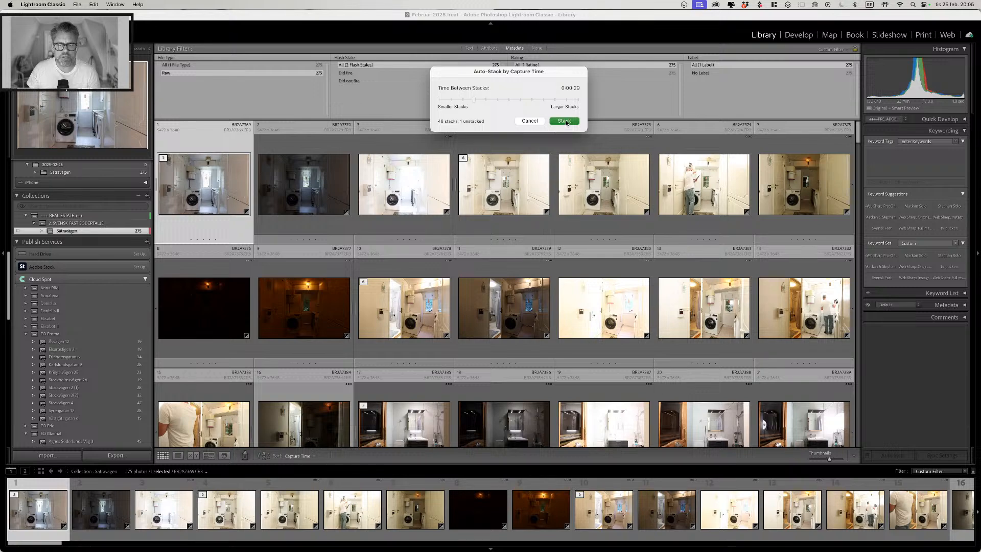
pyautogui.click(564, 121)
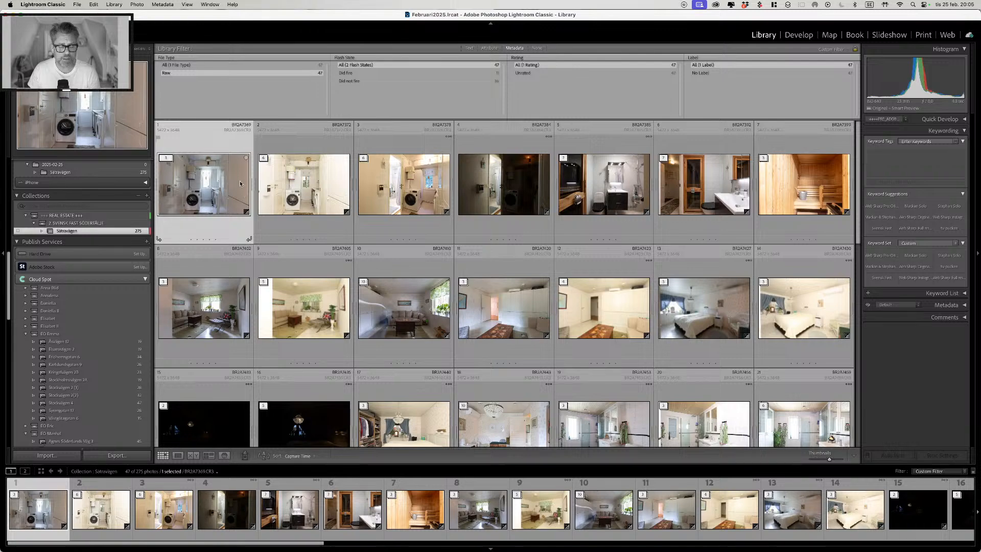
# Step: Check the photos inside the second laundry room stack and group that stack with the first one
pyautogui.click(288, 174)
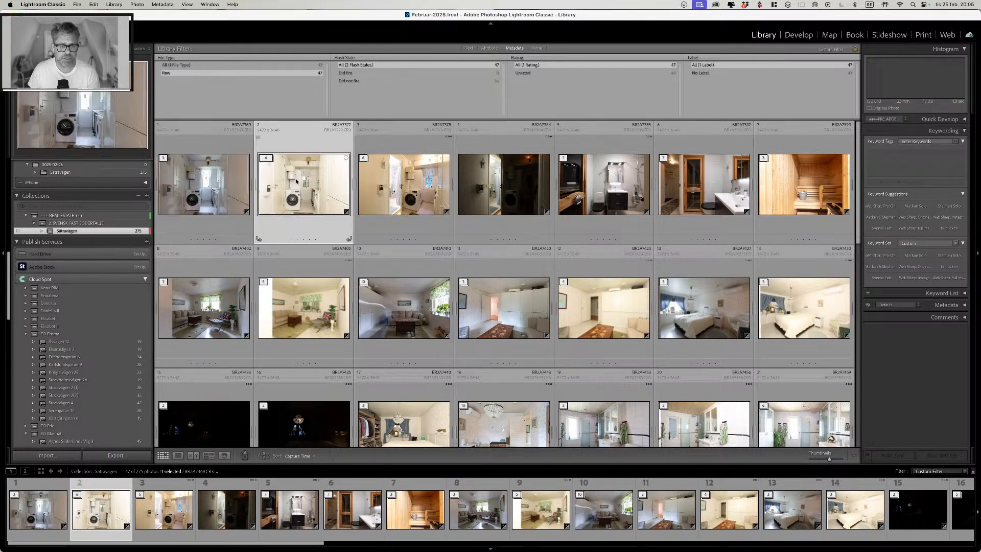
pyautogui.click(265, 158)
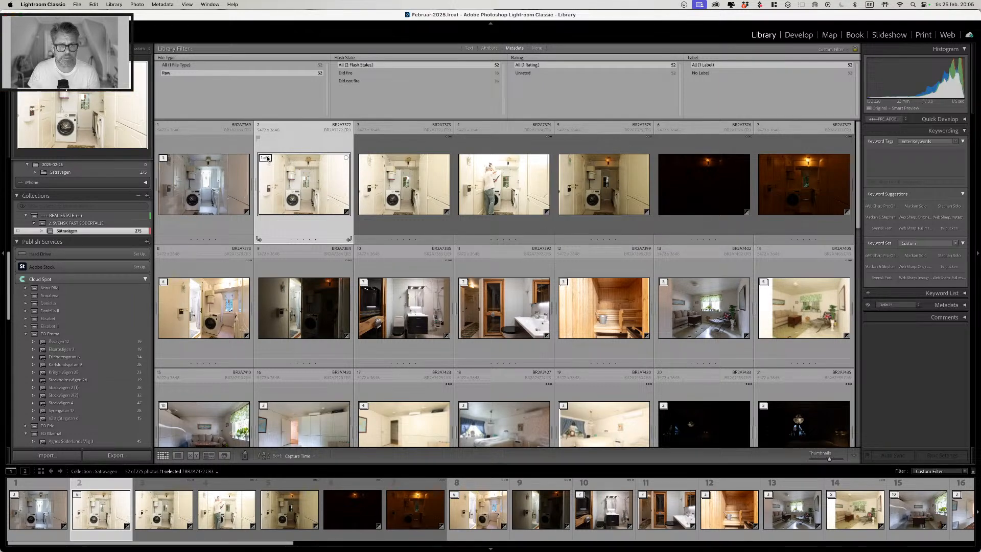
pyautogui.click(267, 158)
pyautogui.click(211, 178)
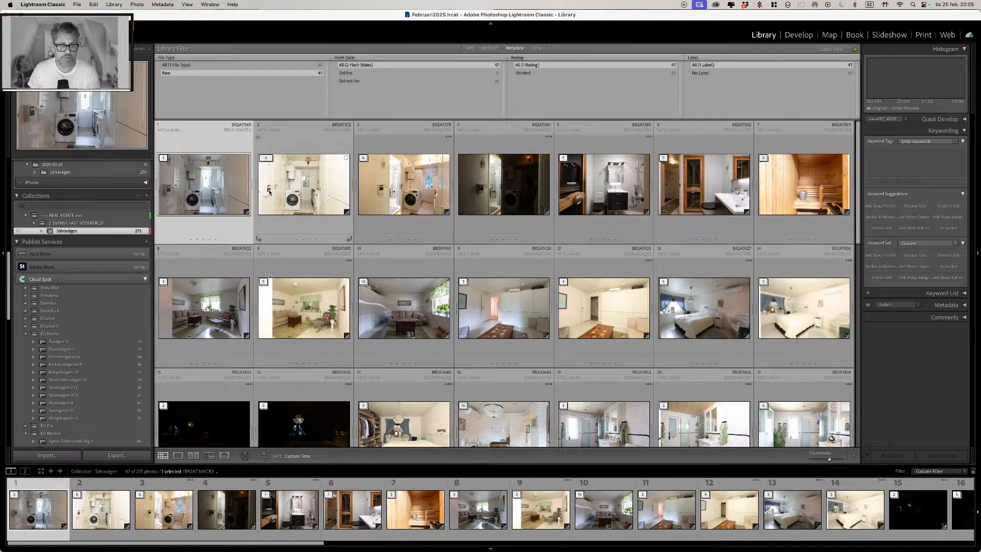
pyautogui.keyDown('shift'); pyautogui.click(306, 191); pyautogui.keyUp('shift')
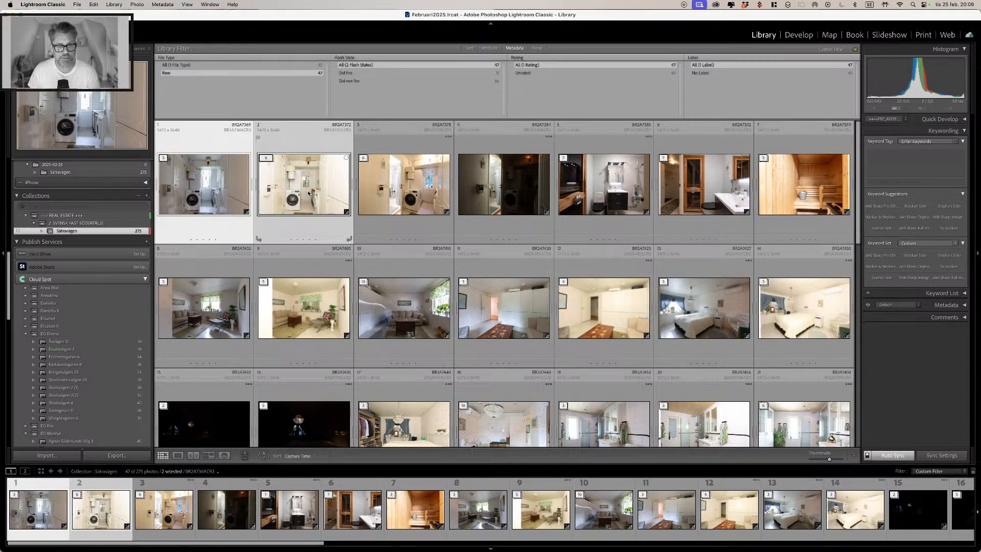
pyautogui.press('super+g')
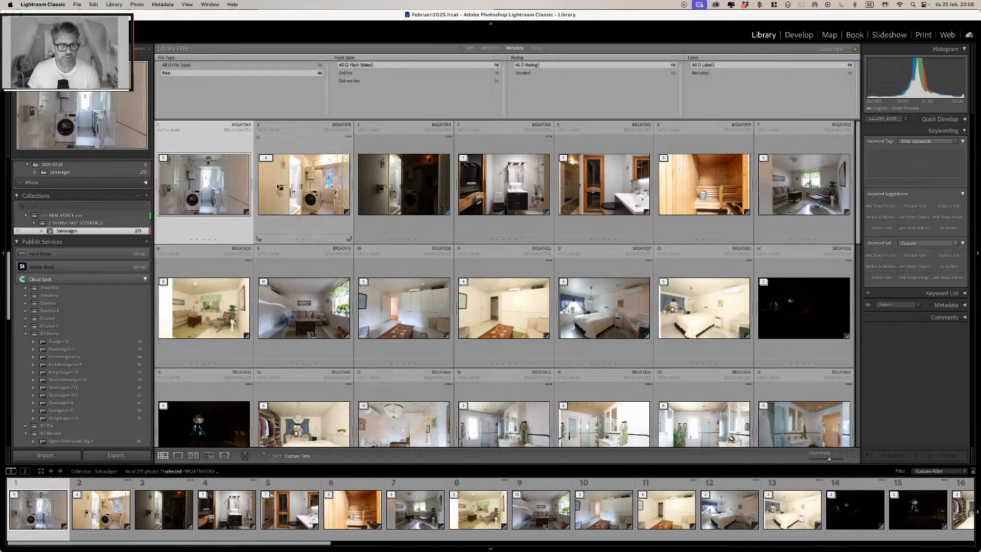
# Step: Group the laundry room doorway stack with the dark unstacked photo that follows it
pyautogui.click(296, 185)
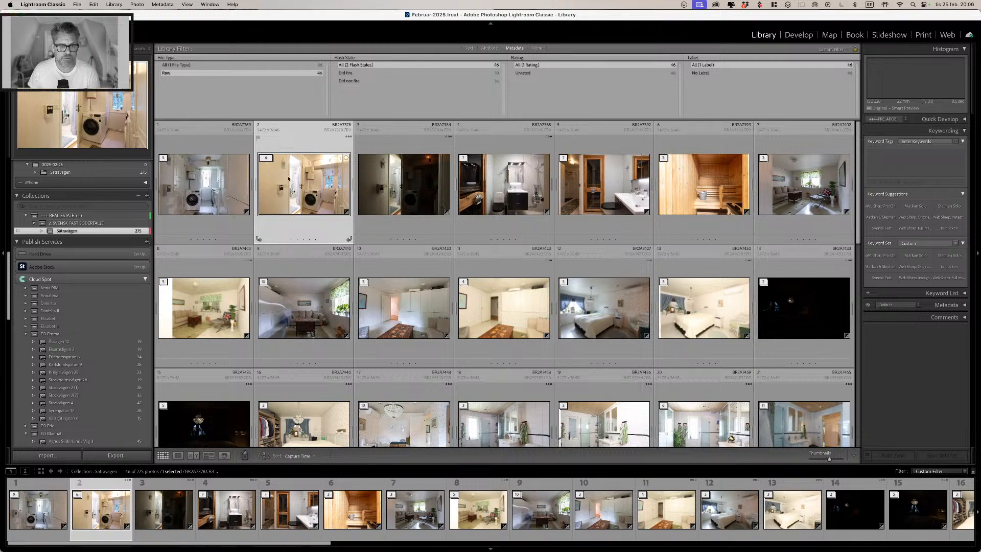
pyautogui.click(404, 191)
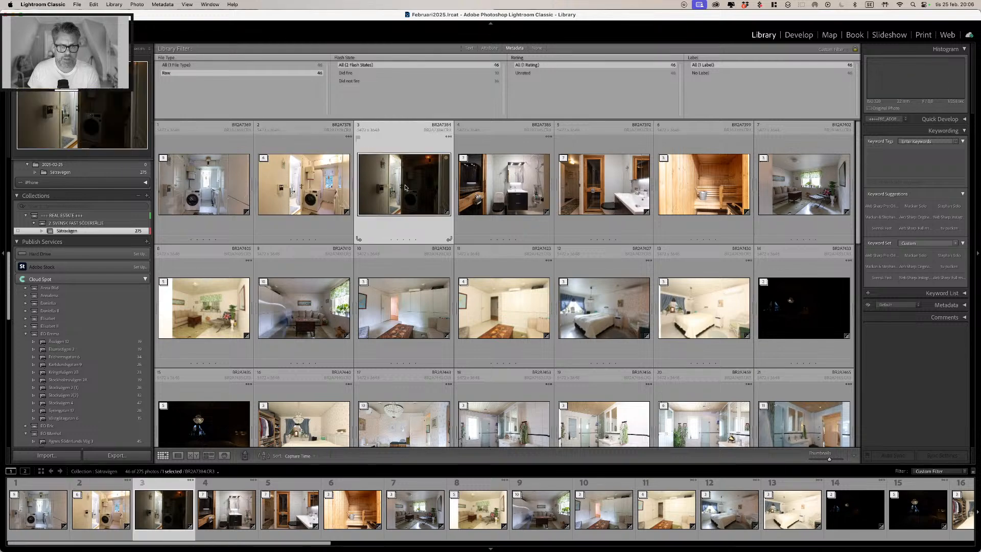
pyautogui.click(327, 184)
pyautogui.keyDown('super'); pyautogui.click(388, 183); pyautogui.keyUp('super')
pyautogui.press('super+g')
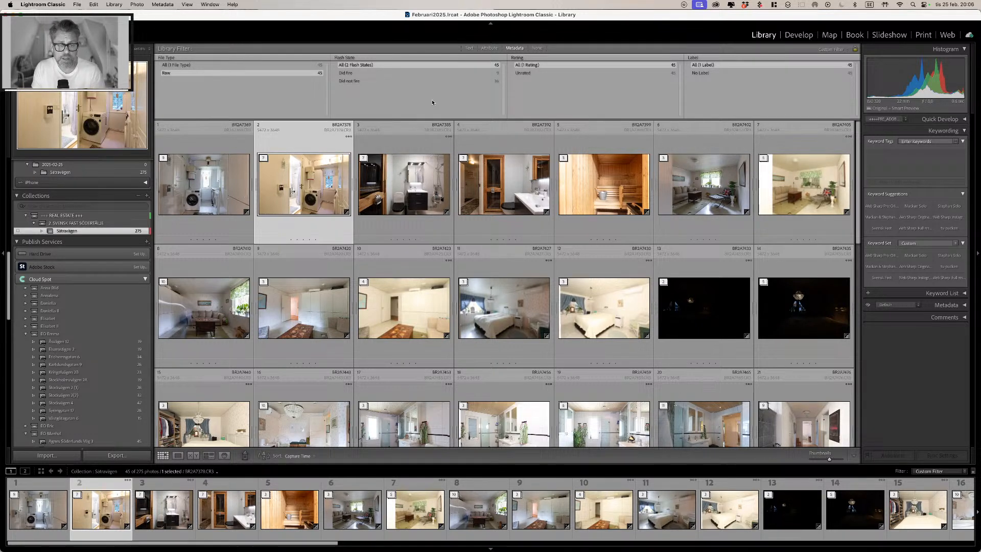
# Step: Group the first living room stack with the brighter living room stack right after it
pyautogui.press('Right')
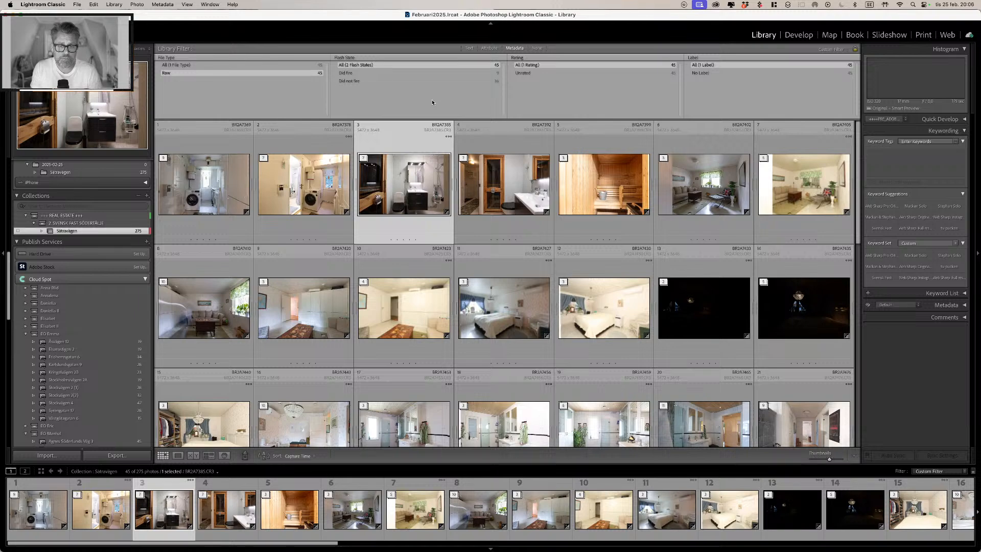
pyautogui.press('Right')
pyautogui.press('Right')
pyautogui.press('Right')
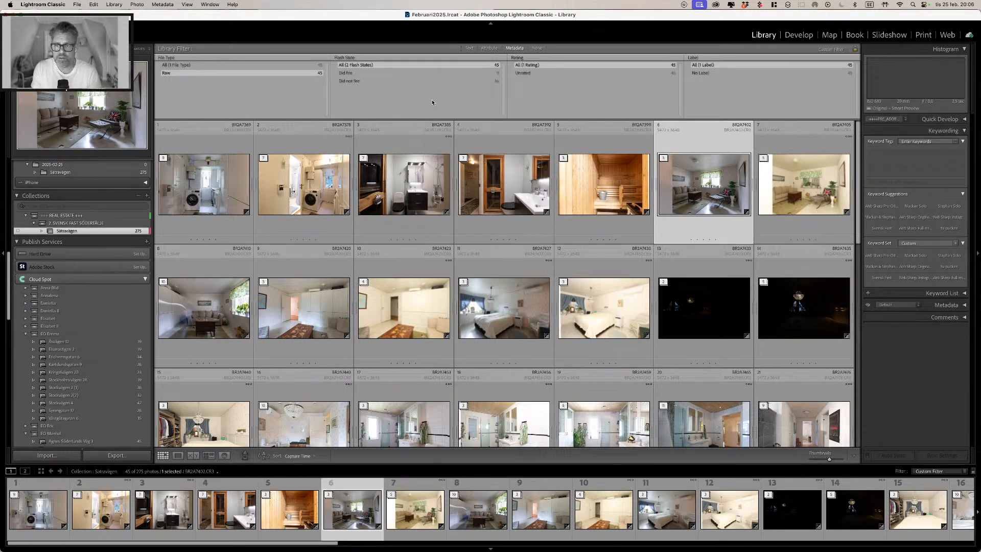
pyautogui.hotkey('shift', 'Right')
pyautogui.press('super+g')
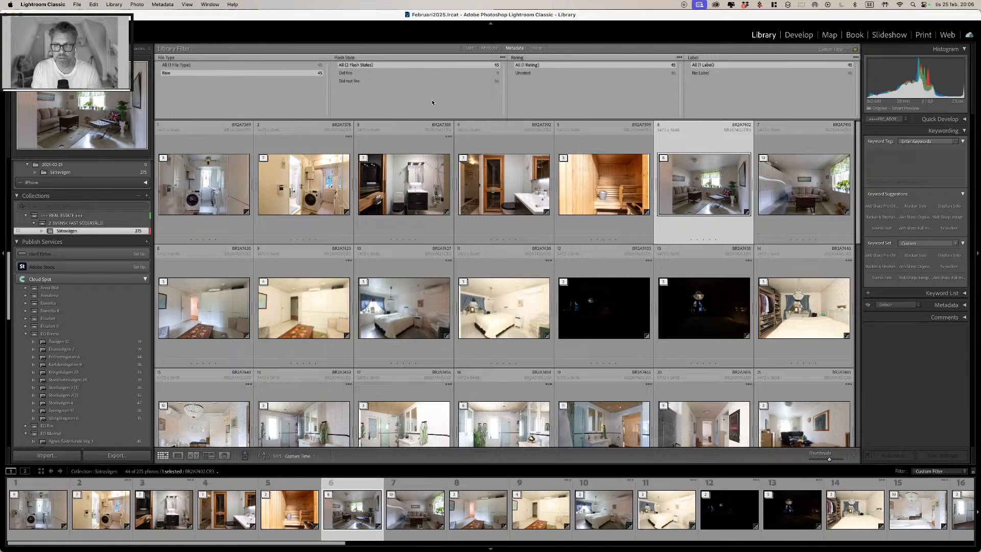
# Step: Group the stack of the room with the red rug and open doorway with the brighter stack of the same view
pyautogui.press('Right')
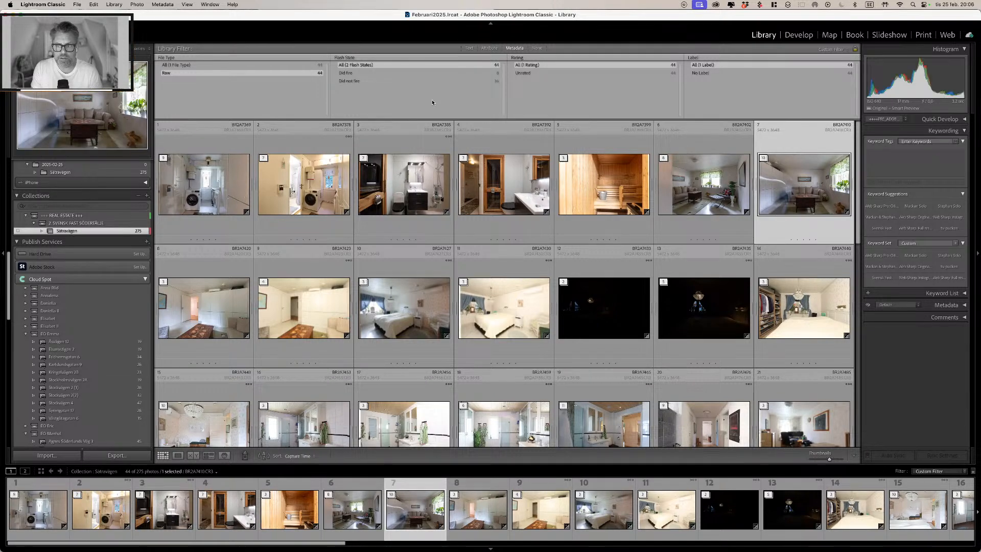
pyautogui.press('Right')
pyautogui.hotkey('shift', 'Right')
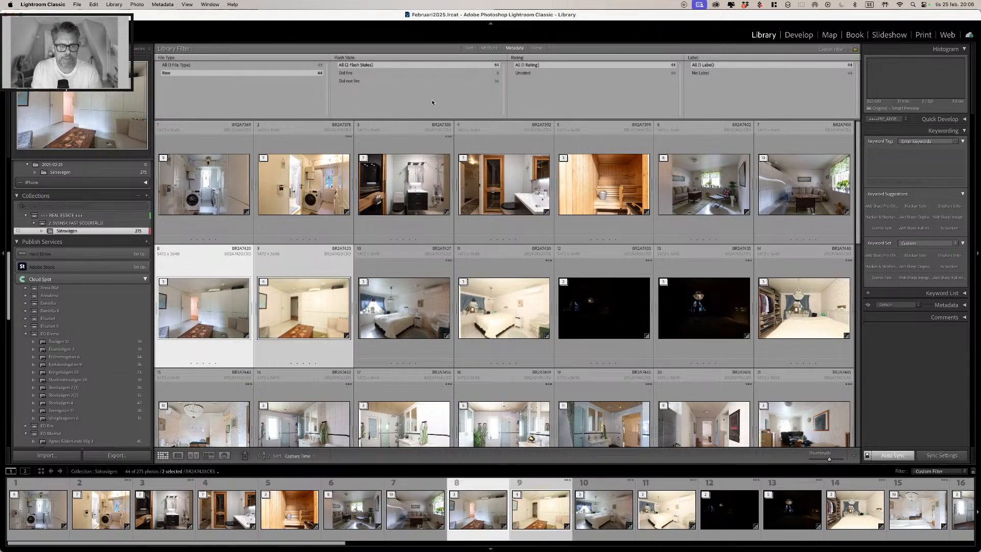
pyautogui.press('super+g')
# Step: Group the two white-bed bedroom stacks into one and add the first dark stack that follows
pyautogui.press('Right')
pyautogui.hotkey('shift', 'Right')
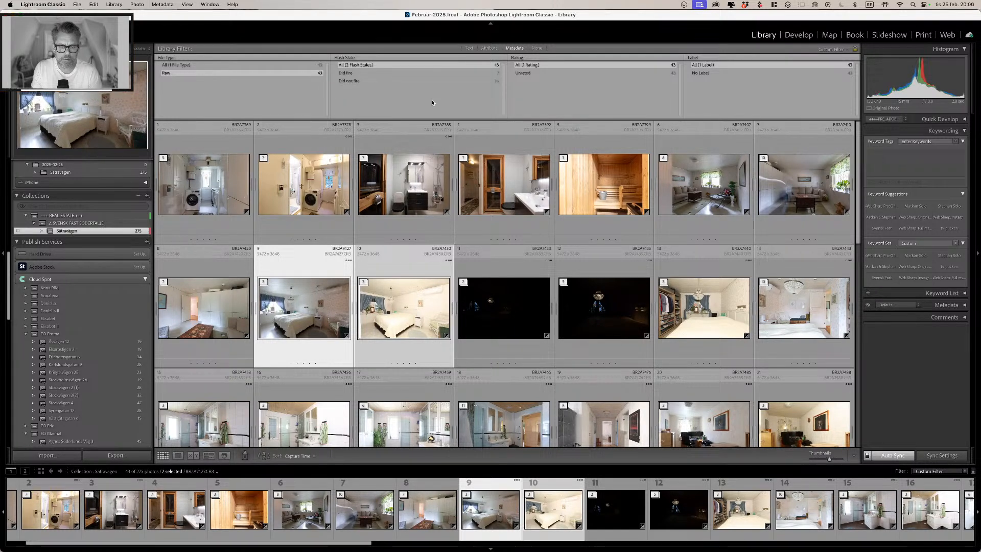
pyautogui.press('super+g')
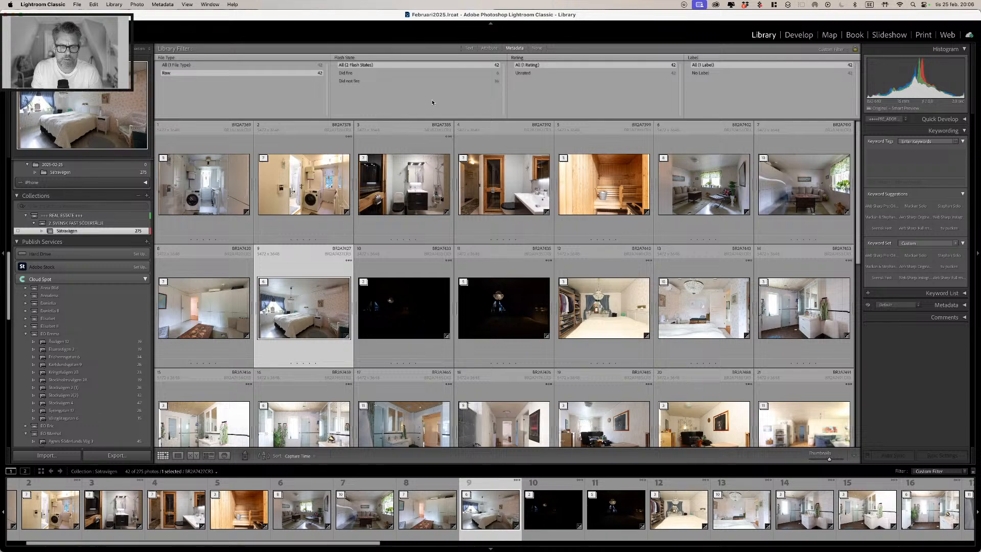
pyautogui.hotkey('shift', 'Right')
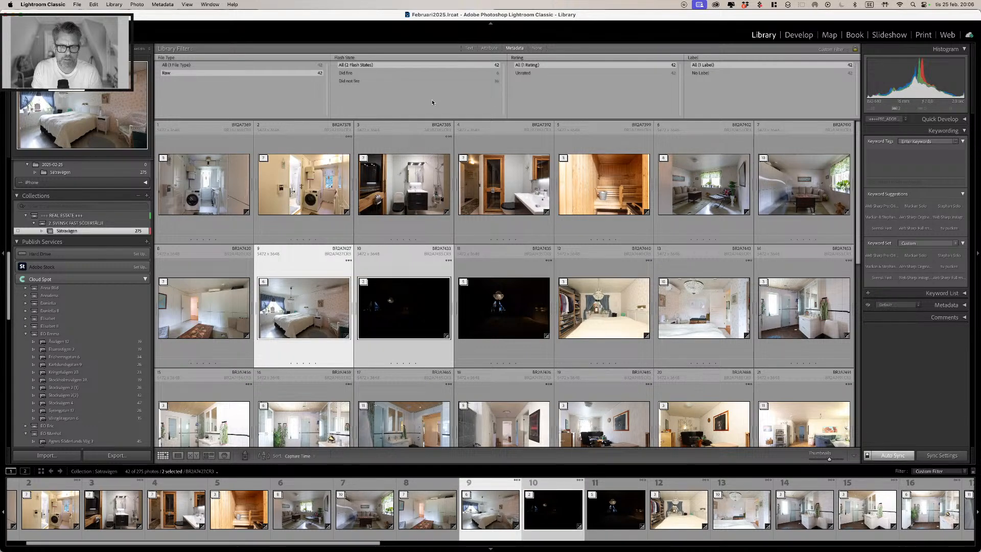
pyautogui.press('super+g')
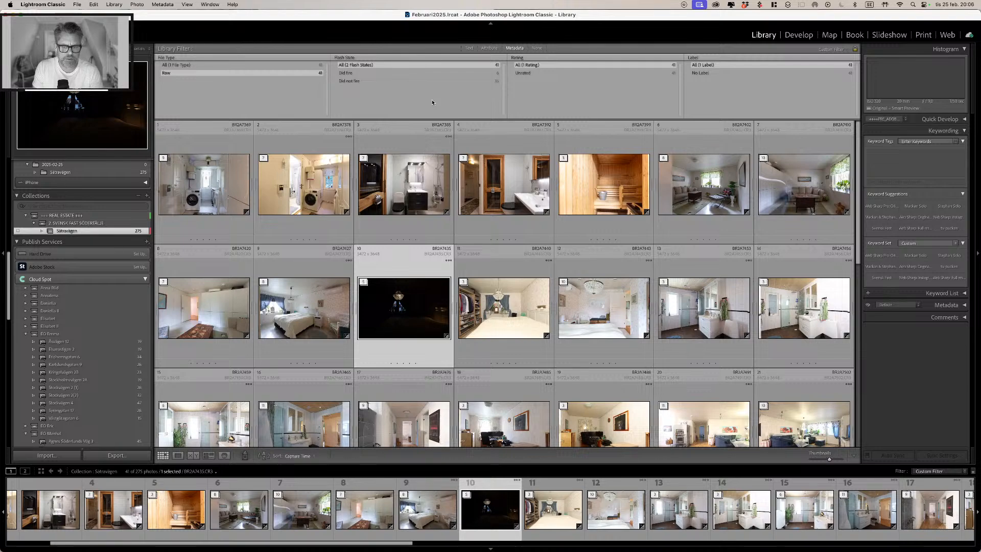
# Step: Check the photos inside the remaining dark stack and group it with the bright wardrobe bedroom stack that follows
pyautogui.press('s')
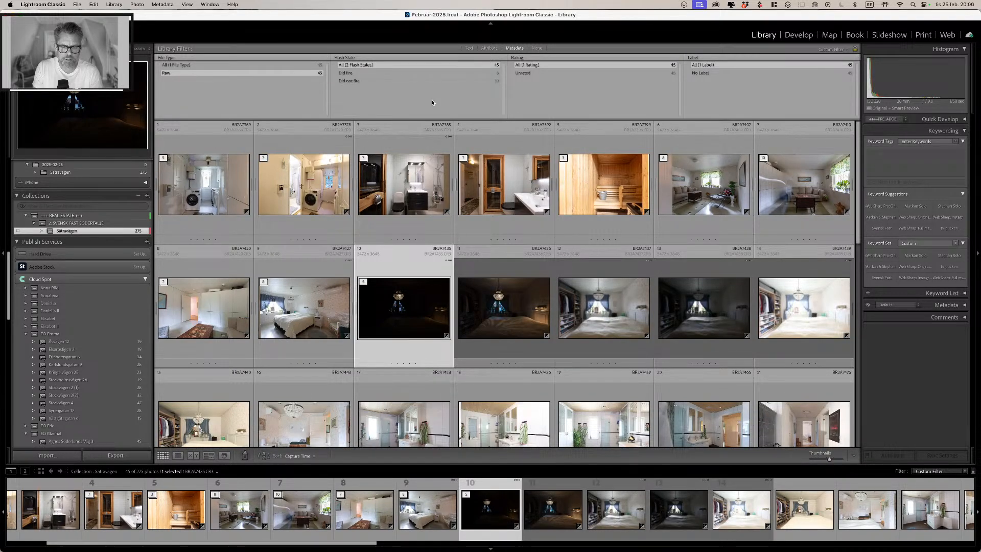
pyautogui.press('s')
pyautogui.hotkey('shift', 'Right')
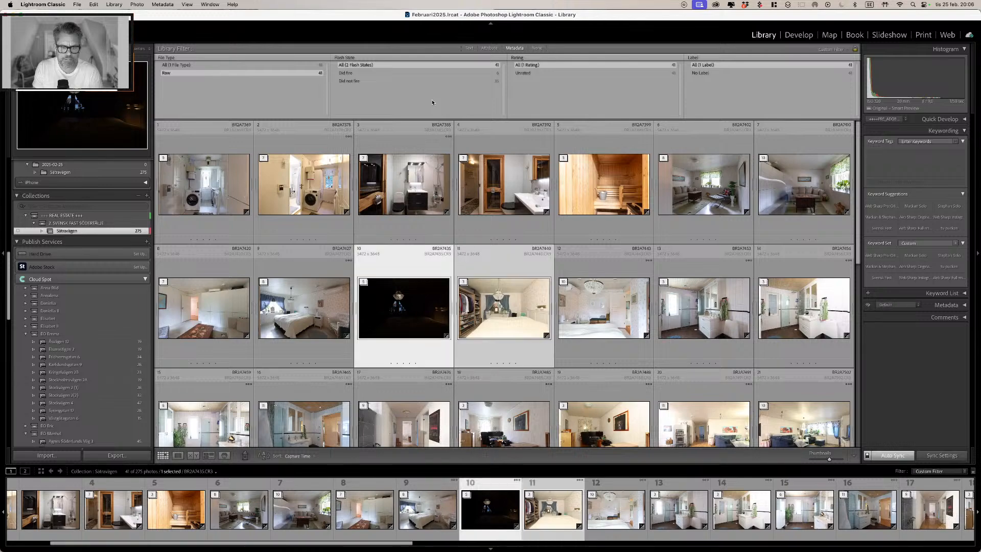
pyautogui.press('super+g')
# Step: Group the first stack of the bathroom with the cactus plant with the brighter stack of the same view
pyautogui.press('Right')
pyautogui.press('Right')
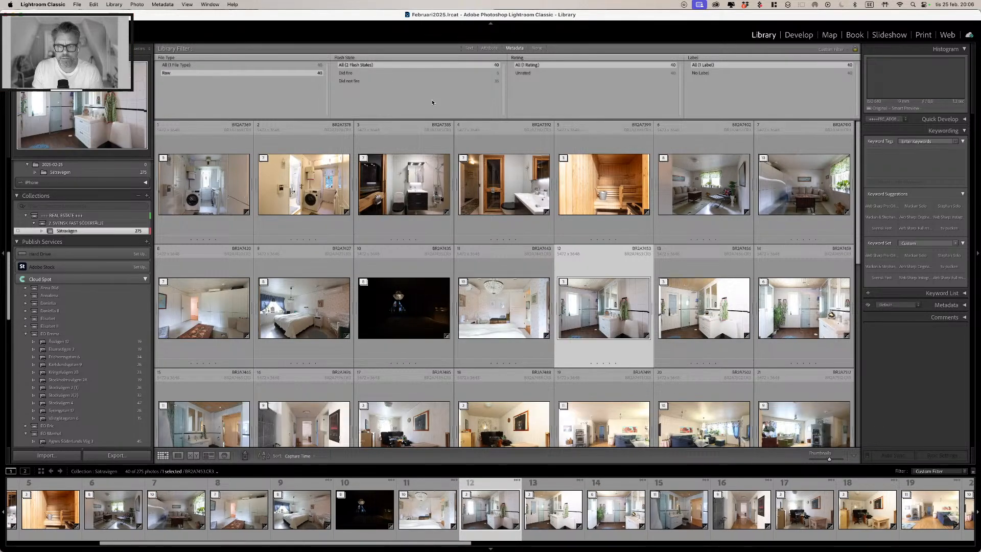
pyautogui.hotkey('shift', 'Right')
pyautogui.press('super+g')
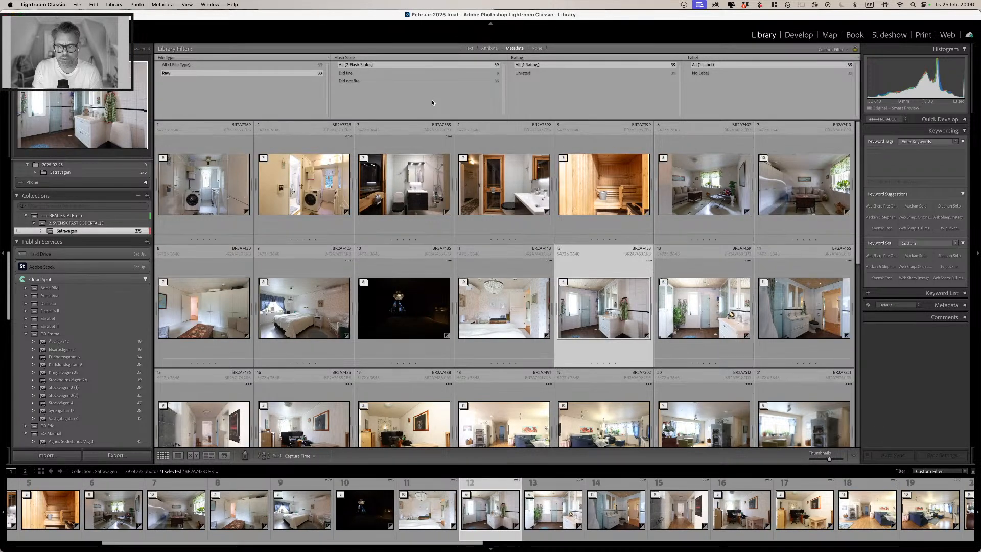
# Step: Group the home office stack with the brighter office stack right after it
pyautogui.press('Right')
pyautogui.press('Right')
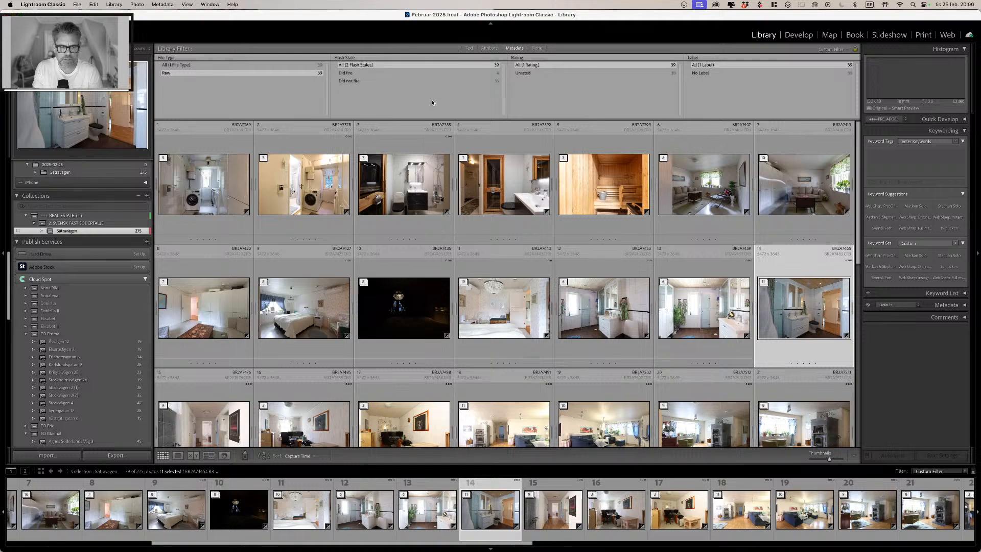
pyautogui.press('Right')
pyautogui.press('Right')
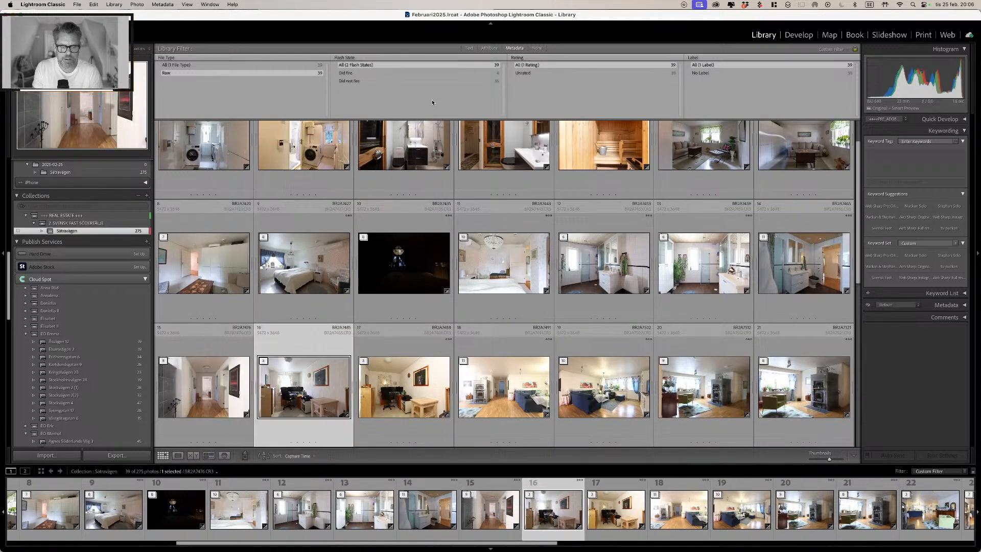
pyautogui.hotkey('shift', 'Right')
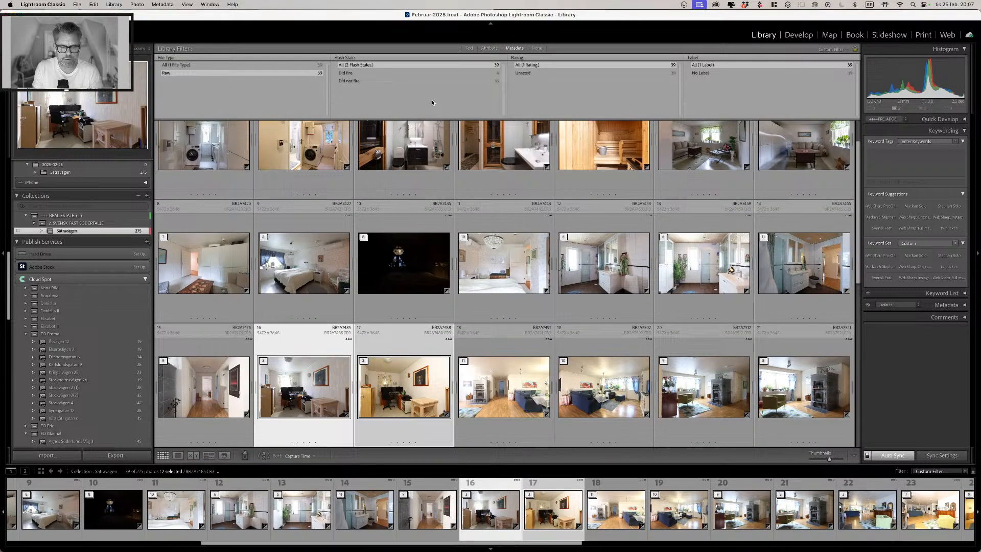
pyautogui.press('super+g')
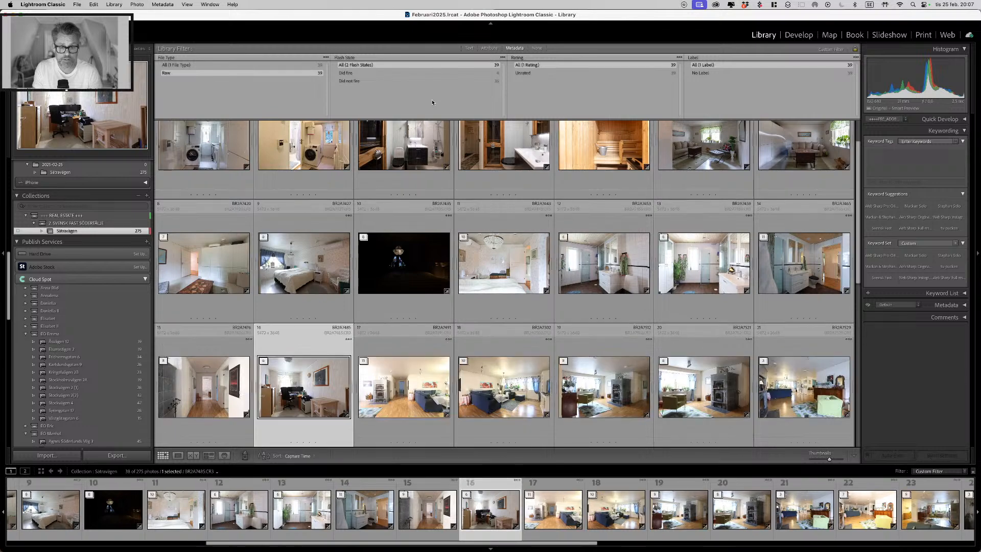
# Step: Group the living room stack showing the blue sofa and green armchair with the brighter stack of the same view
pyautogui.press('Right')
pyautogui.press('Right')
pyautogui.press('Right')
pyautogui.press('Right')
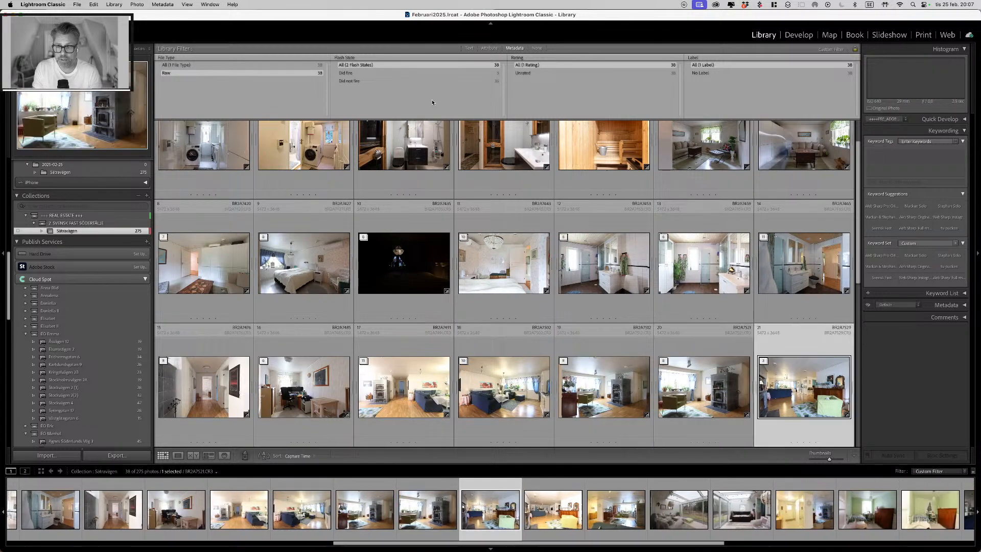
pyautogui.hotkey('shift', 'Right')
pyautogui.press('super+g')
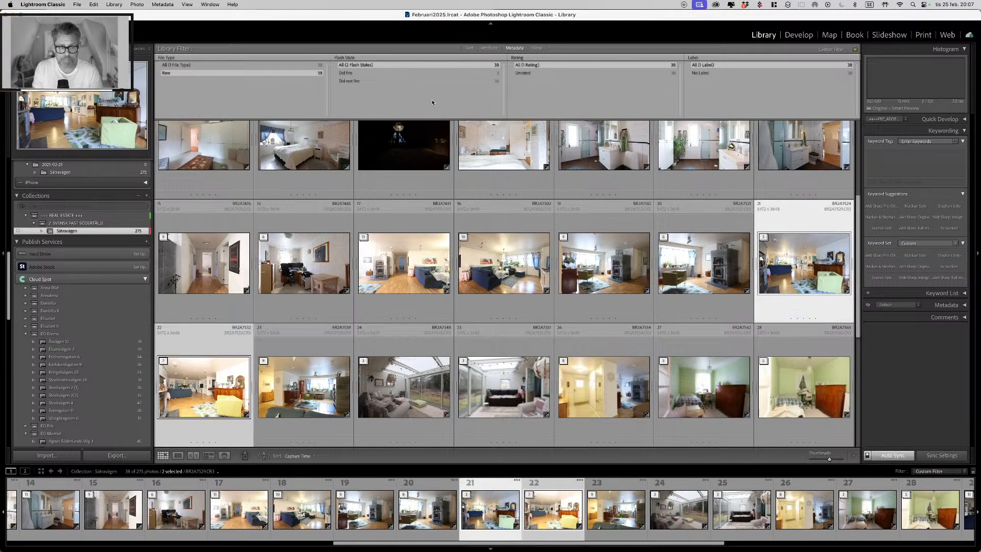
# Step: Group the green bedroom stack with the brighter green bedroom stack right after it
pyautogui.press('Right')
pyautogui.press('Right')
pyautogui.press('Right')
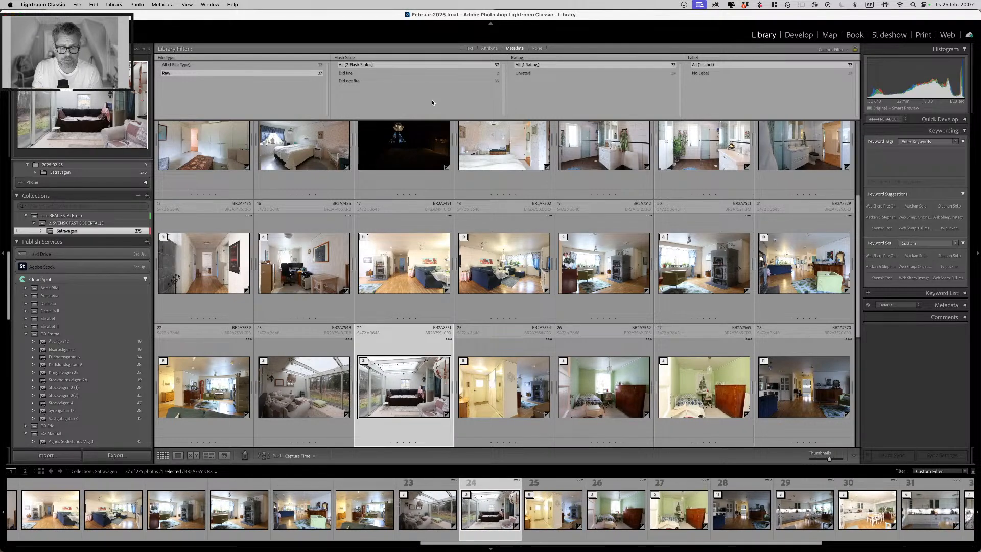
pyautogui.press('Right')
pyautogui.press('Right')
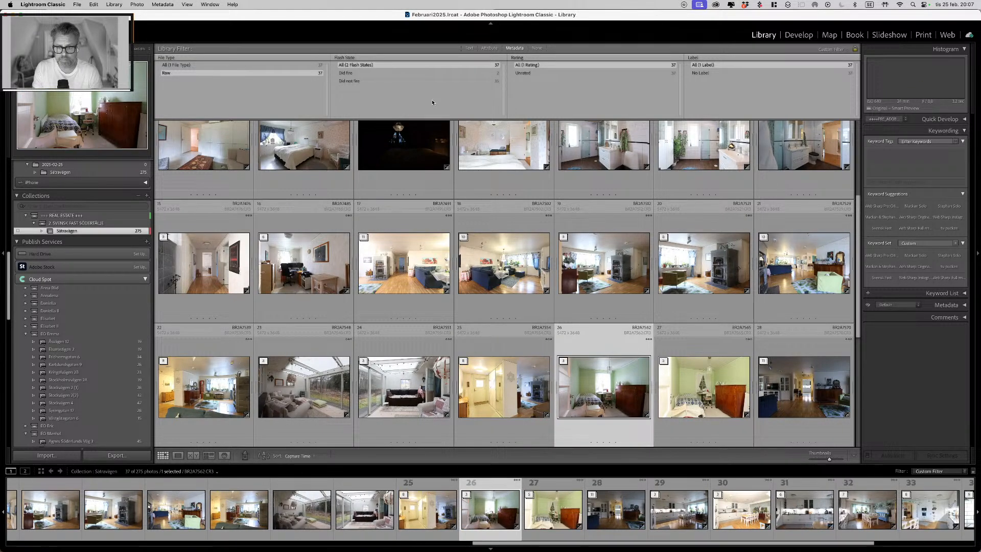
pyautogui.hotkey('shift', 'Right')
pyautogui.press('super+g')
# Step: Group the first kitchen stack with the dining table with the brighter stack of the same view
pyautogui.press('Right')
pyautogui.press('Right')
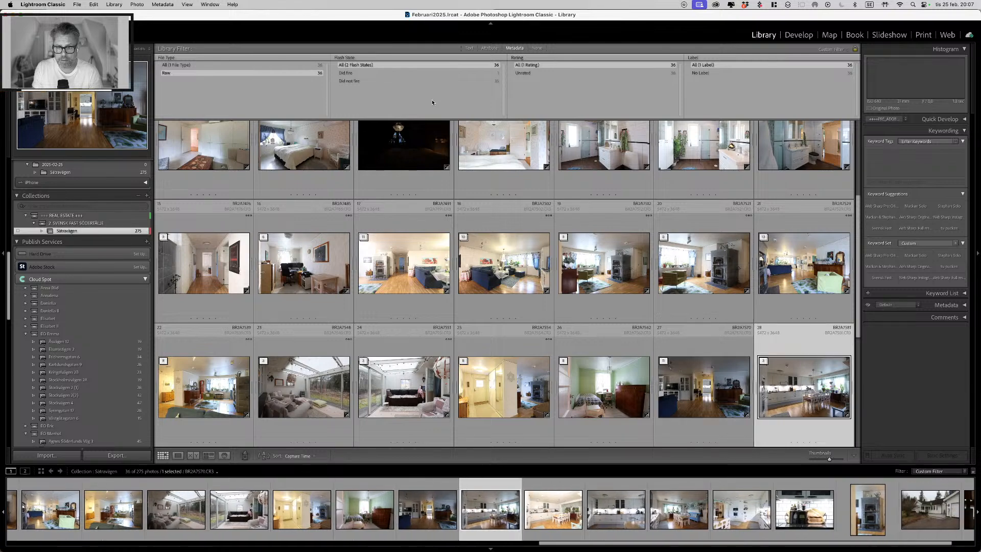
pyautogui.hotkey('shift', 'Right')
pyautogui.press('super+g')
# Step: Check the remaining kitchen, fireplace, exterior and dark sauna stacks for scenes that are grouped wrongly
pyautogui.press('Right')
pyautogui.press('Right')
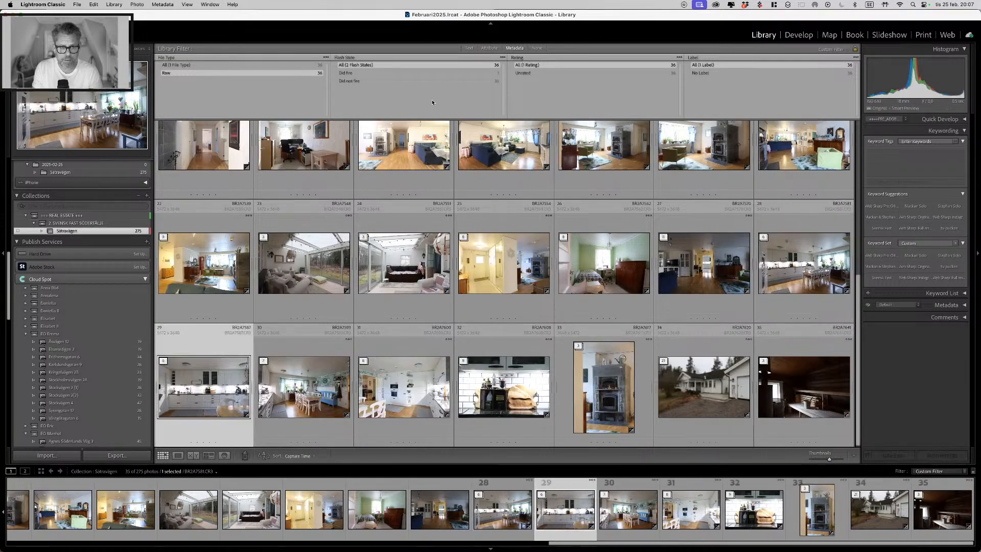
pyautogui.press('Right')
pyautogui.press('Right')
pyautogui.press('Right')
pyautogui.press('Right')
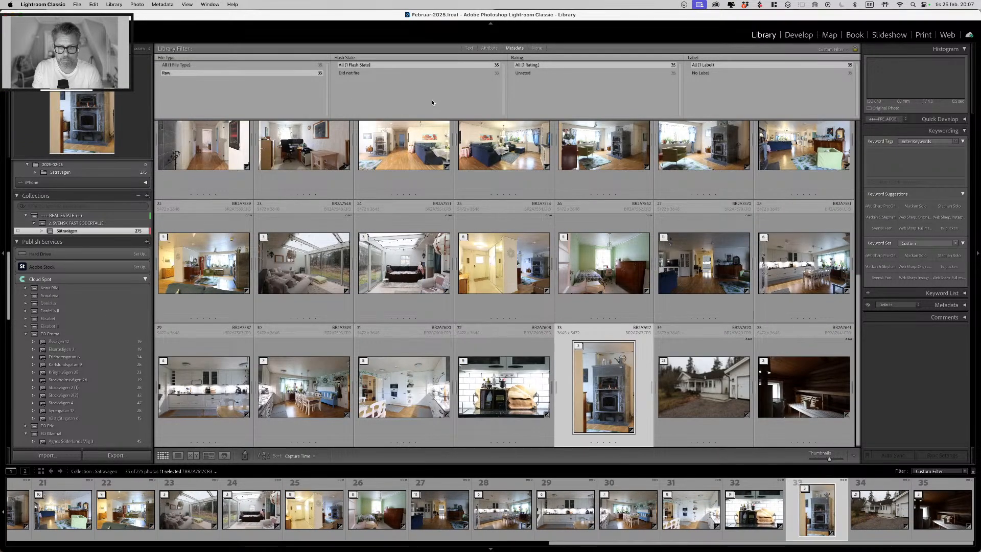
pyautogui.press('Right')
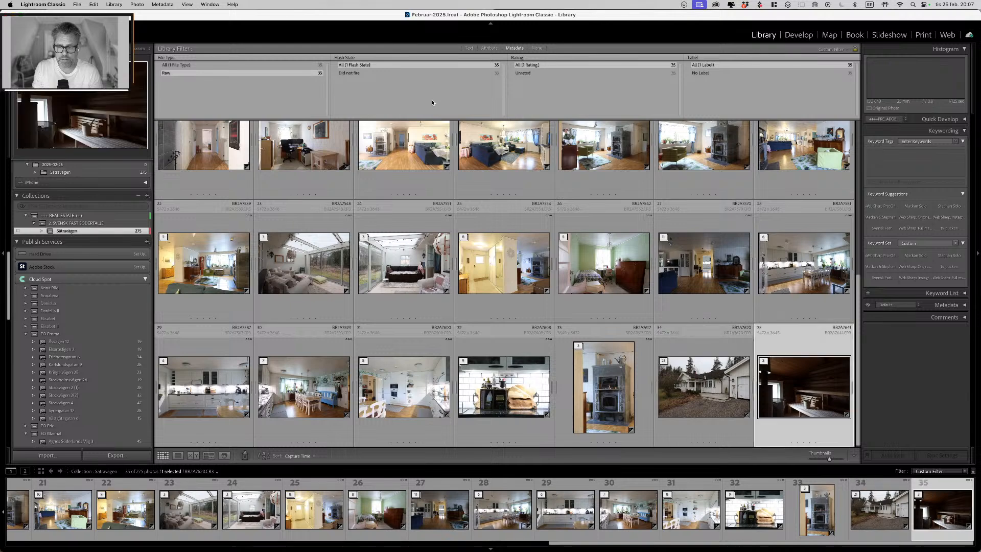
# Step: Unstack the mixed exterior stack and group the three exposures of the house front and garage
pyautogui.press('Left')
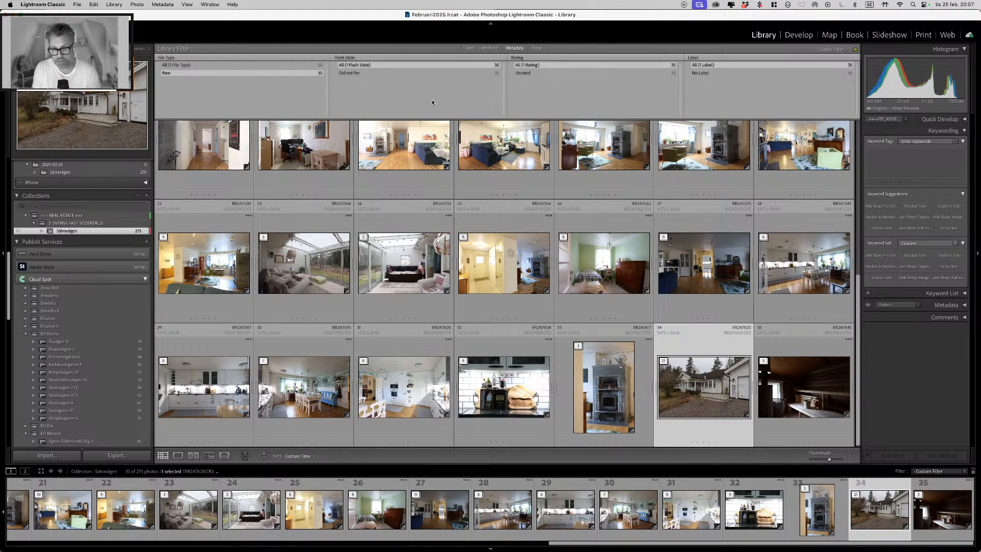
pyautogui.press('Left')
pyautogui.press('Right')
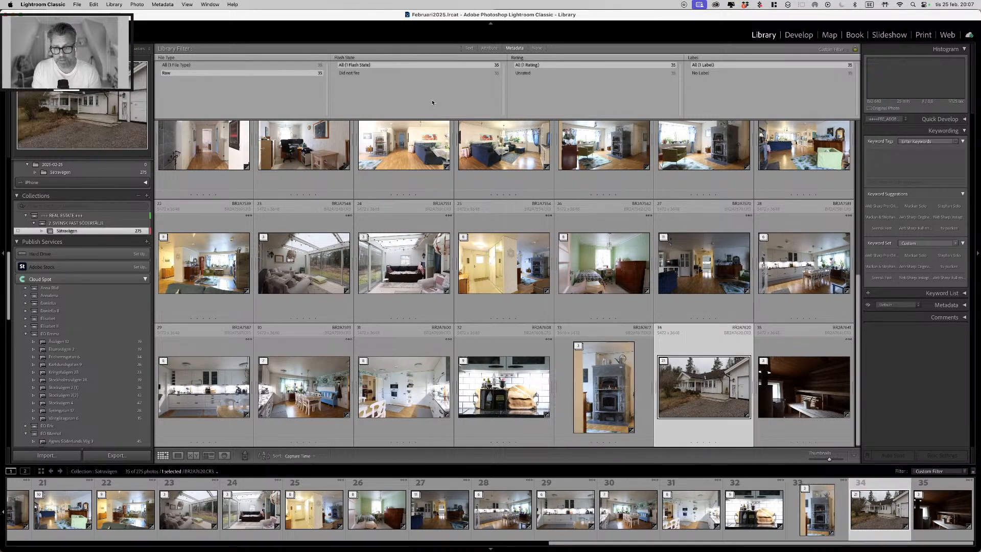
pyautogui.press('s')
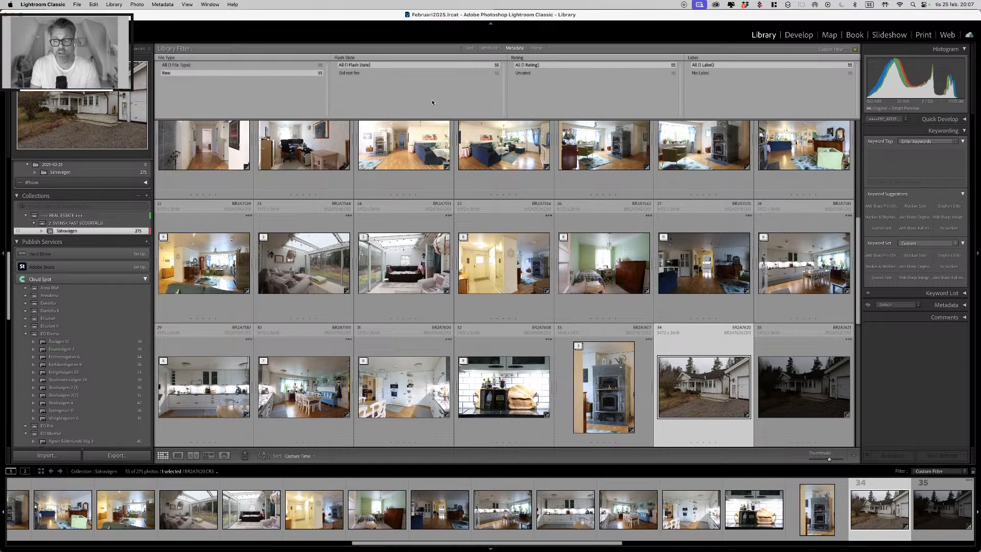
pyautogui.hotkey('shift', 'Right')
pyautogui.hotkey('shift', 'Right')
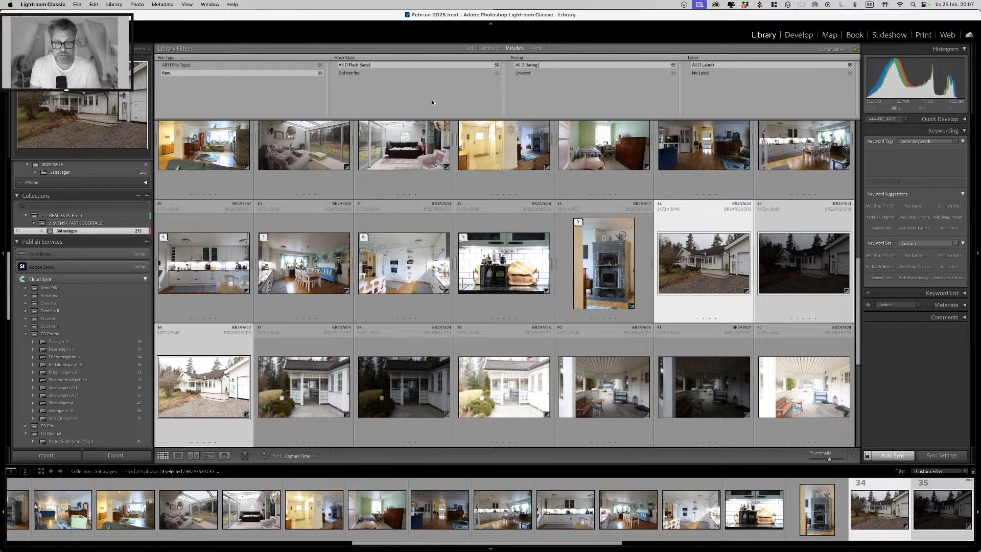
pyautogui.press('super+g')
# Step: Group the three exposures of the white entrance porch and the three of the covered veranda into separate stacks
pyautogui.press('Right')
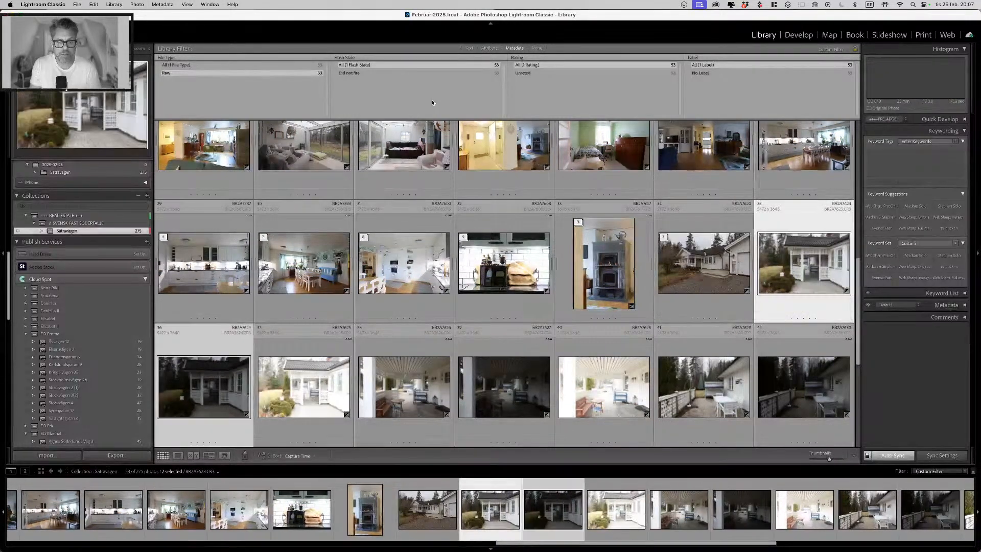
pyautogui.press('Right')
pyautogui.hotkey('shift', 'Right')
pyautogui.hotkey('shift', 'Right')
pyautogui.press('super+g')
# Step: Group the three exposures of the terrace with white table and the three of the garden swing into separate stacks
pyautogui.press('Right')
pyautogui.hotkey('shift', 'Right')
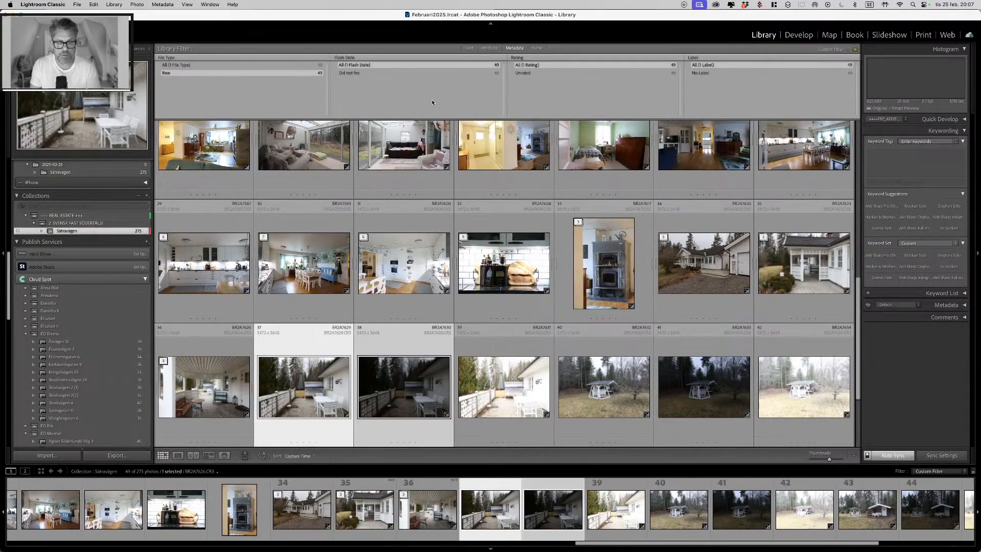
pyautogui.hotkey('shift', 'Right')
pyautogui.press('super+g')
pyautogui.press('Right')
pyautogui.hotkey('shift', 'Right')
pyautogui.hotkey('shift', 'Right')
pyautogui.press('super+g')
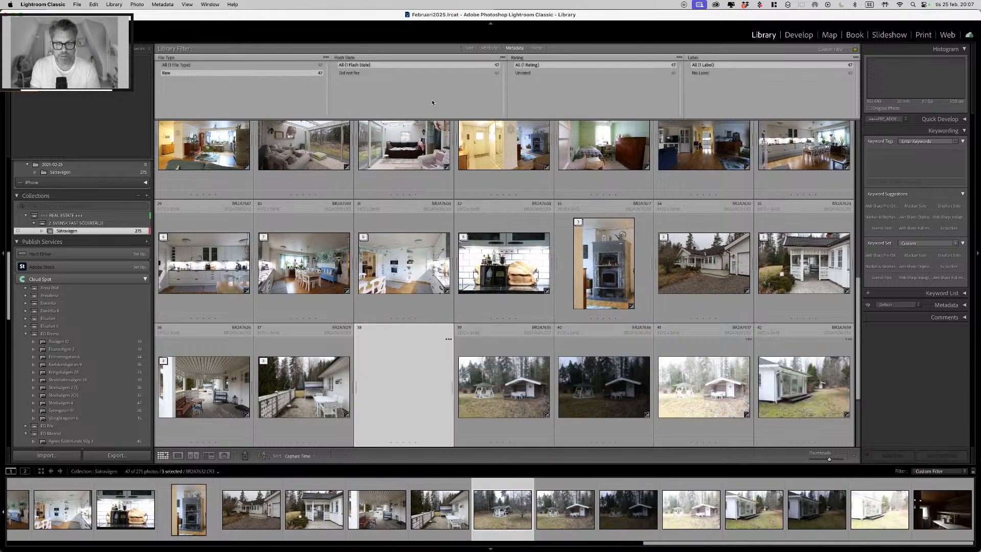
# Step: Group the three exposures of the garden swing and shed and the three of the glazed conservatory exterior into separate stacks
pyautogui.press('Right')
pyautogui.hotkey('shift', 'Right')
pyautogui.hotkey('shift', 'Right')
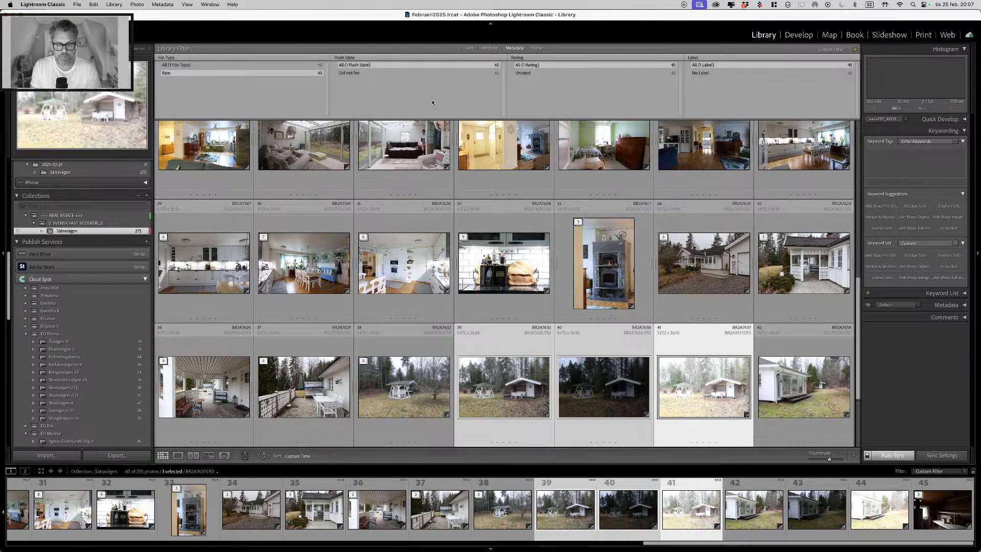
pyautogui.press('super+g')
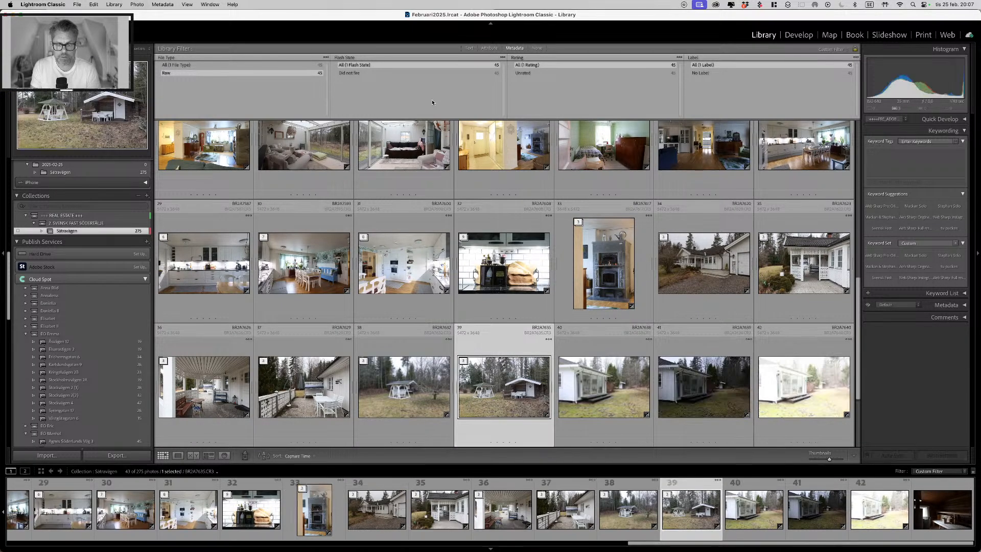
pyautogui.press('Right')
pyautogui.hotkey('shift', 'Right')
pyautogui.press('super+g')
# Step: Review the finished stacks from the last dark interior back to the first row of the collection
pyautogui.press('Right')
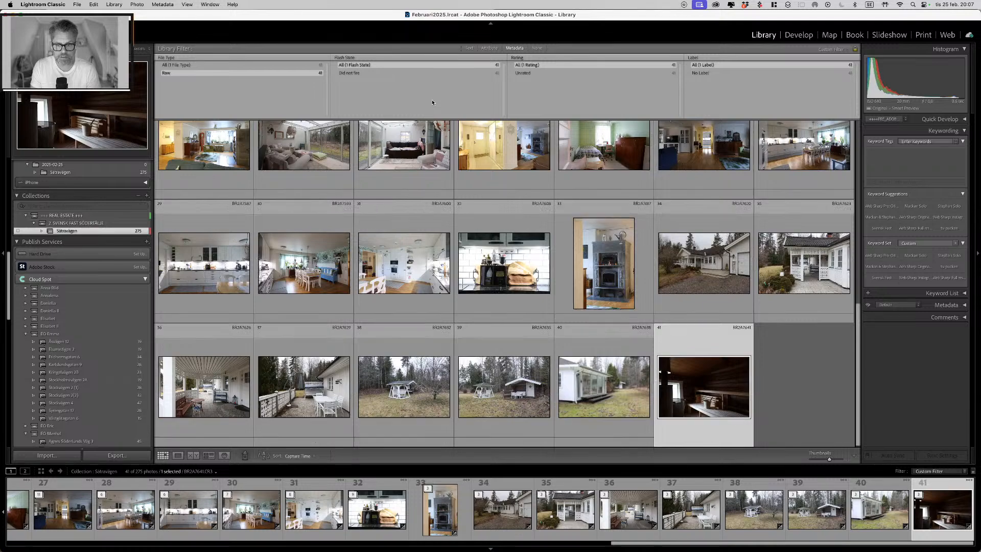
pyautogui.press('Left')
pyautogui.press('Left')
pyautogui.press('Left')
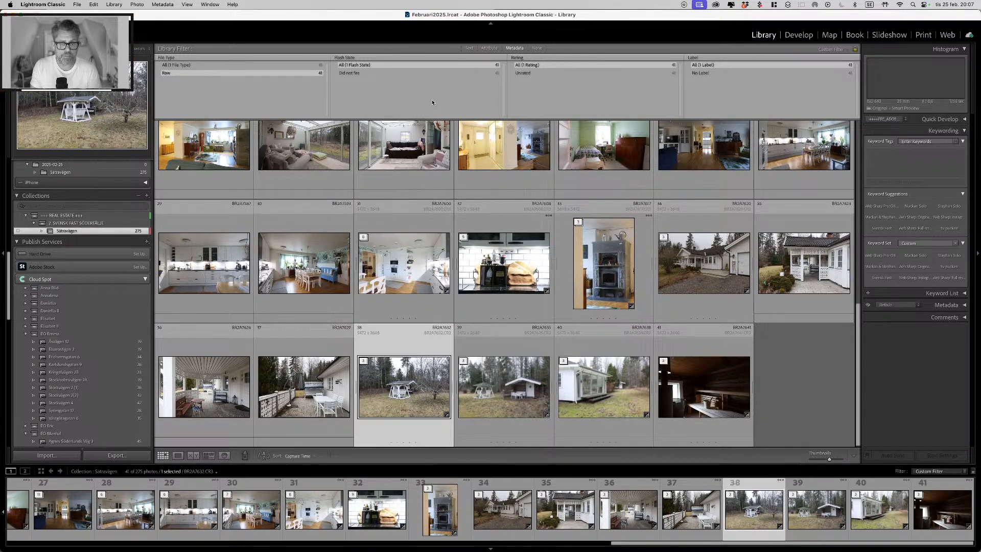
pyautogui.press('Up')
pyautogui.press('Up')
pyautogui.press('Up')
pyautogui.press('Up')
pyautogui.press('Up')
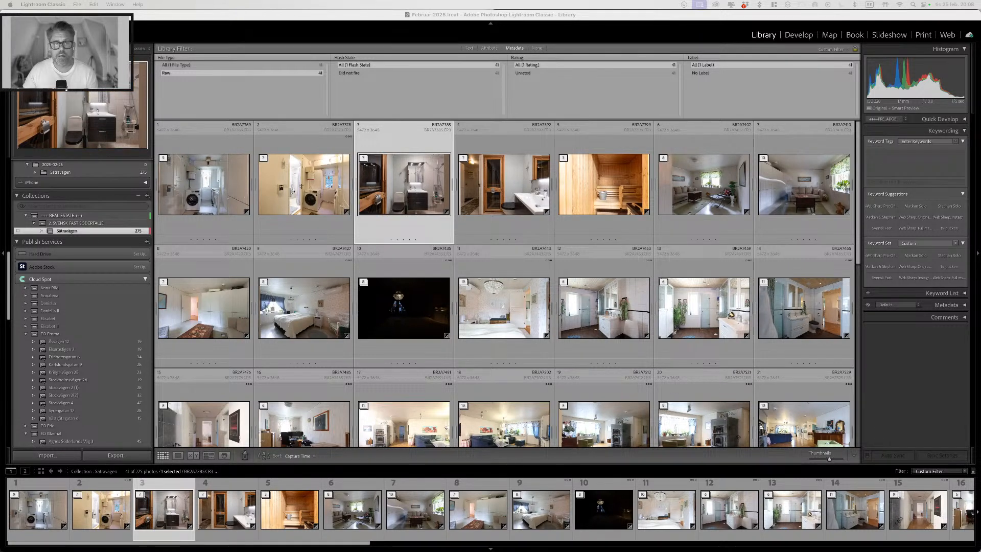
pyautogui.click(200, 195)
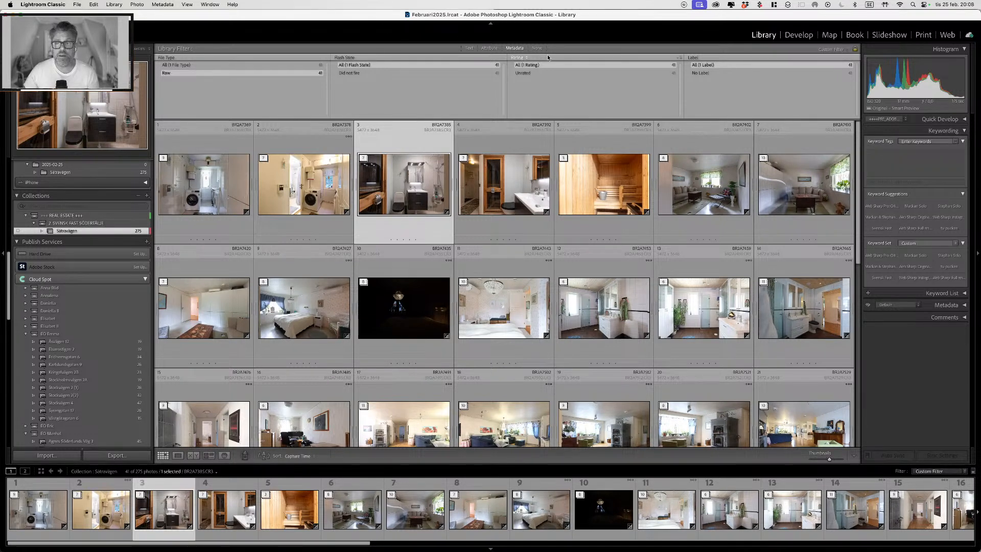
# Step: Apply the Real Estate Edits library filter preset and change its file type to Raw
pyautogui.click(830, 50)
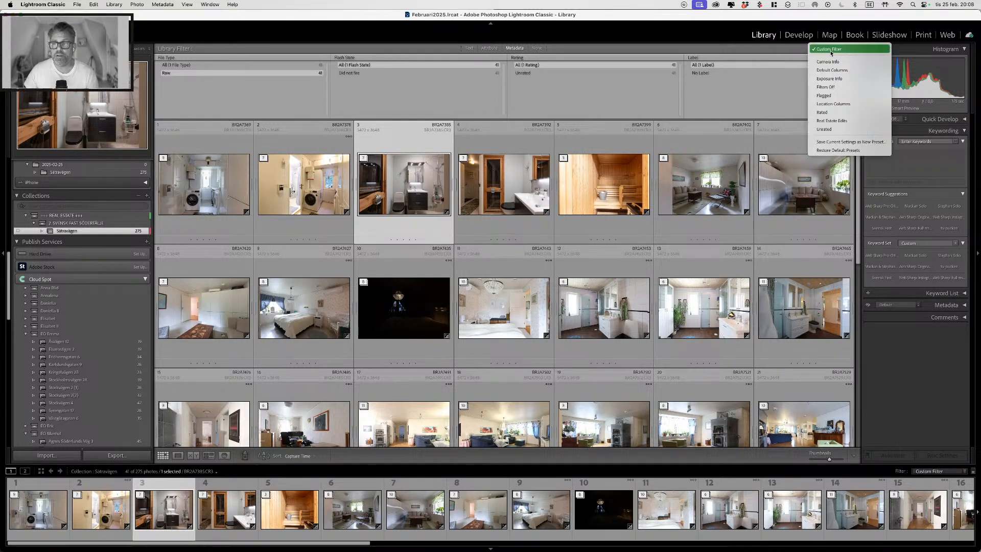
pyautogui.click(826, 121)
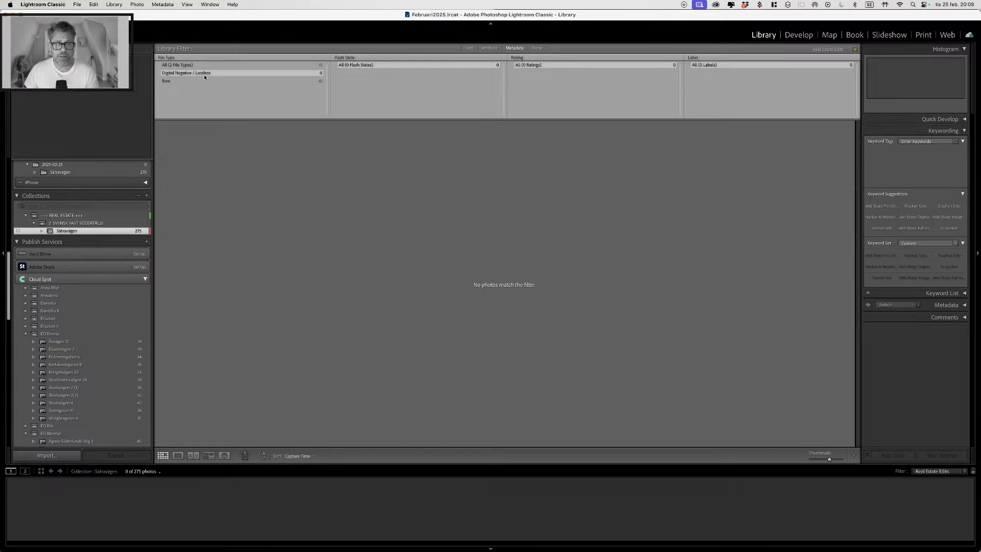
pyautogui.click(168, 80)
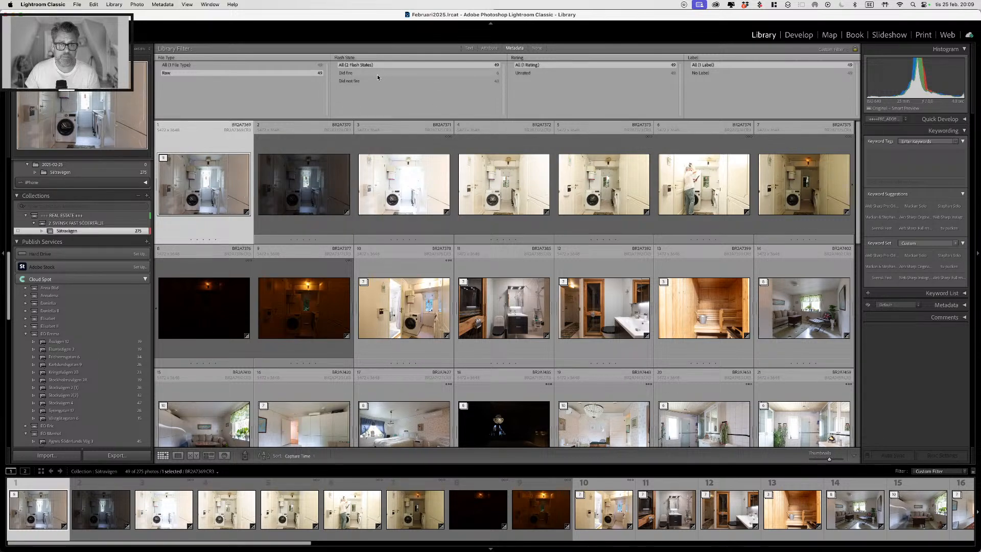
# Step: Expand every stack in the collection and compare the photos where the flash did fire with those where it did not
pyautogui.click(248, 193)
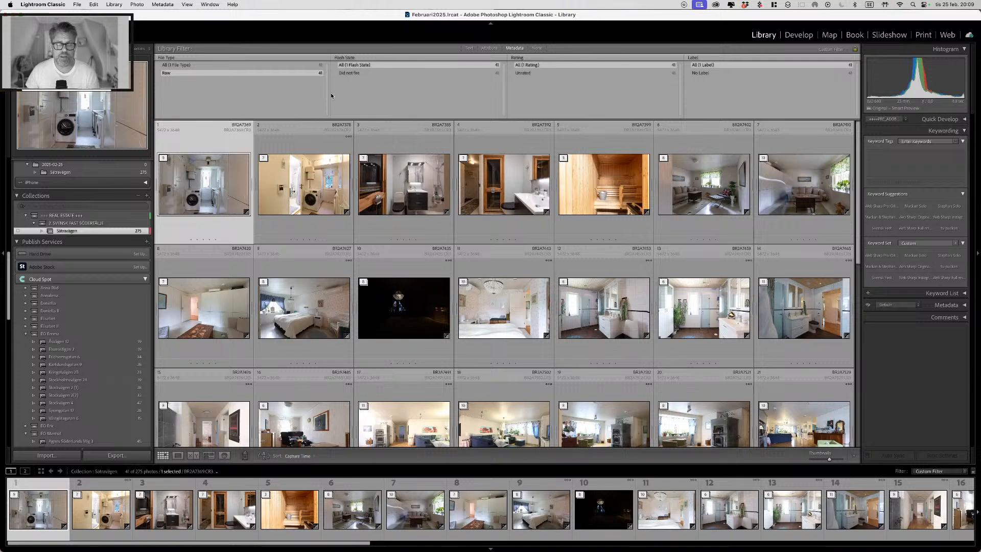
pyautogui.press('super+a')
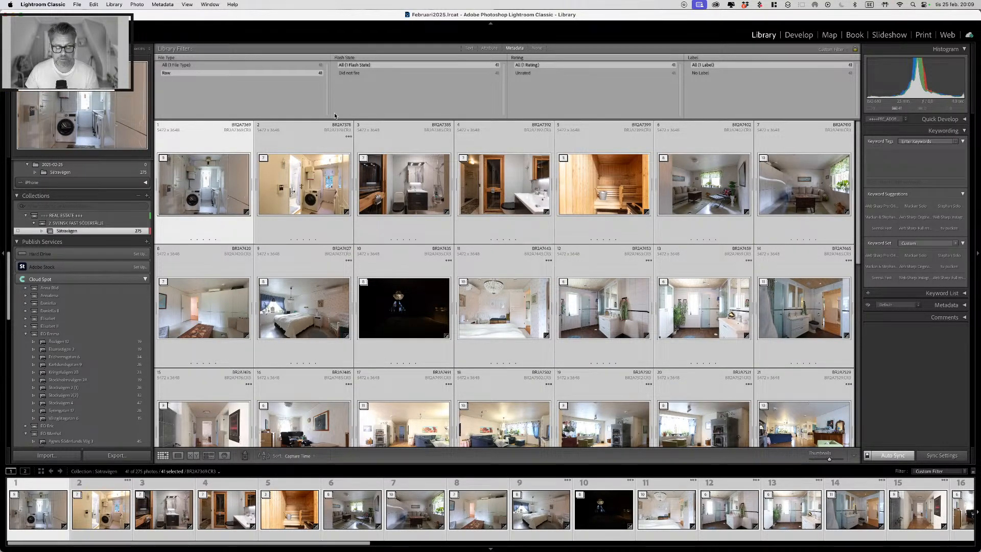
pyautogui.press('s')
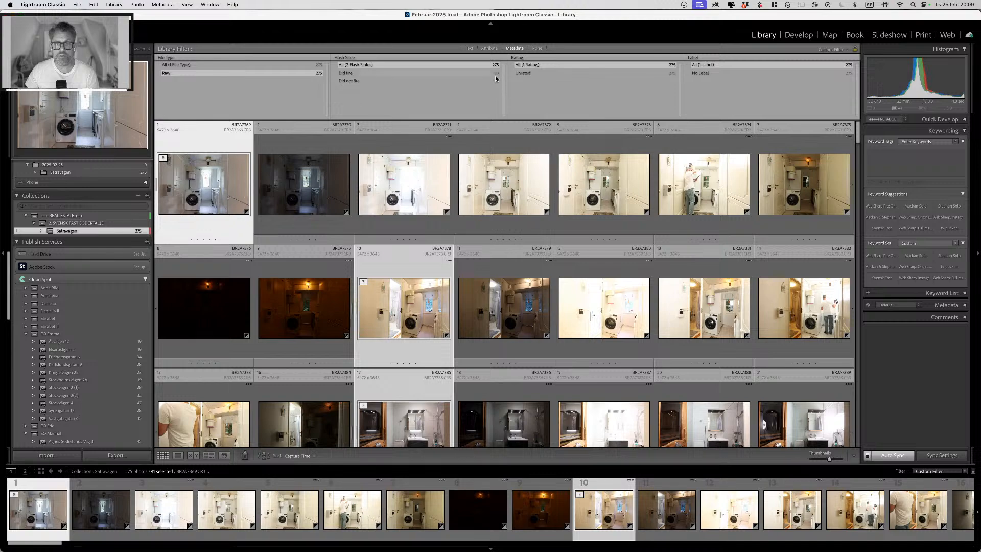
pyautogui.click(366, 74)
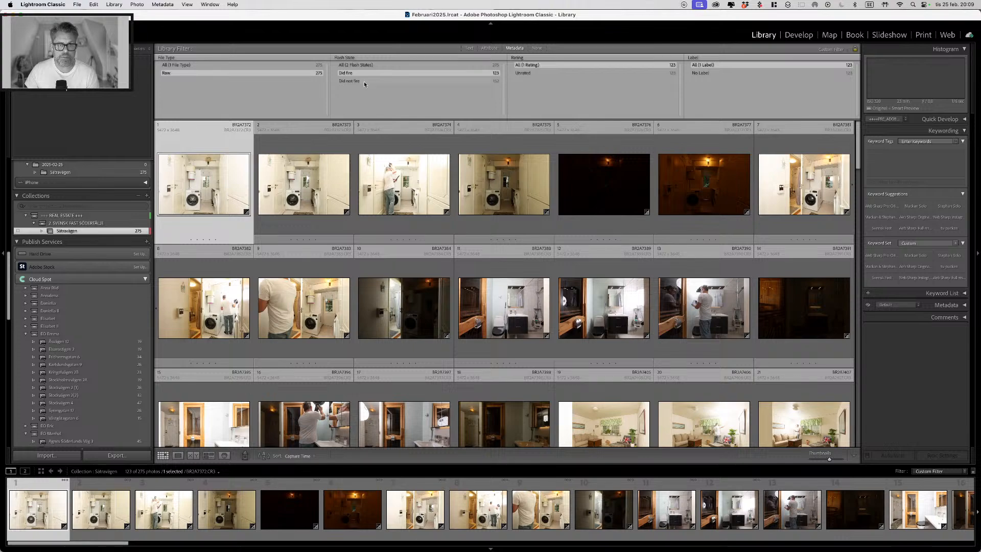
pyautogui.click(363, 81)
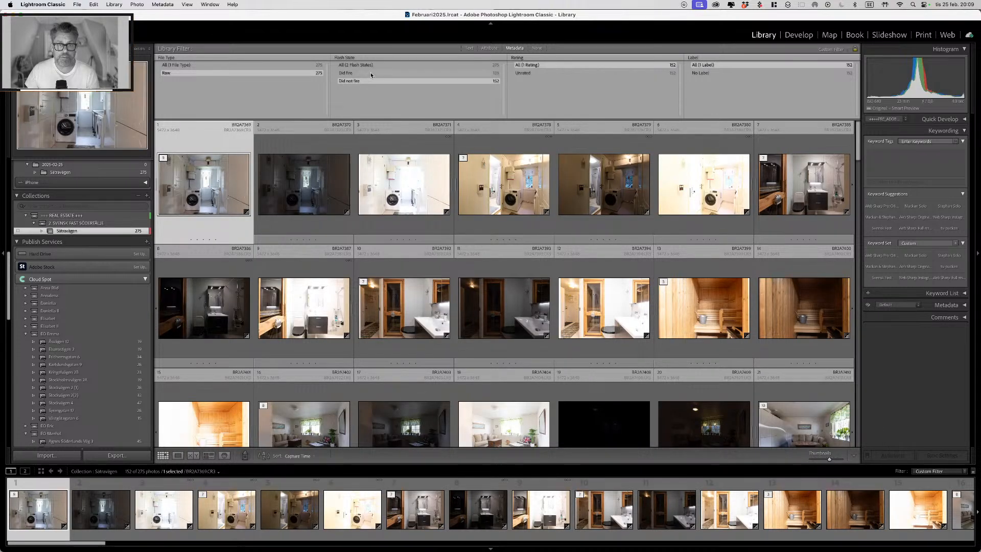
pyautogui.click(373, 74)
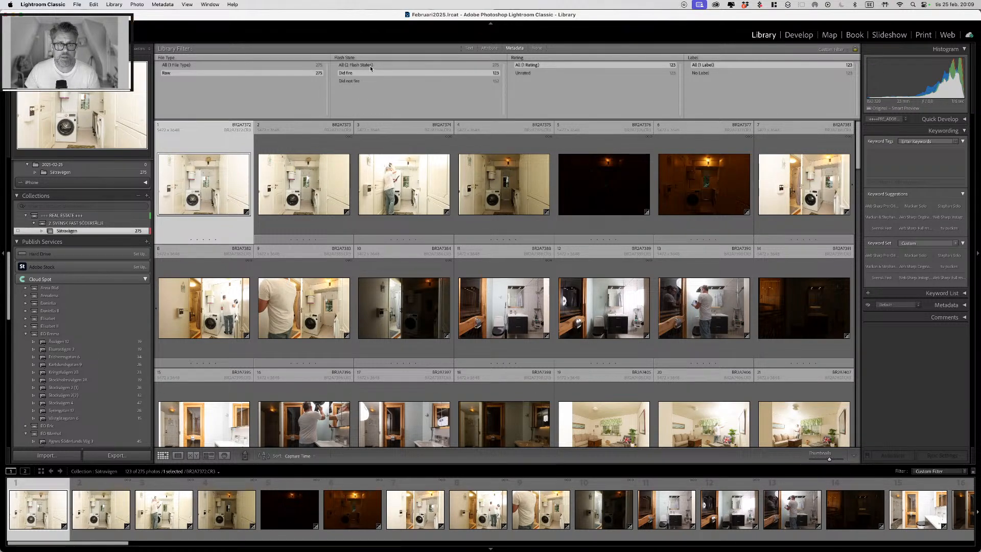
# Step: Set the flash state filter back to all, collapse every stack and deselect the extra photos
pyautogui.click(370, 66)
pyautogui.press('super+a')
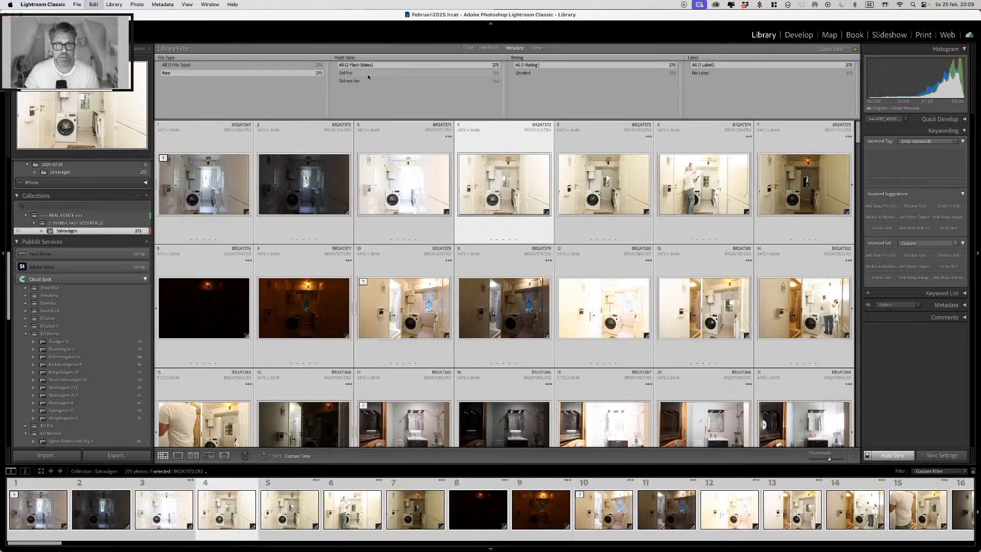
pyautogui.press('s')
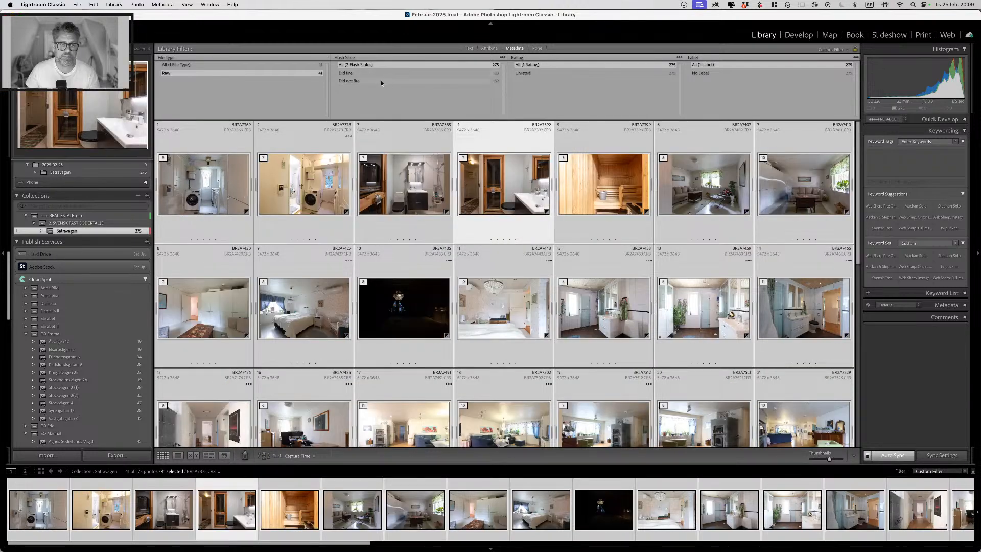
pyautogui.press('super+shift+d')
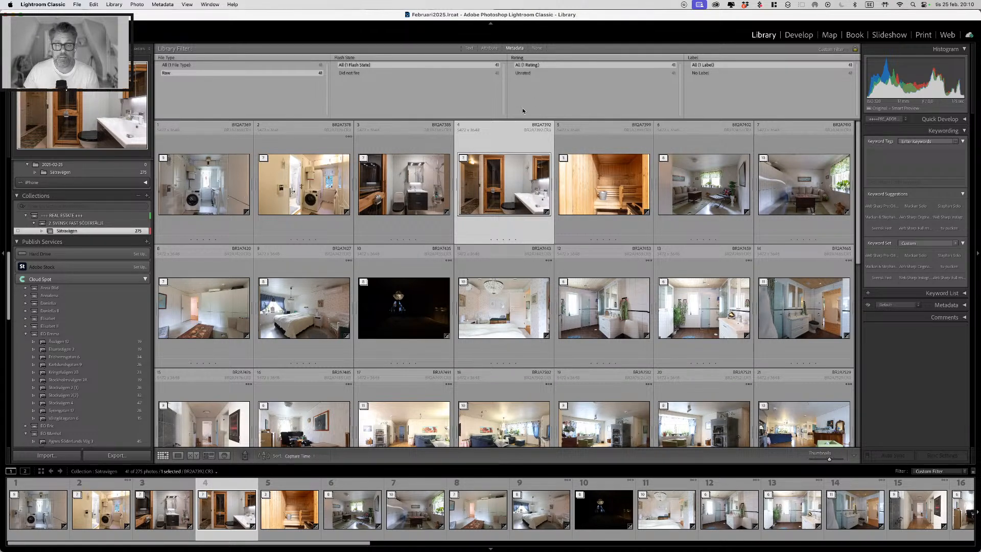
# Step: Try a three-star rating on the bathroom photo with the sauna door, check the Unrated filter, and clear both
pyautogui.hotkey('shift', '3')
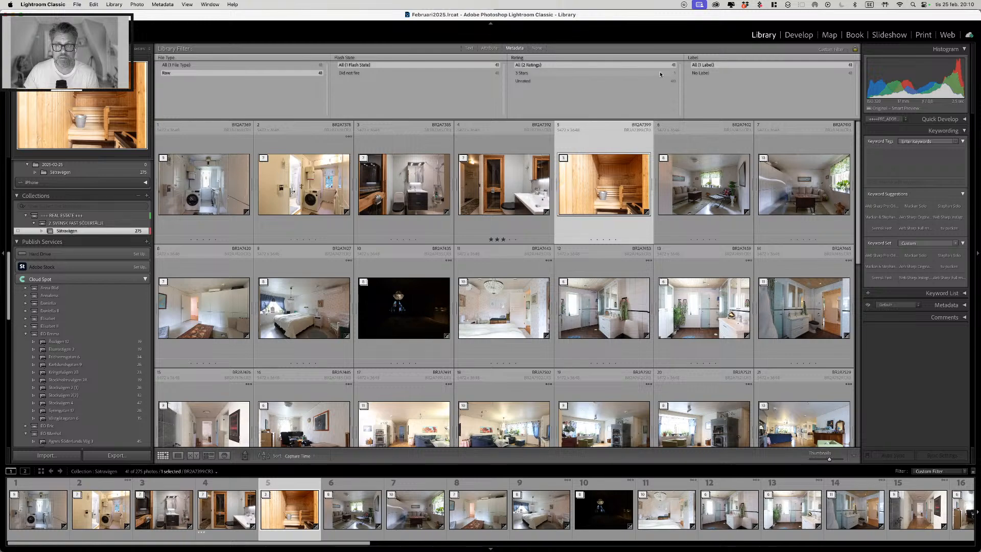
pyautogui.click(583, 81)
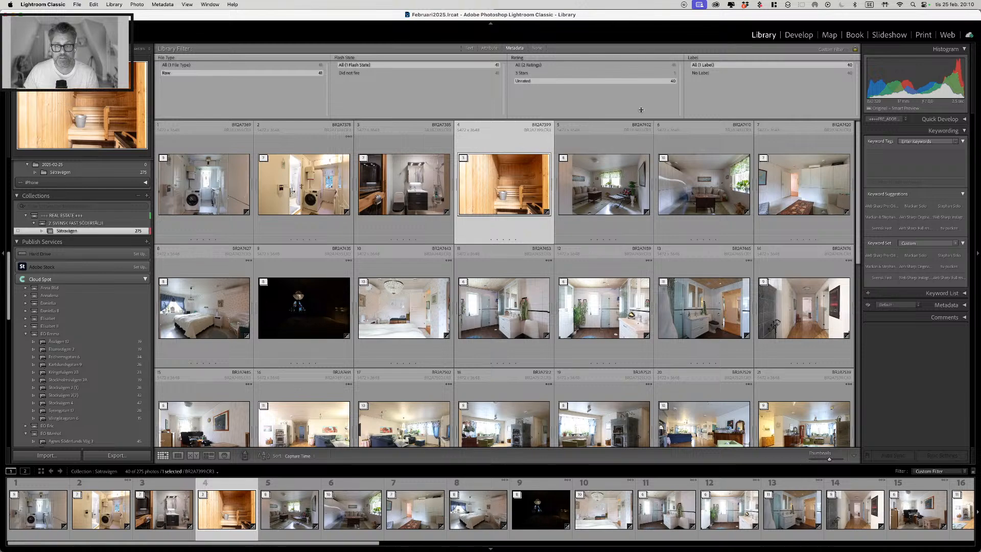
pyautogui.click(527, 65)
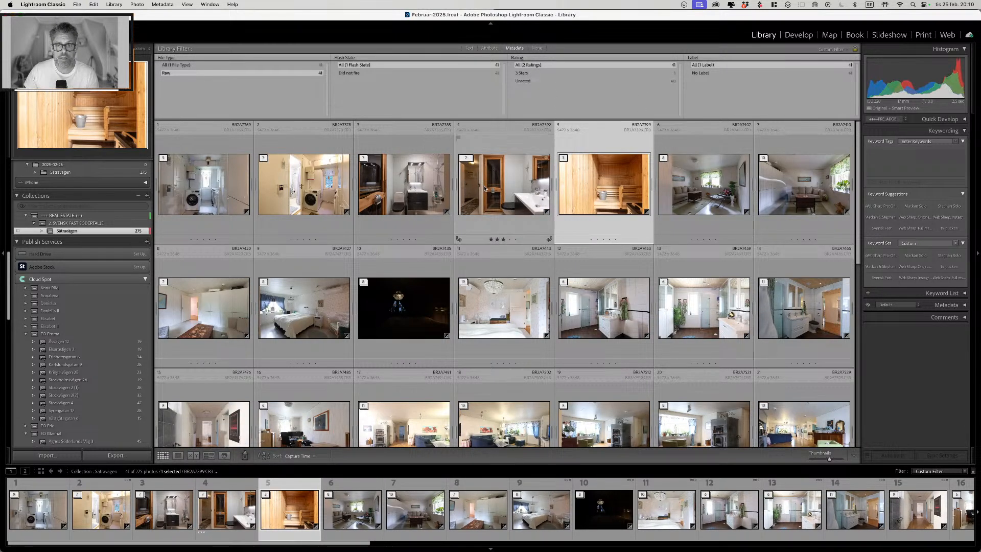
pyautogui.click(491, 188)
pyautogui.press('0')
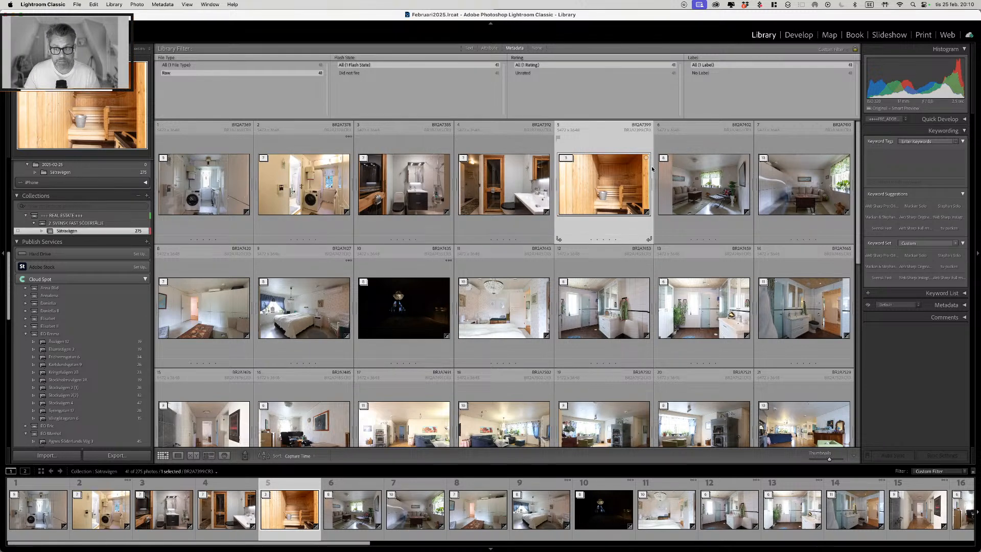
# Step: Open the first laundry room photo in Loupe view and compare it with the second laundry room photo
pyautogui.click(222, 193)
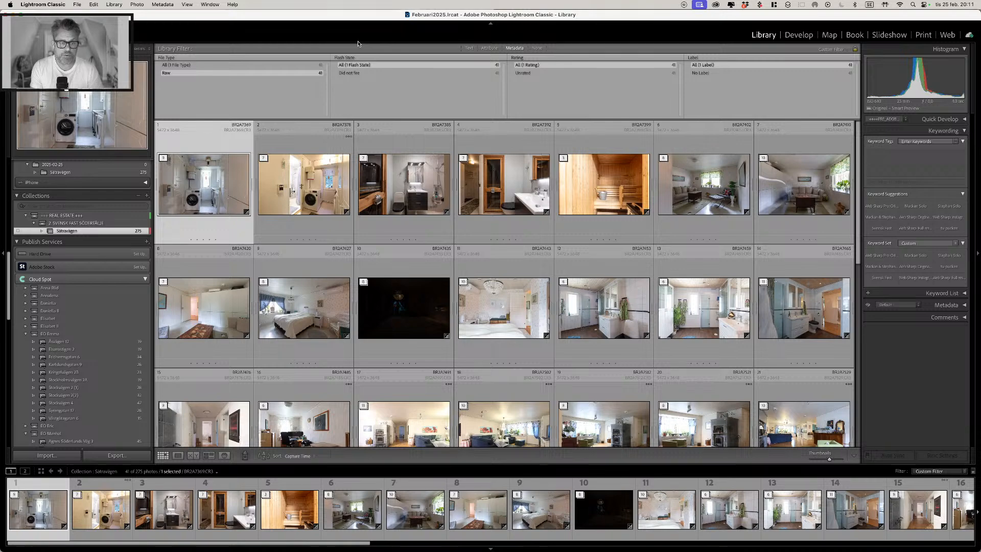
pyautogui.press('e')
pyautogui.press('Right')
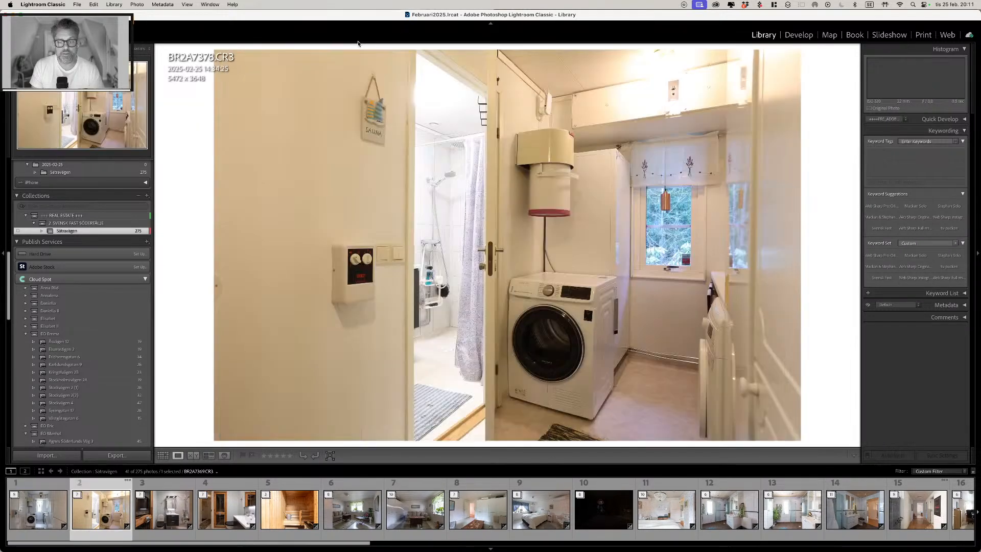
pyautogui.press('Left')
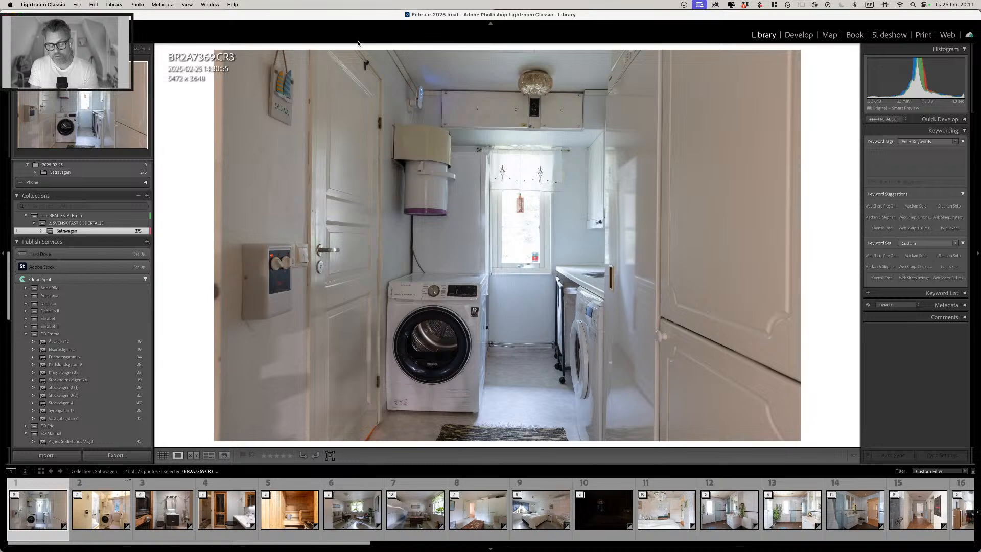
pyautogui.press('Right')
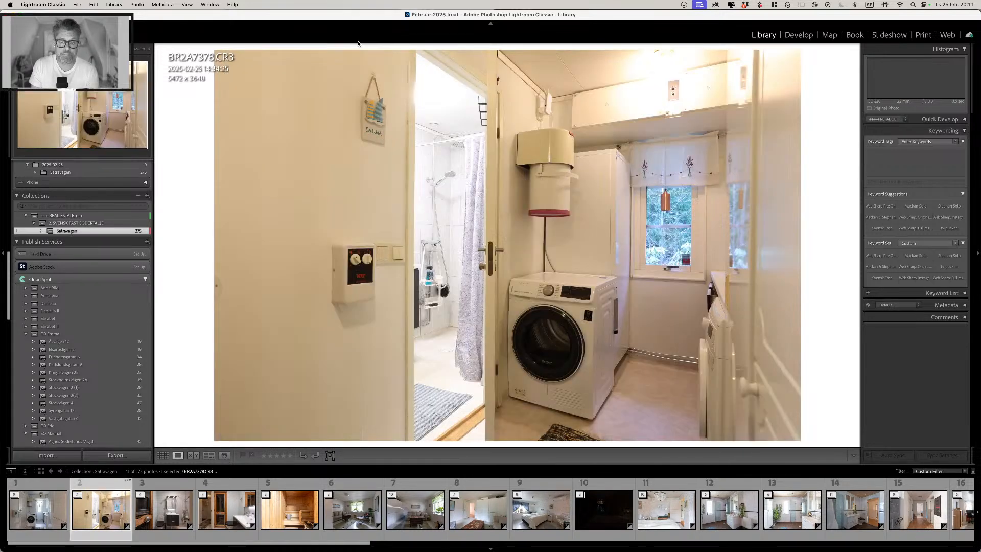
pyautogui.press('Left')
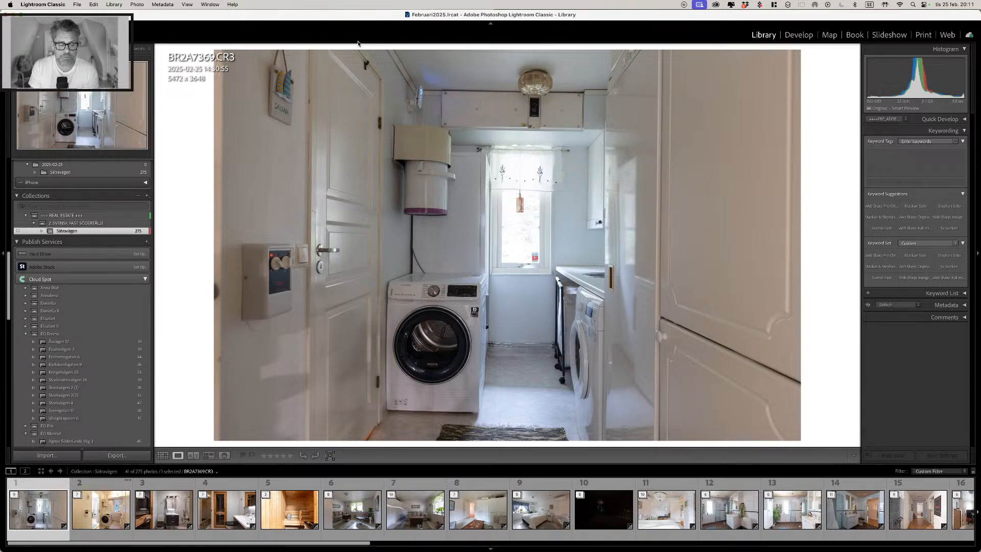
pyautogui.press('Right')
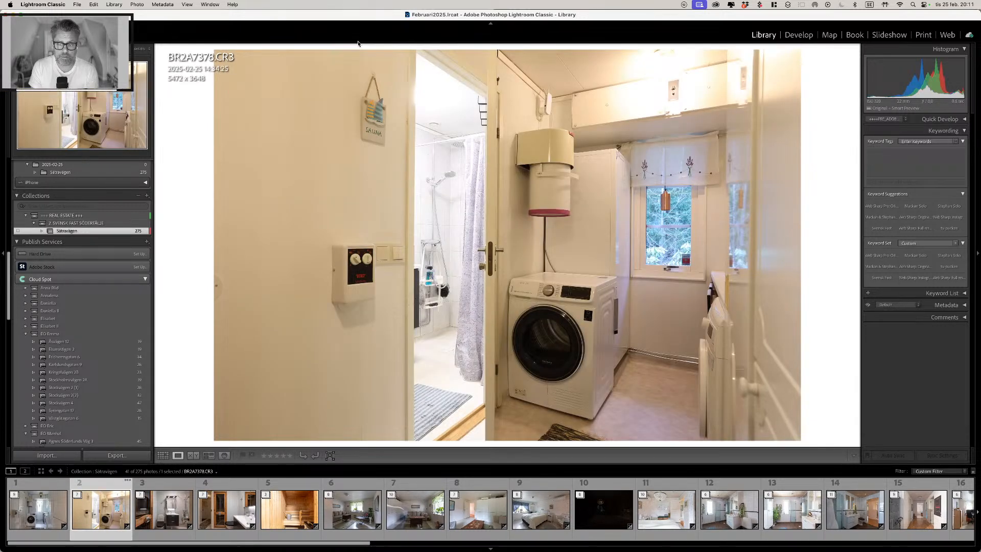
# Step: Compare the two laundry room photos with the bathroom vanity photo in Loupe view
pyautogui.press('Right')
pyautogui.press('Left')
pyautogui.press('Left')
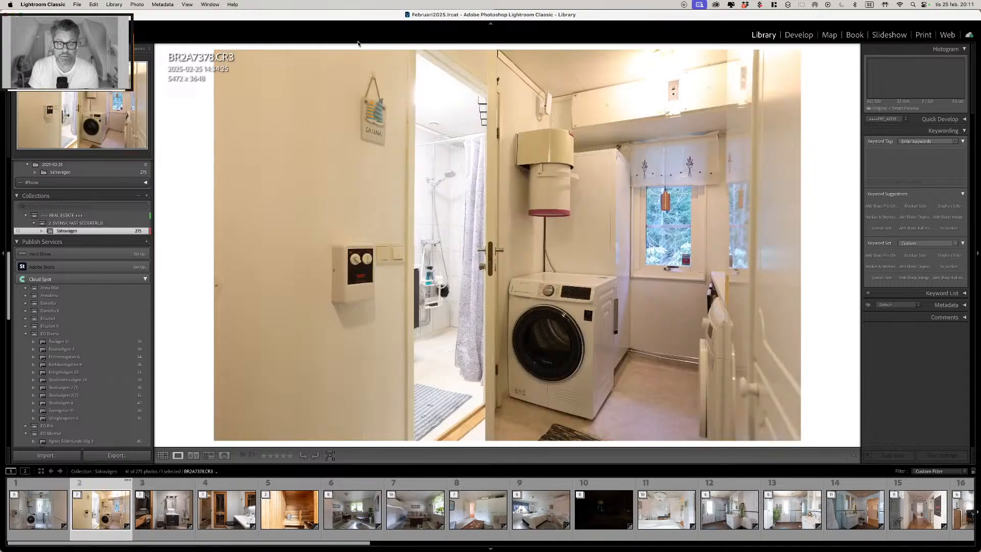
pyautogui.press('Right')
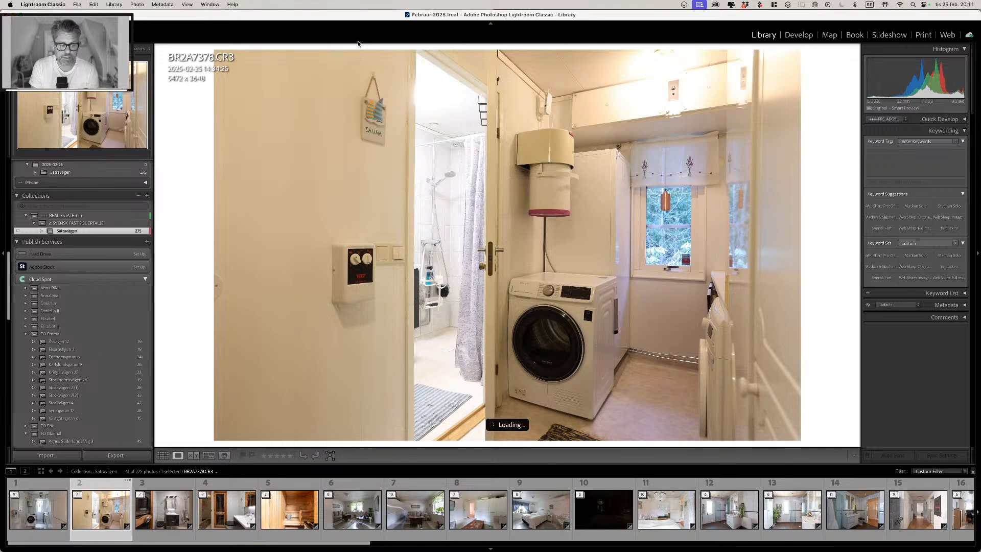
pyautogui.press('Right')
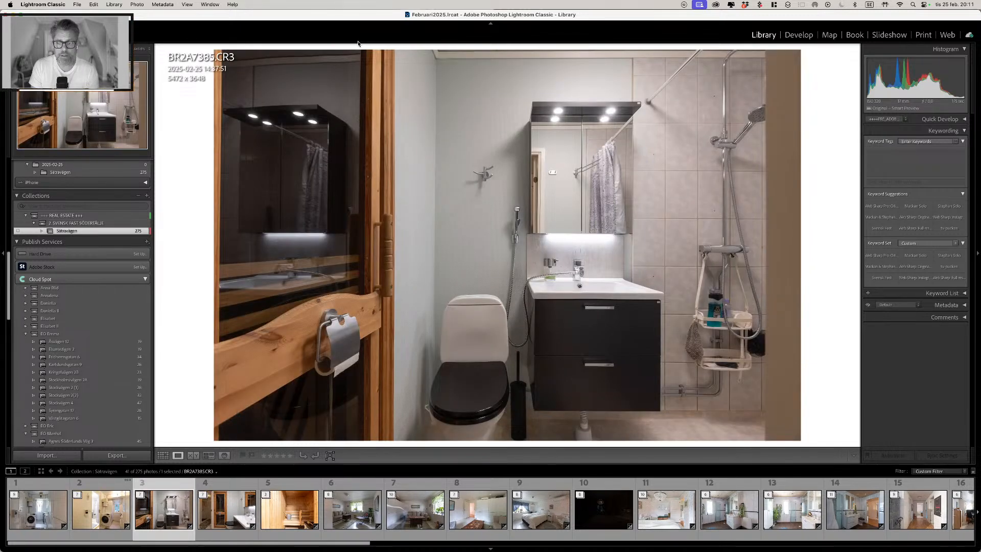
pyautogui.press('Left')
pyautogui.press('Left')
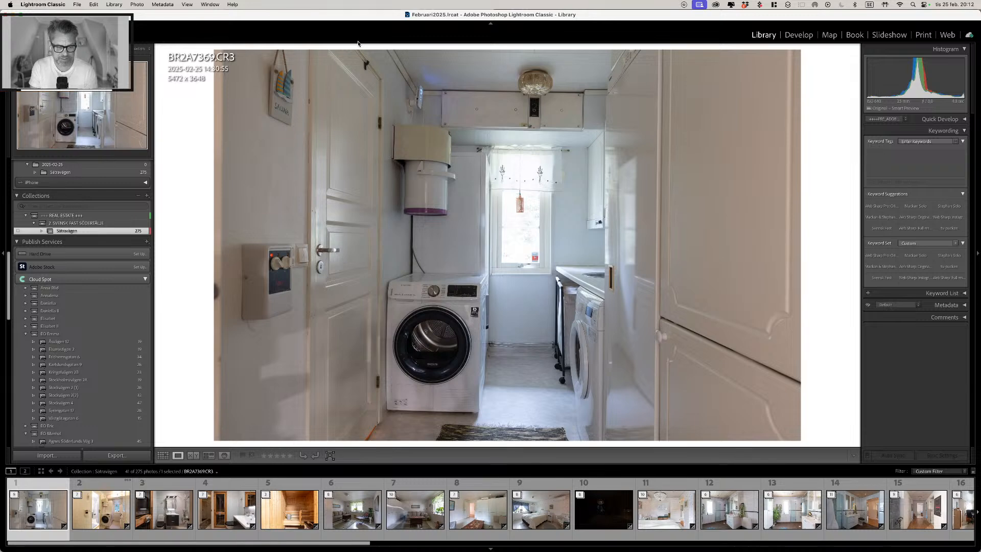
# Step: Review the stack covers from the second laundry room photo through the bathroom photos to the sauna
pyautogui.press('Right')
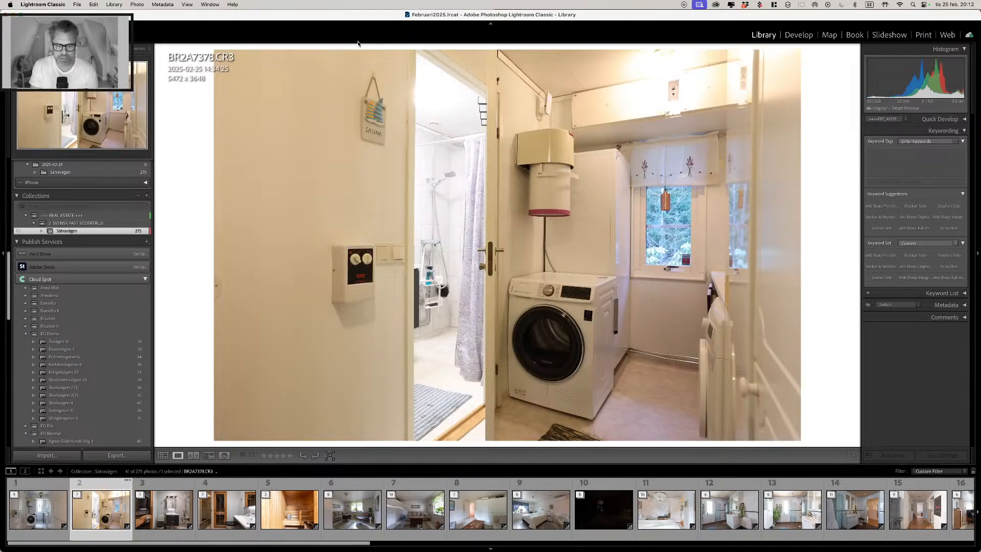
pyautogui.press('Right')
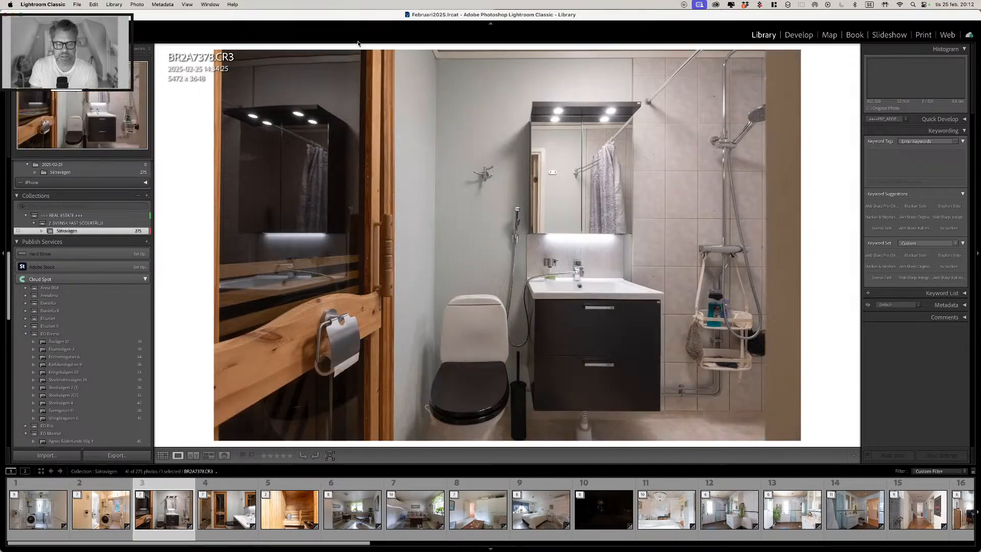
pyautogui.press('Right')
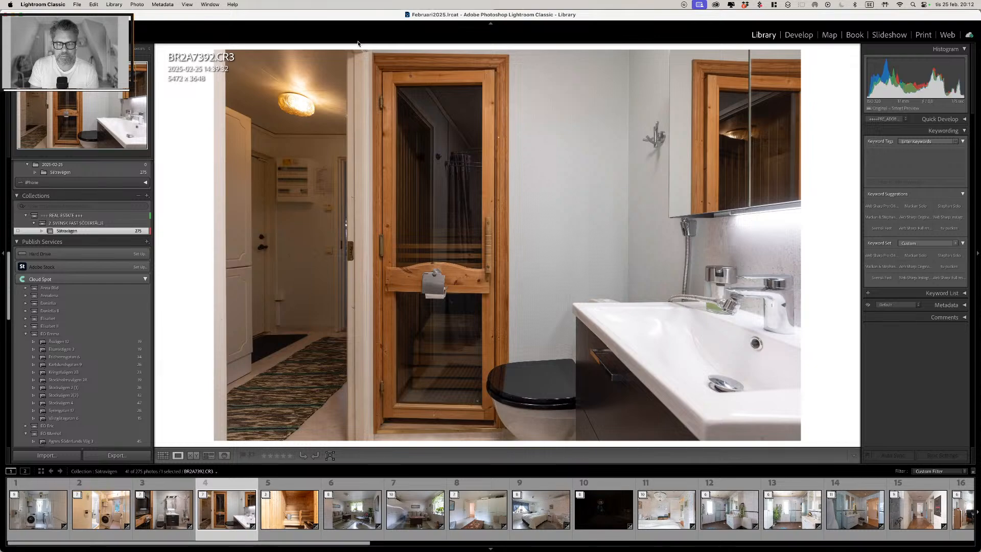
pyautogui.press('Left')
pyautogui.press('Right')
pyautogui.press('Right')
# Step: Return to the second laundry room photo, with the open shower room door, and give it the yellow label "Gul"
pyautogui.press('Left')
pyautogui.press('Left')
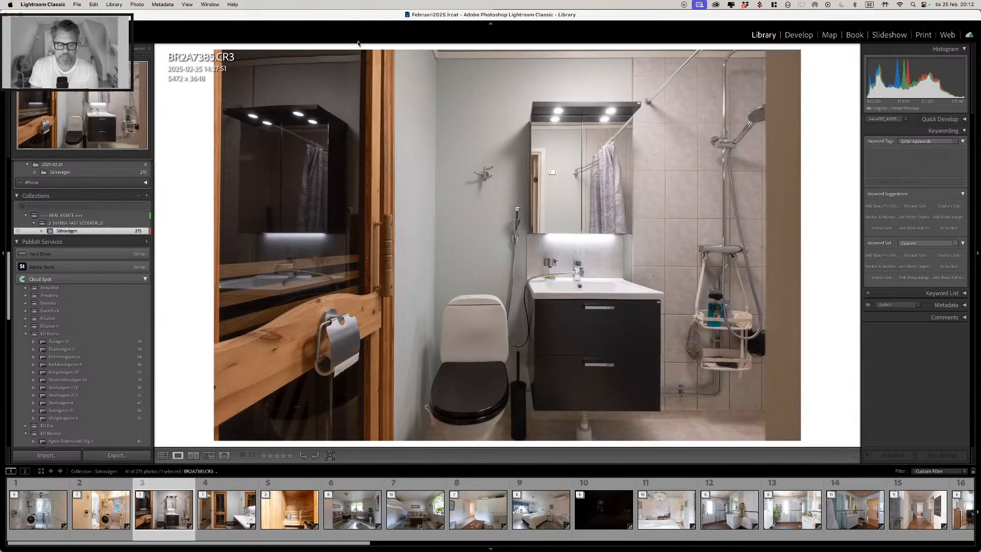
pyautogui.press('Left')
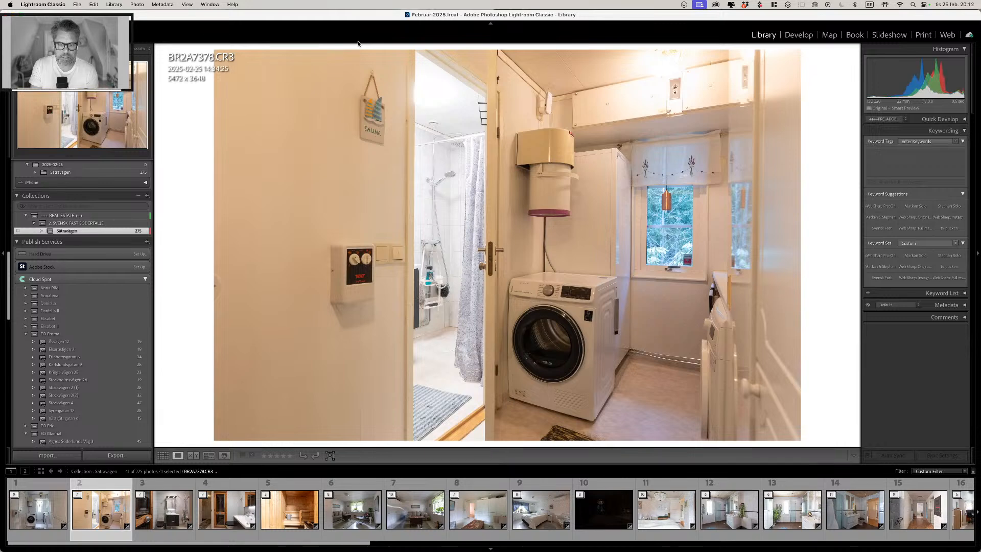
pyautogui.press('7')
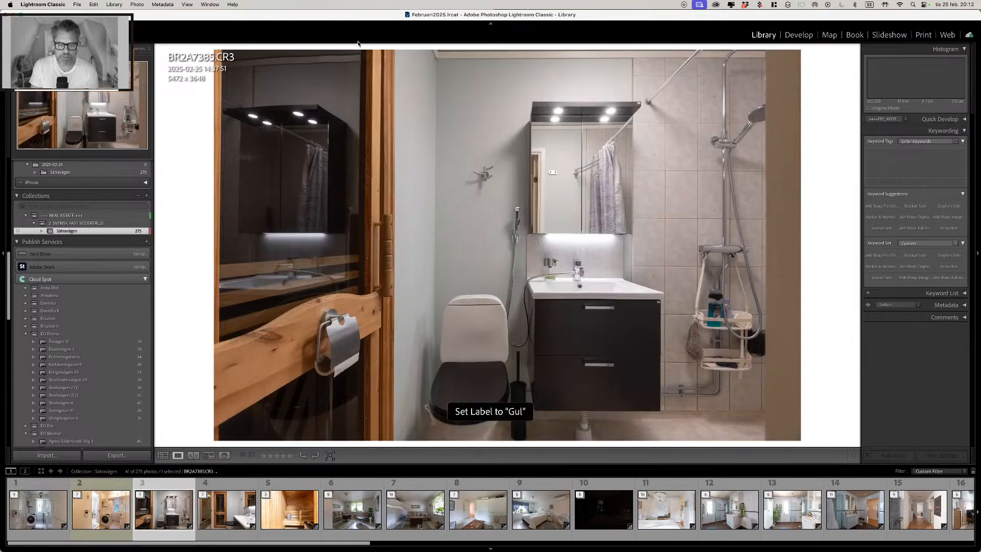
# Step: Review the stack covers from the bathroom and sauna to the sofa photo with the light streak, and expand its stack
pyautogui.press('Right')
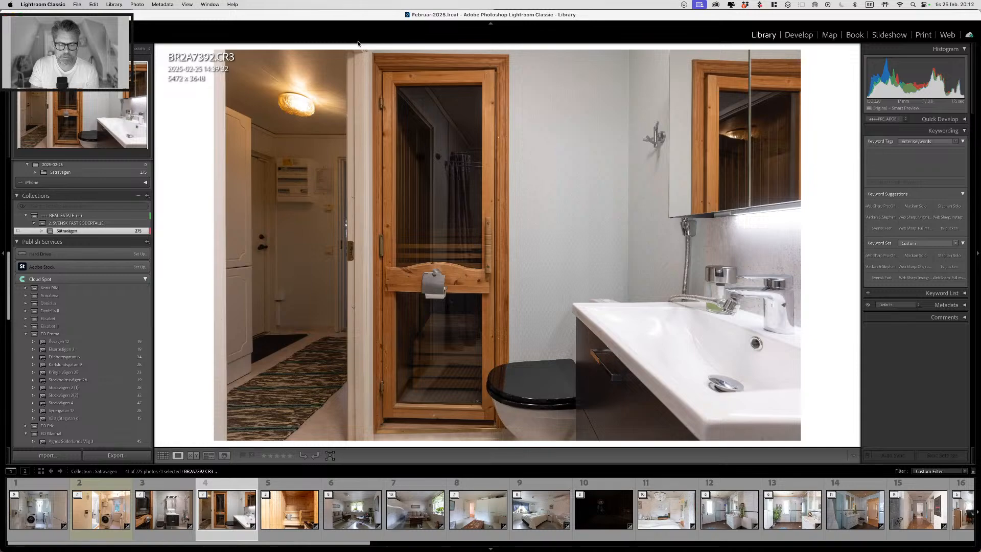
pyautogui.press('Right')
pyautogui.press('Right')
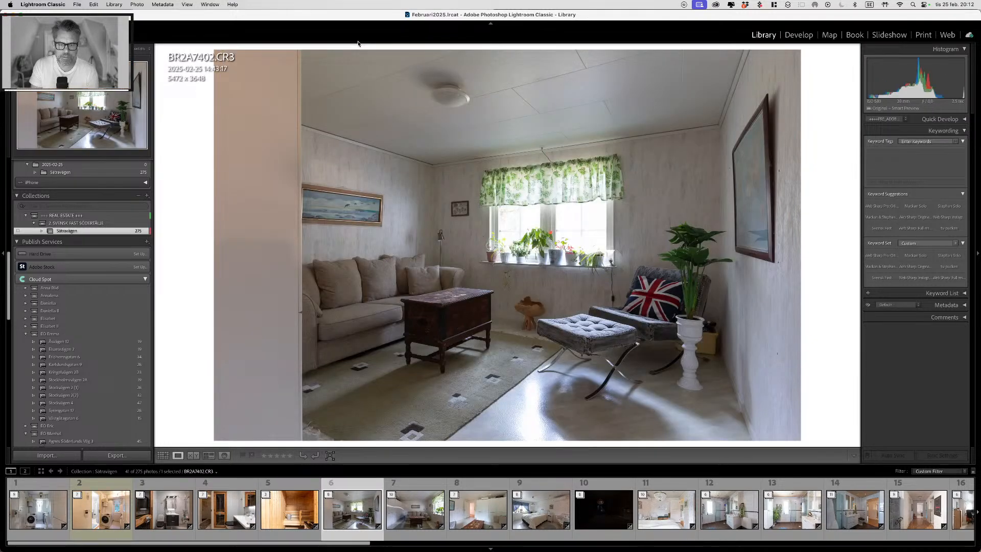
pyautogui.press('Right')
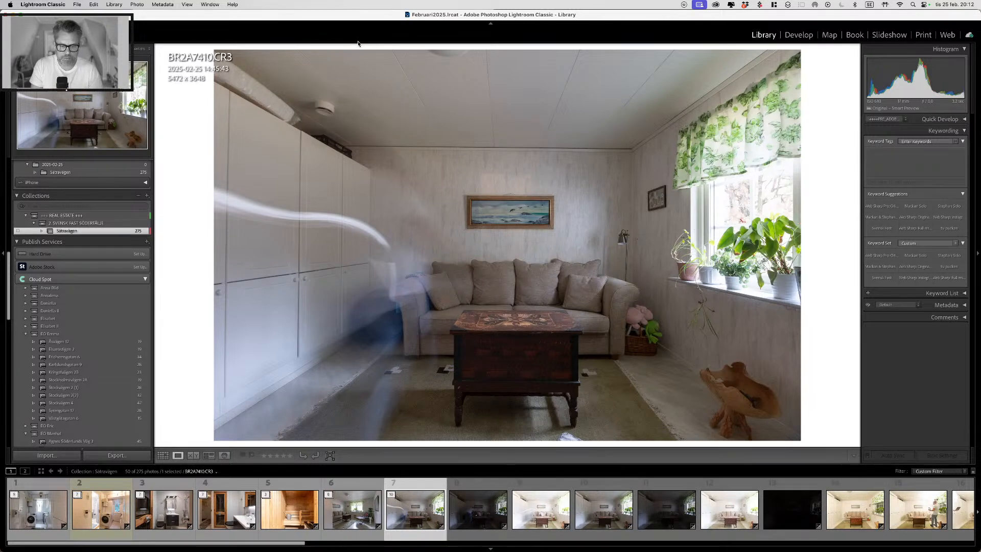
# Step: Select the first three exposures of the sofa stack, spoiled by the light streak and moving figure, compare them, and remove them from the collection
pyautogui.hotkey('shift', 'Right')
pyautogui.hotkey('shift', 'Right')
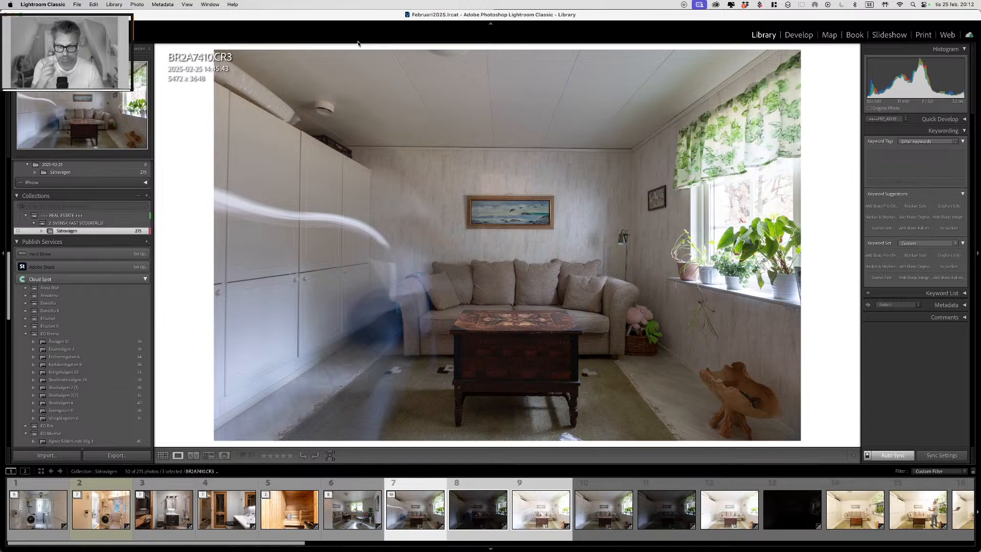
pyautogui.press('Left')
pyautogui.press('Left')
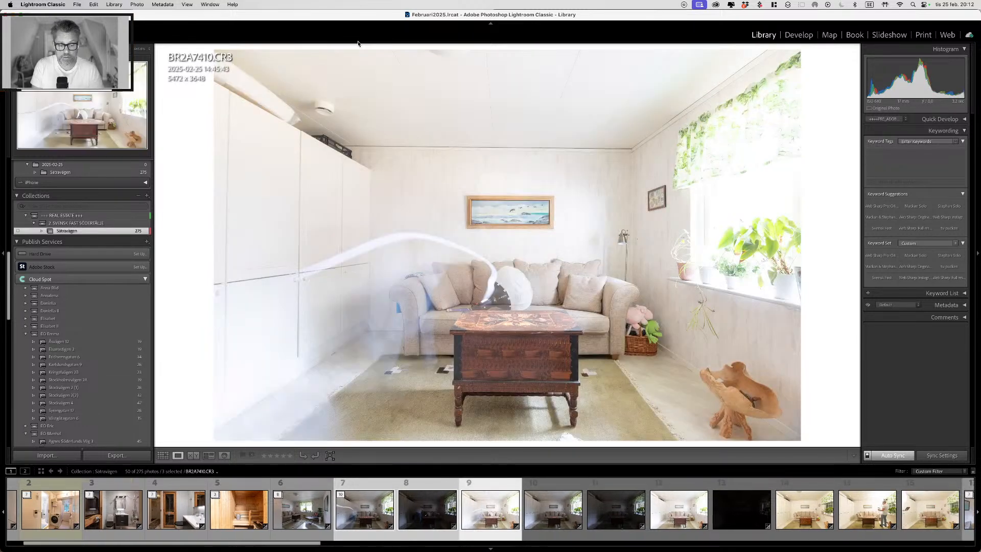
pyautogui.press('Right')
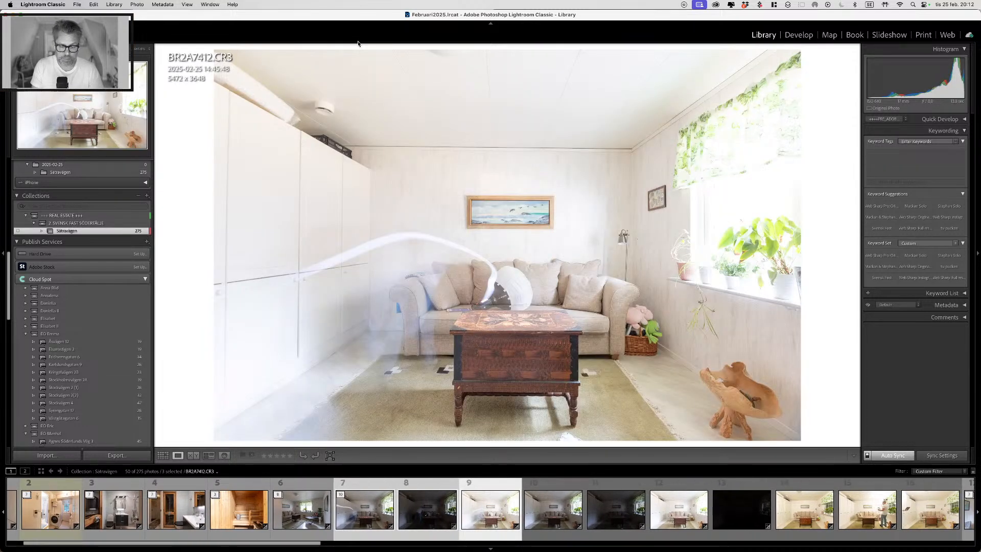
pyautogui.press('Left')
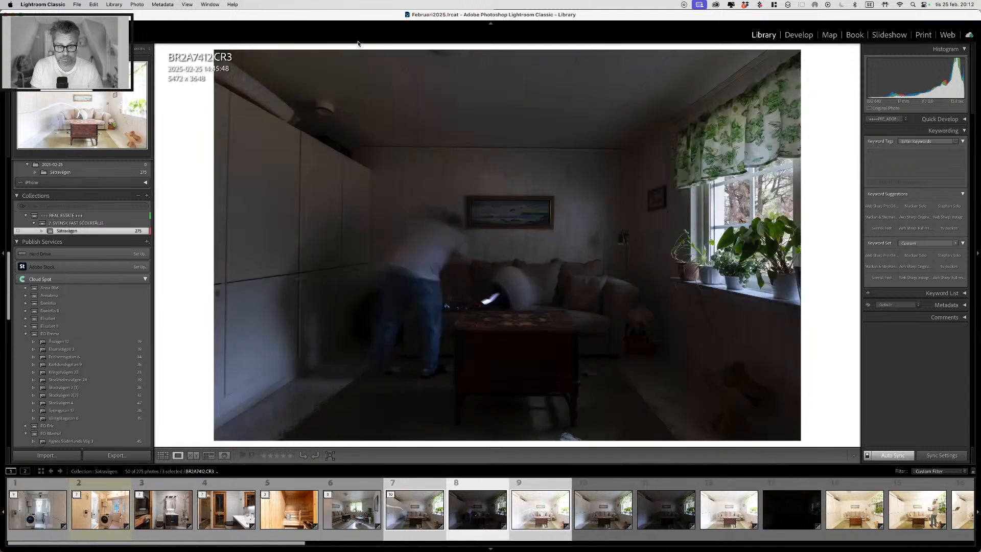
pyautogui.press('Right')
pyautogui.press('Left')
pyautogui.press('Right')
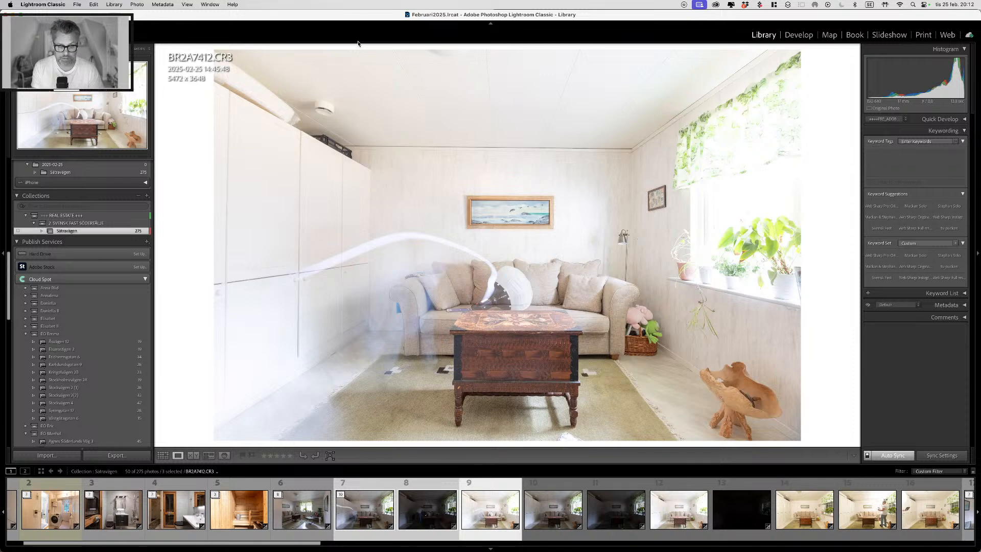
pyautogui.press('g')
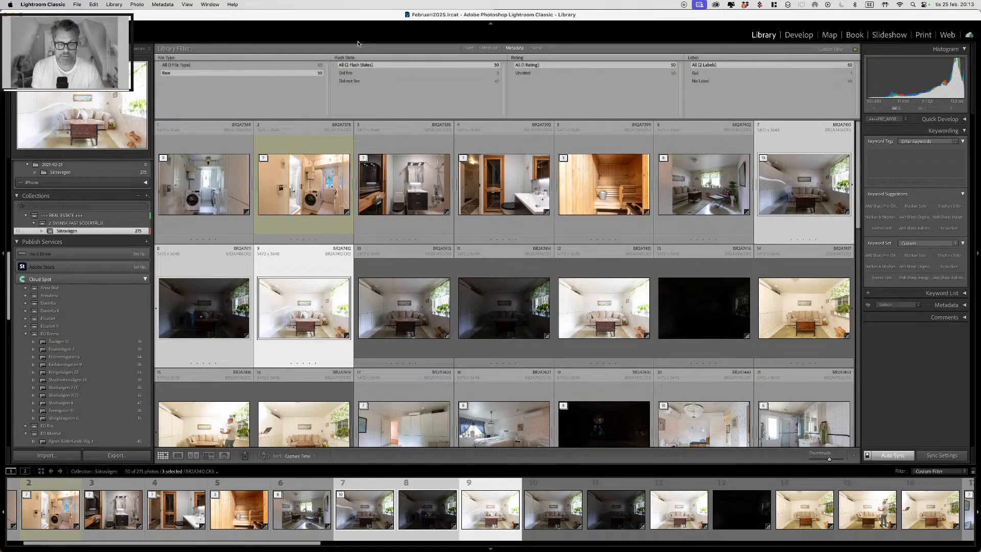
pyautogui.press('Delete')
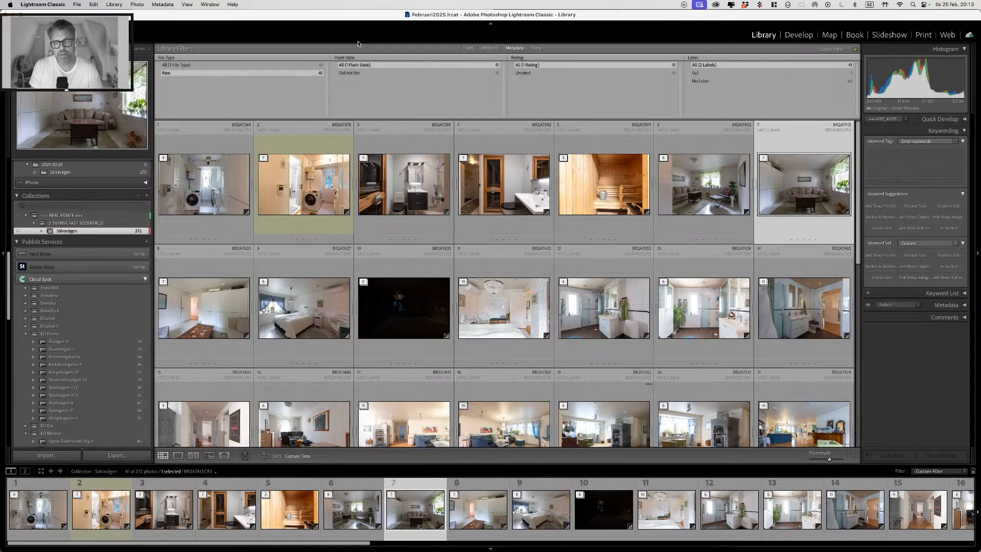
# Step: Review the following stack covers in Loupe view, giving the yellow label to the bedroom photo with the white door and the bathroom photo BR2A7459
pyautogui.press('e')
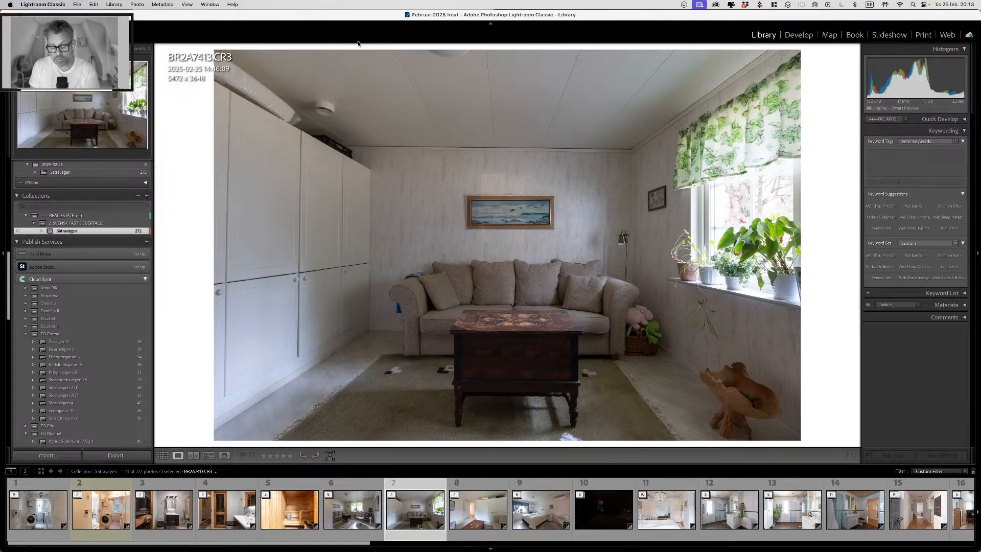
pyautogui.press('Right')
pyautogui.press('Right')
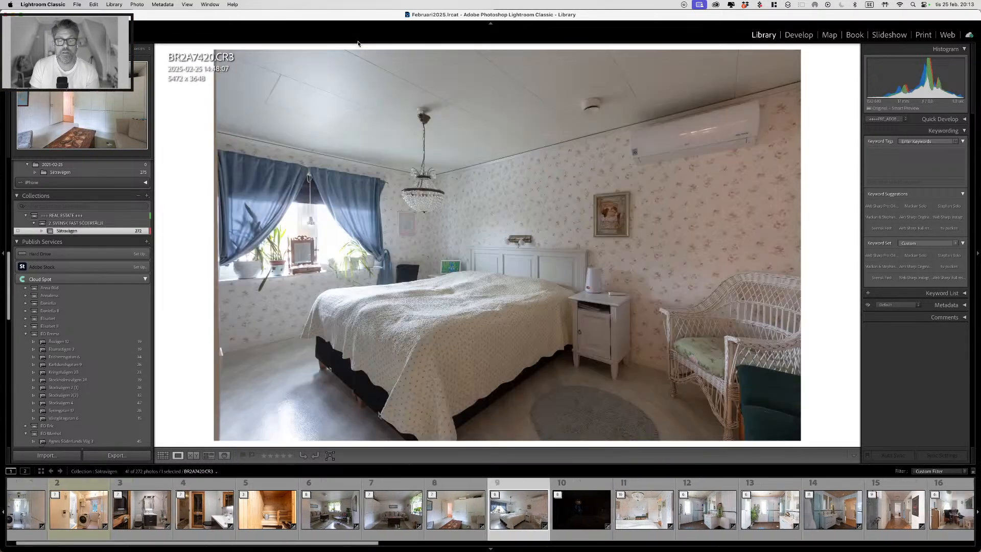
pyautogui.press('Right')
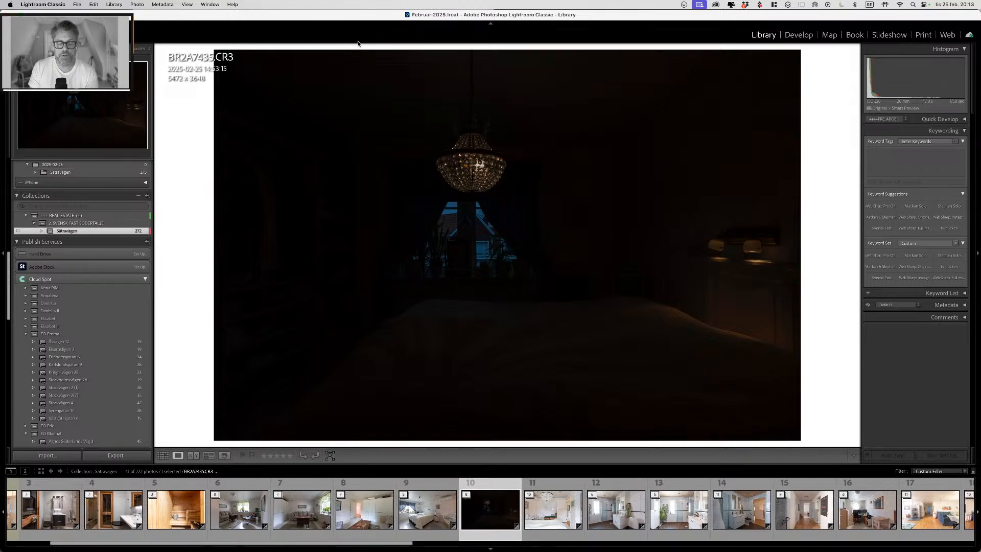
pyautogui.press('Right')
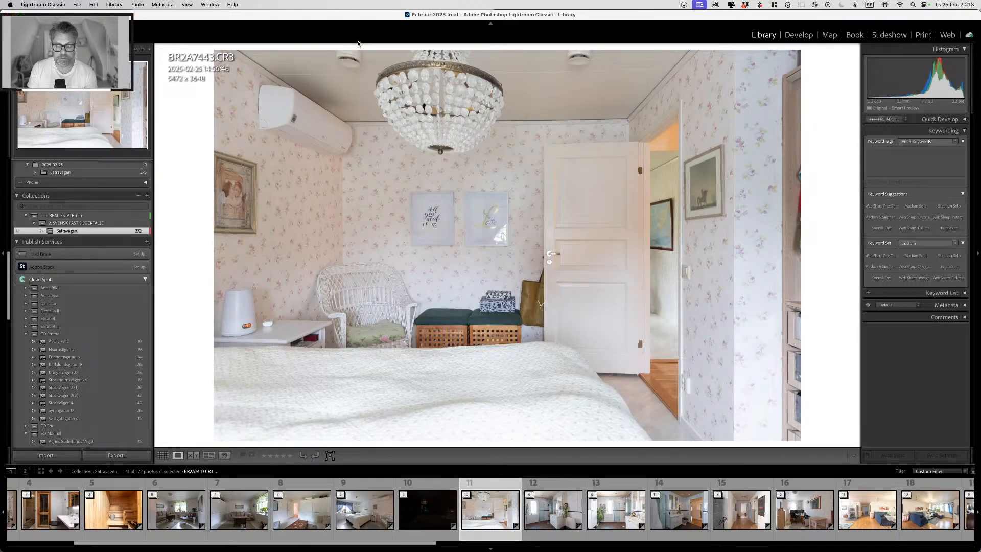
pyautogui.hotkey('shift', '8')
pyautogui.press('Right')
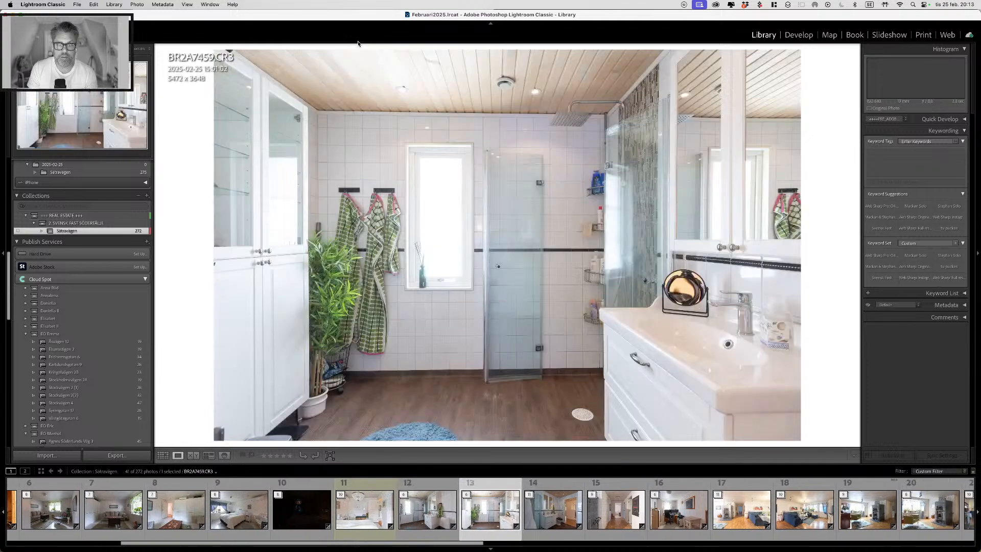
pyautogui.hotkey('shift', '8')
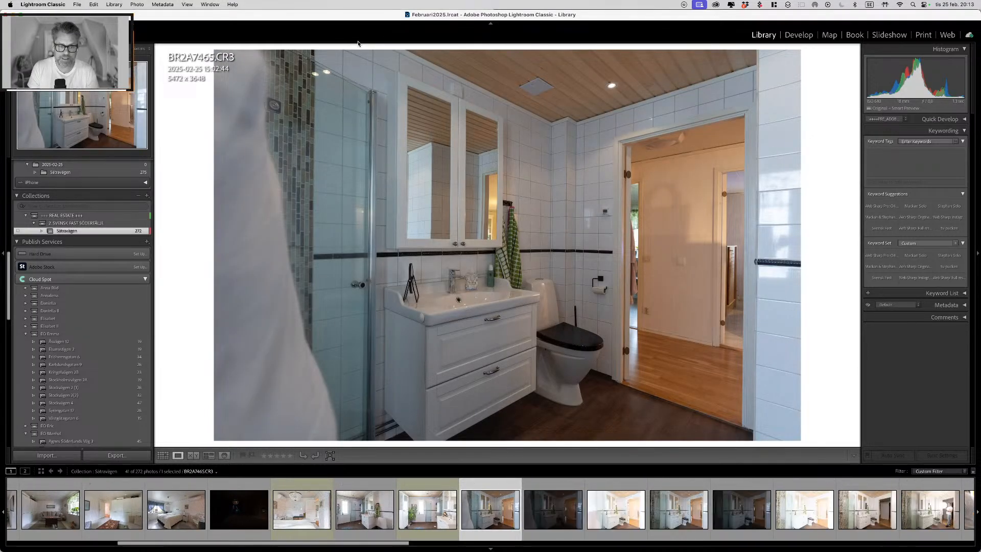
# Step: Remove the first three exposures, starting with the blurred-foreground photo BR2A7465, from the expanded bathroom stack
pyautogui.hotkey('shift', 'Right')
pyautogui.hotkey('shift', 'Right')
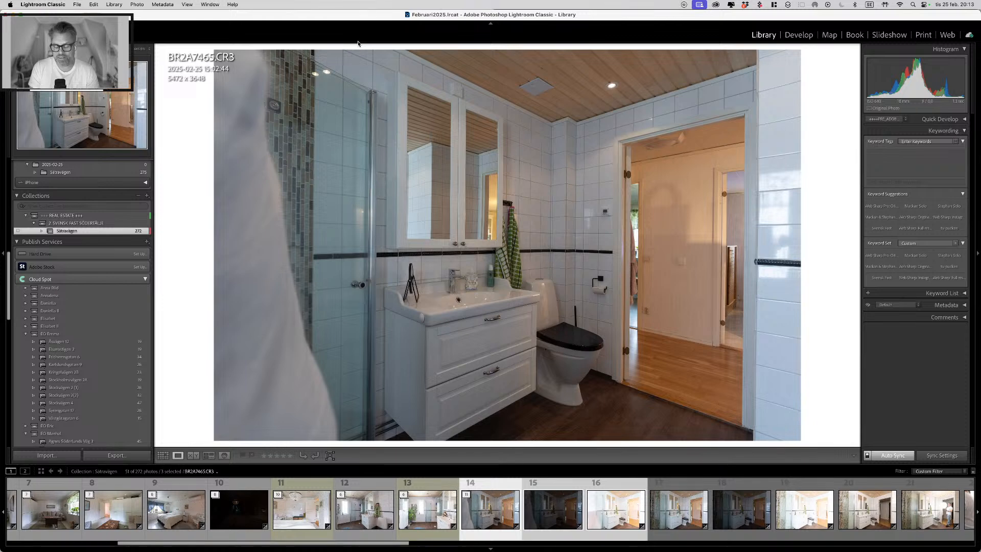
pyautogui.press('Delete')
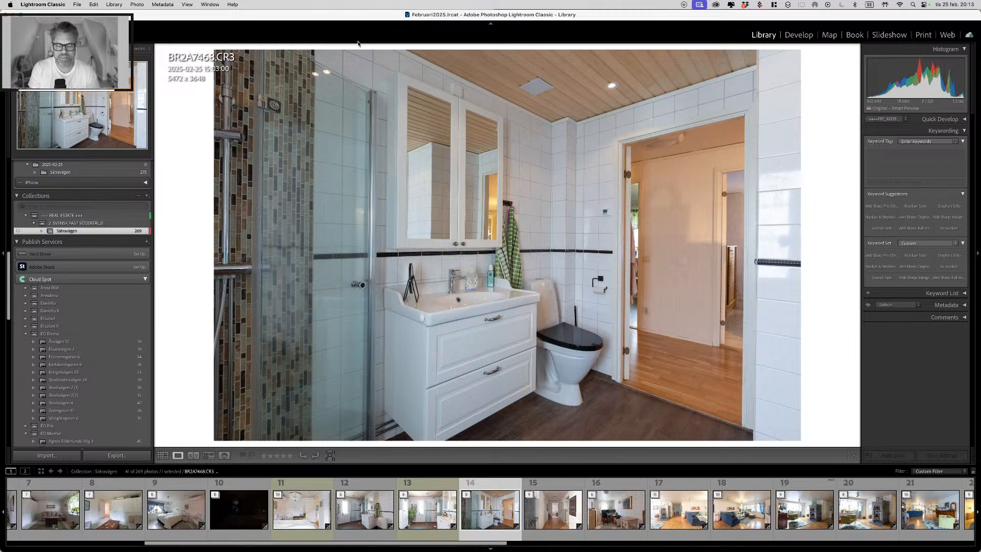
# Step: Review the hallway, office and living room covers, and give the yellow label to the living room photo BR2A7491 with the stove and hallway
pyautogui.press('Right')
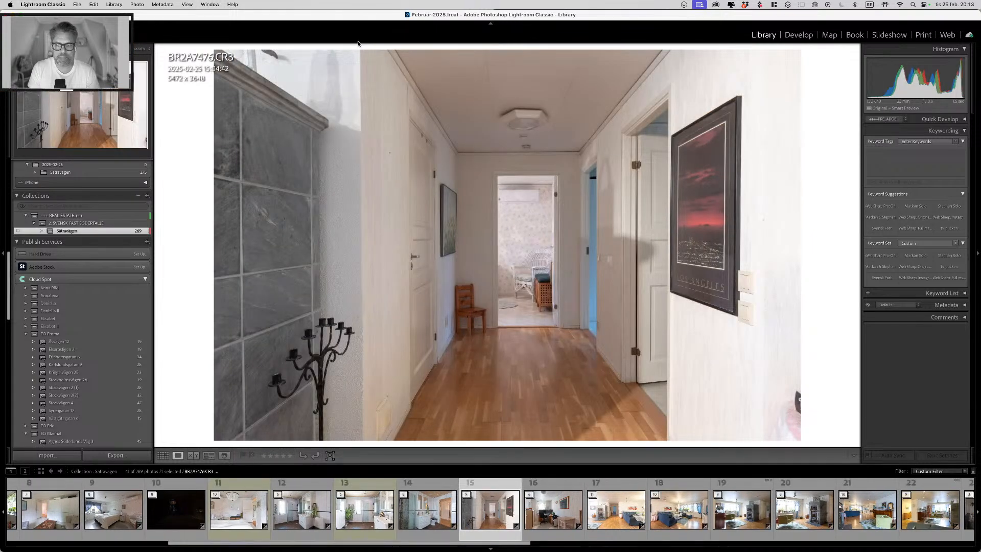
pyautogui.press('Right')
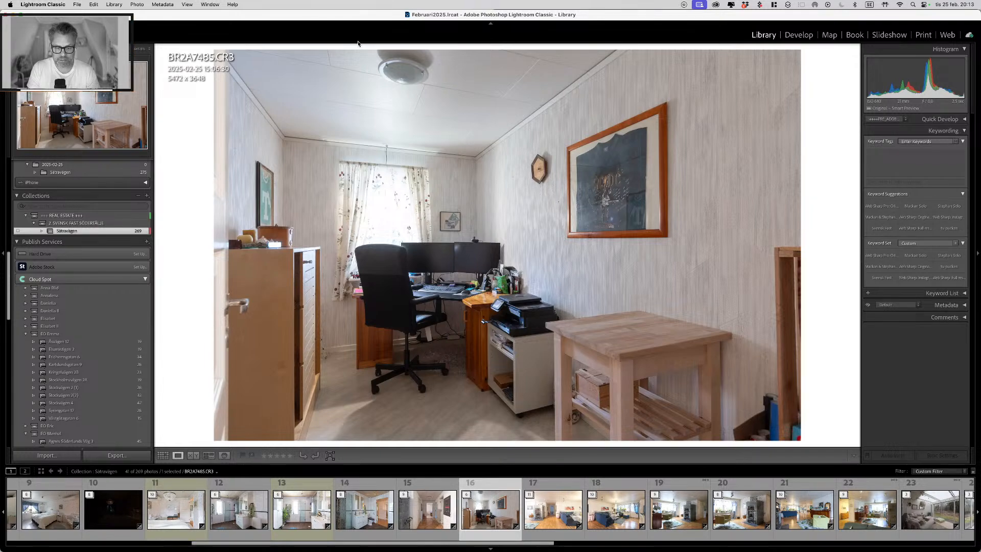
pyautogui.press('Right')
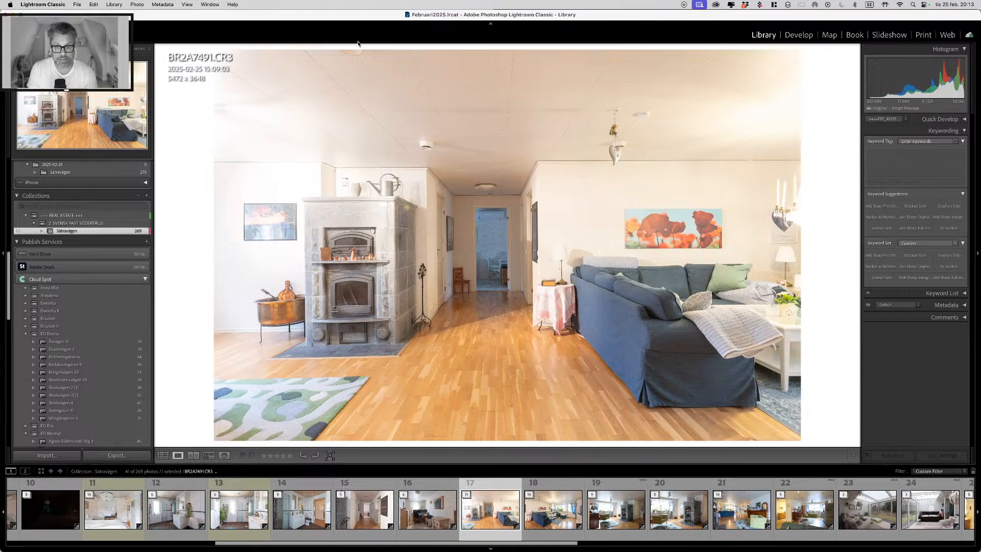
pyautogui.press('Left')
pyautogui.press('Right')
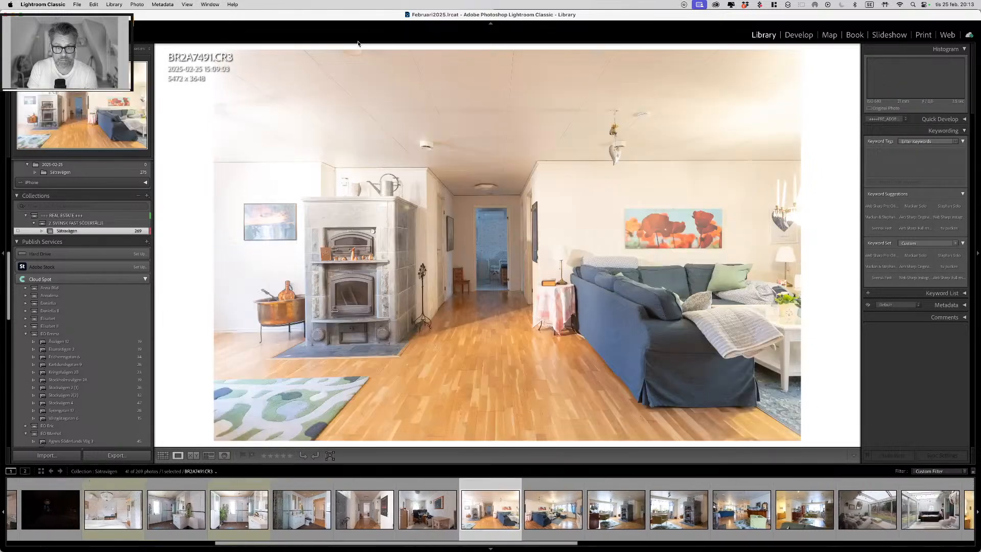
pyautogui.press('Right')
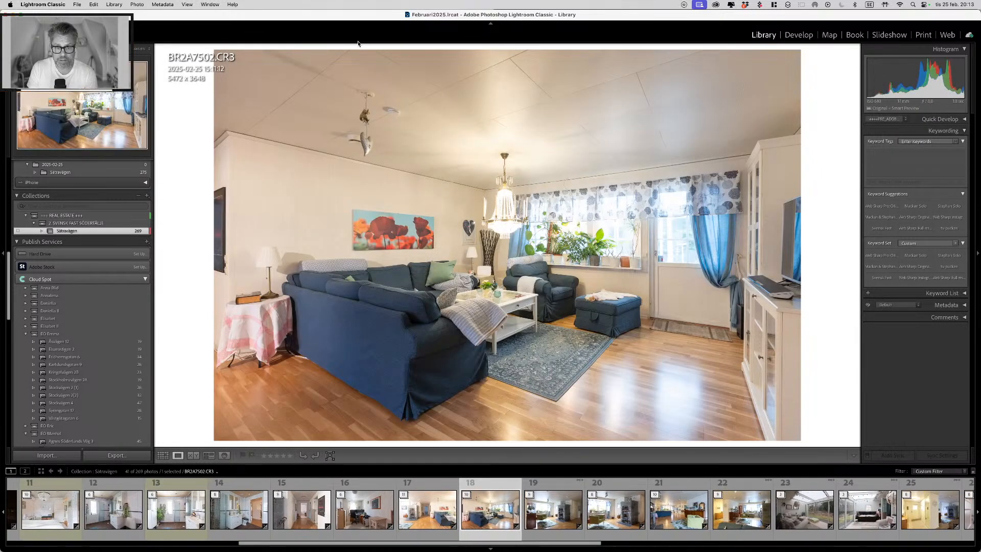
pyautogui.press('Right')
pyautogui.press('Left')
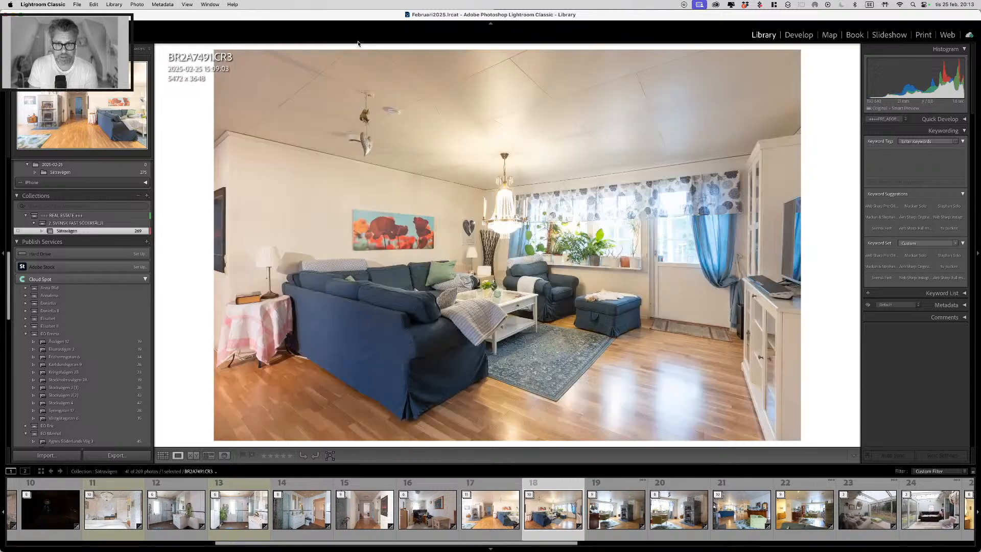
pyautogui.press('Left')
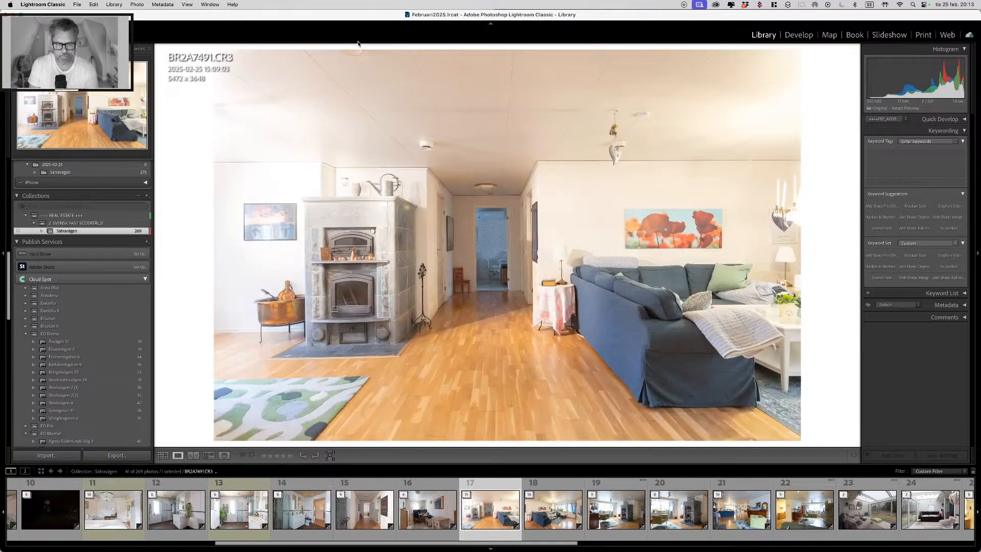
pyautogui.press('7')
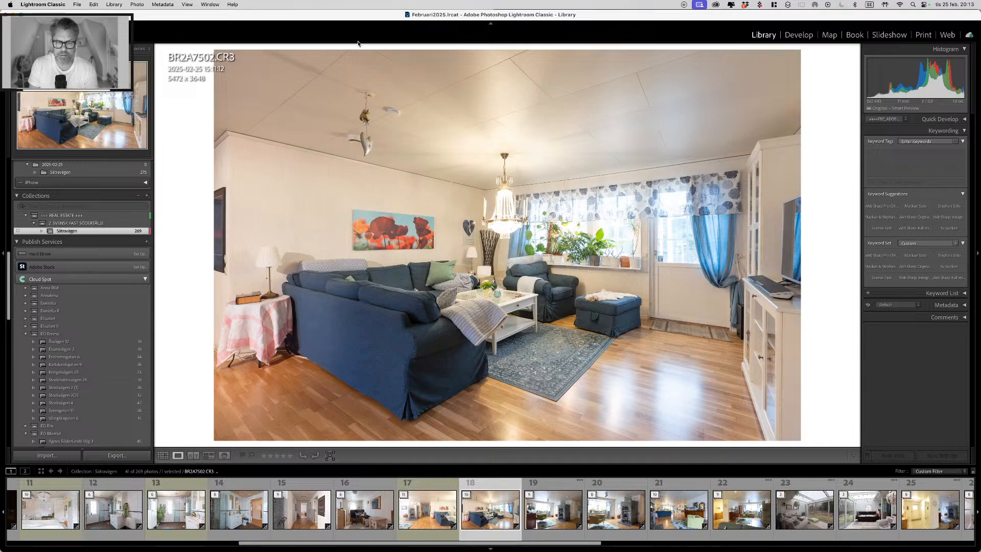
# Step: Review the stack covers from the blue sofa photo through the living room, conservatory, green bedroom and kitchen to the portrait photo of the stove
pyautogui.press('Right')
pyautogui.press('Right')
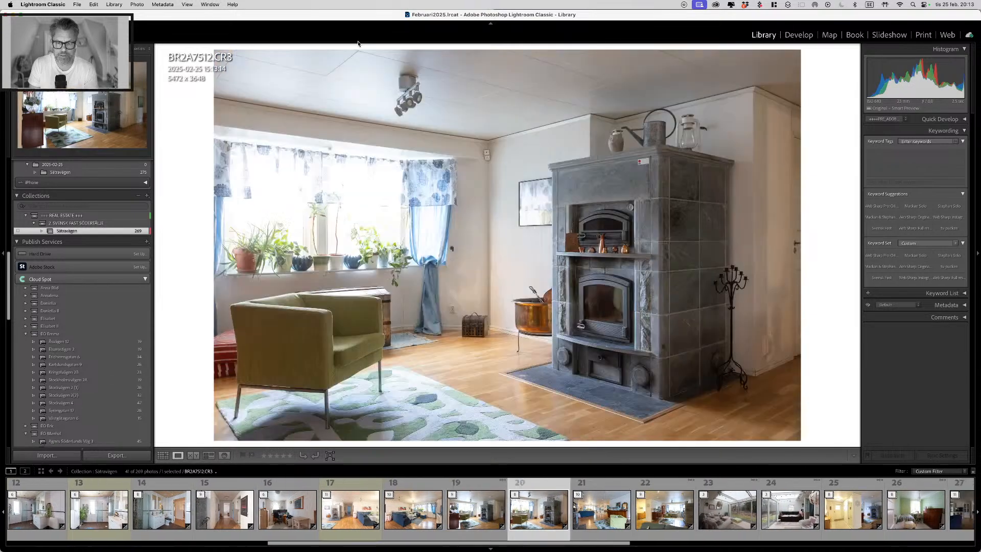
pyautogui.press('Right')
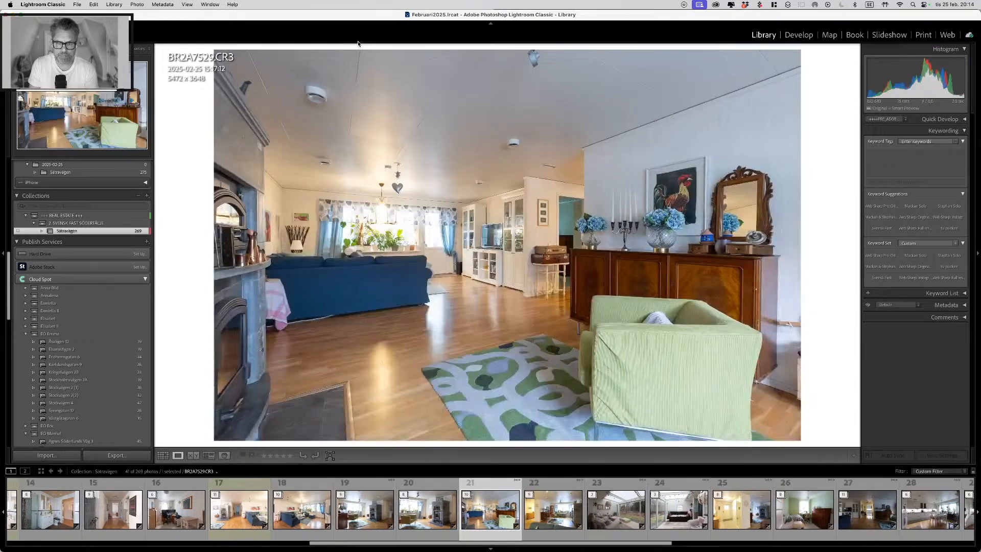
pyautogui.press('Right')
pyautogui.press('Right')
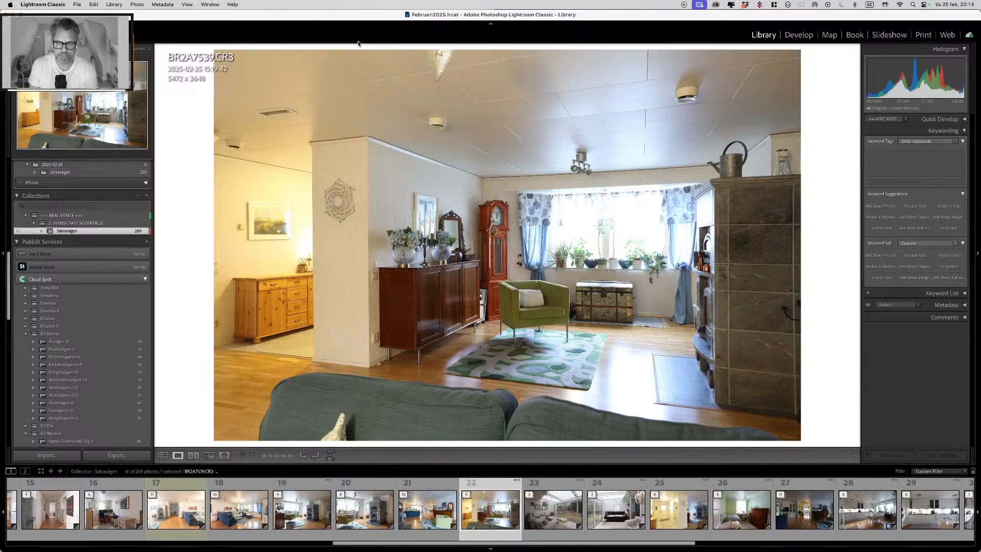
pyautogui.press('Right')
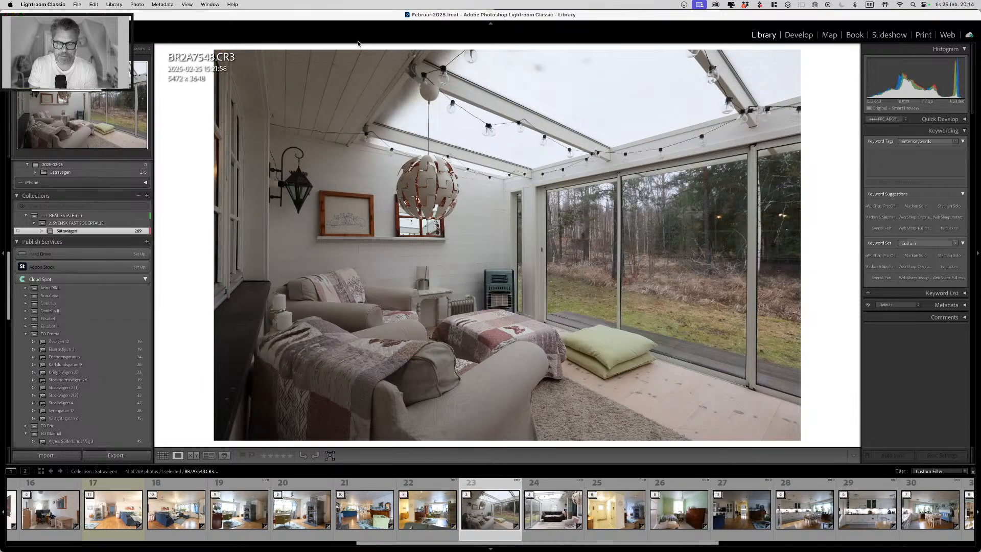
pyautogui.press('Right')
pyautogui.press('Right')
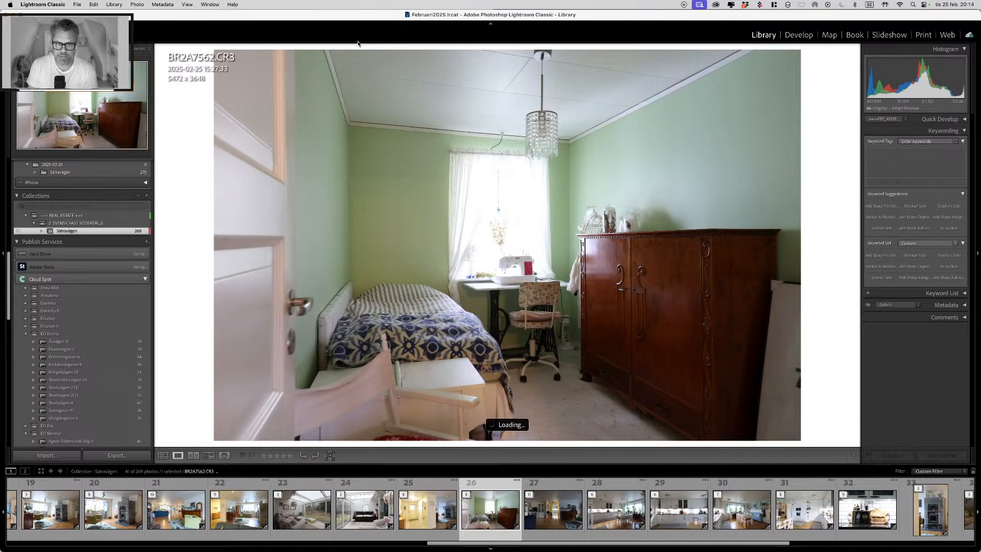
pyautogui.press('Right')
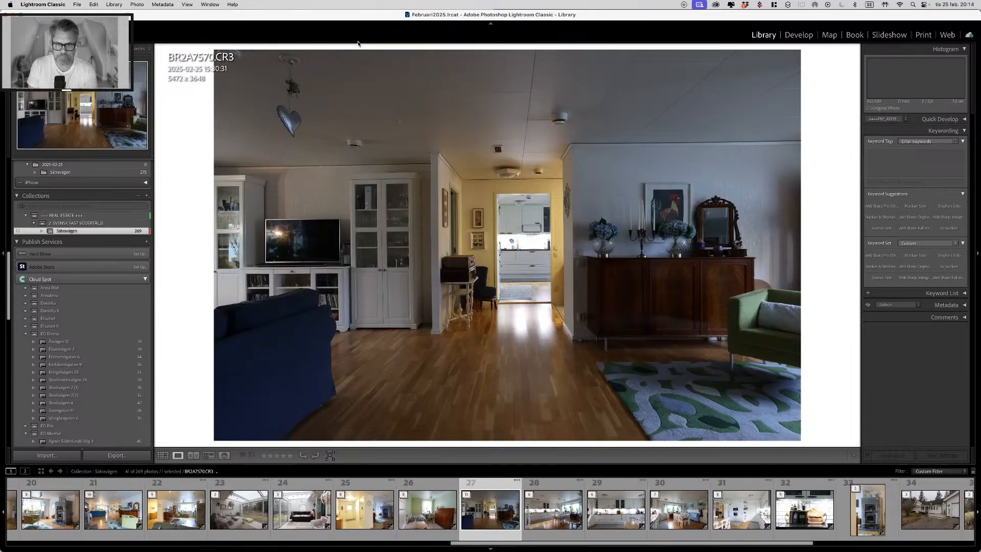
pyautogui.press('Right')
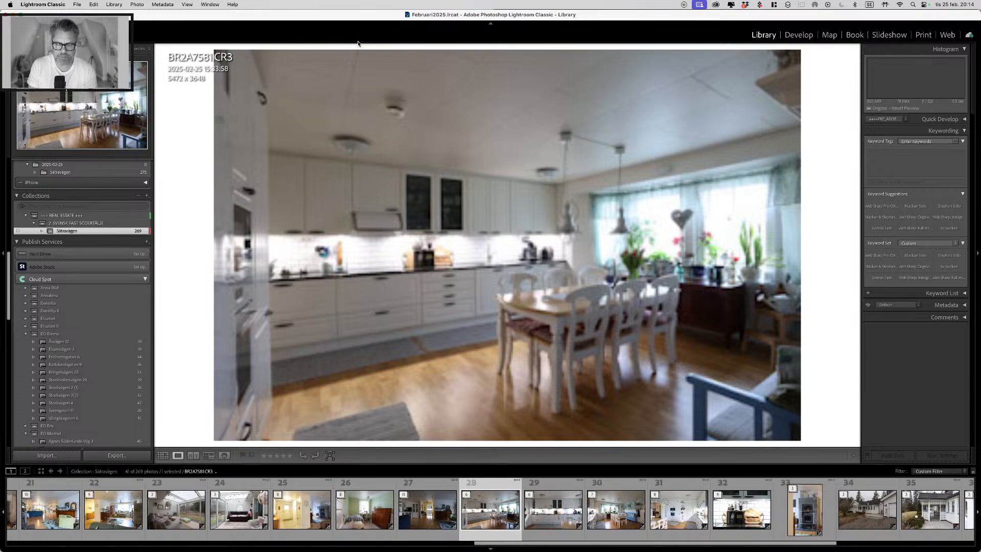
pyautogui.press('Right')
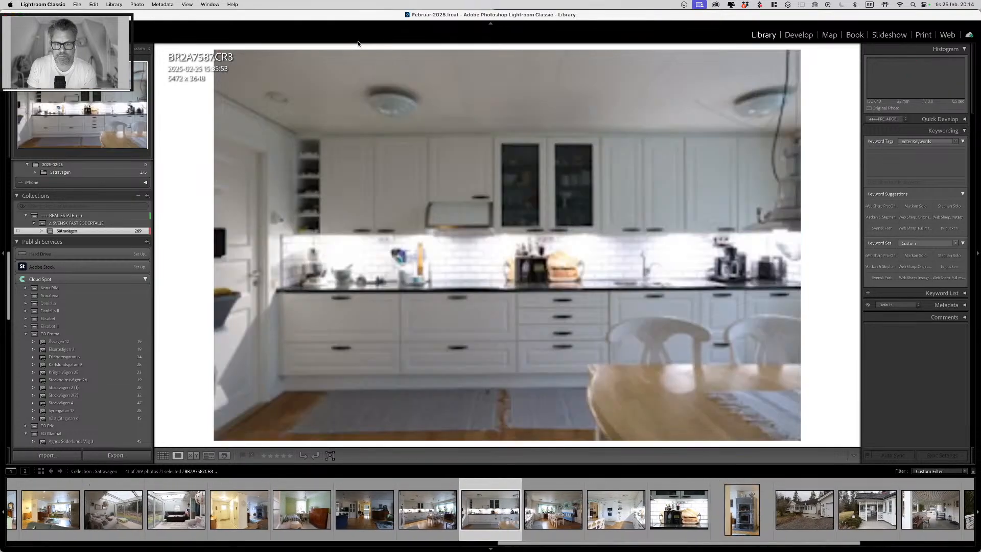
pyautogui.press('Right')
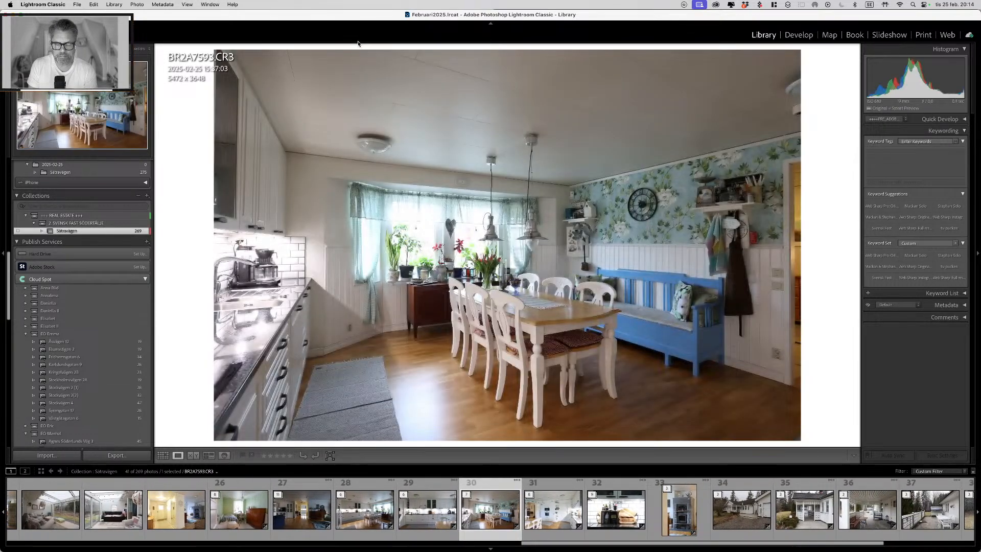
pyautogui.press('Right')
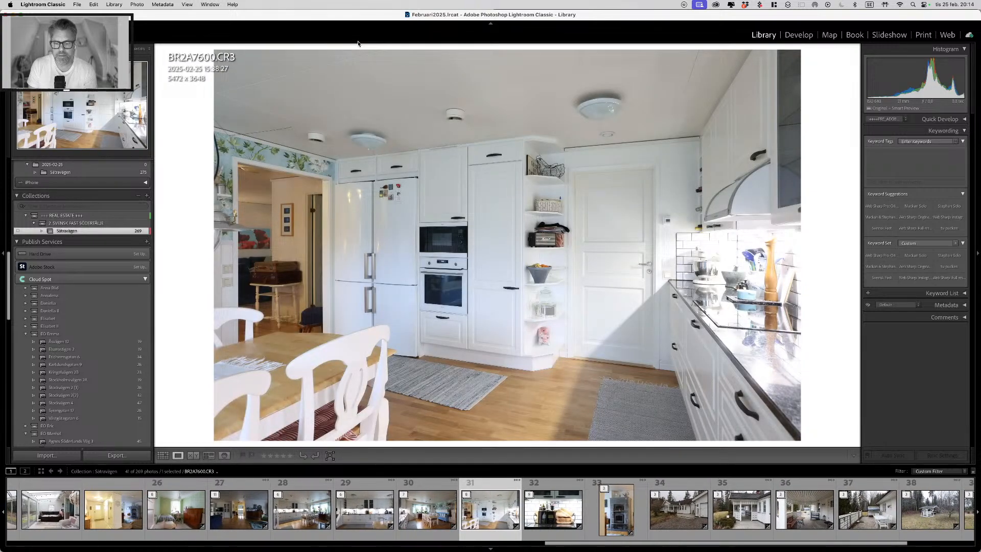
pyautogui.press('Right')
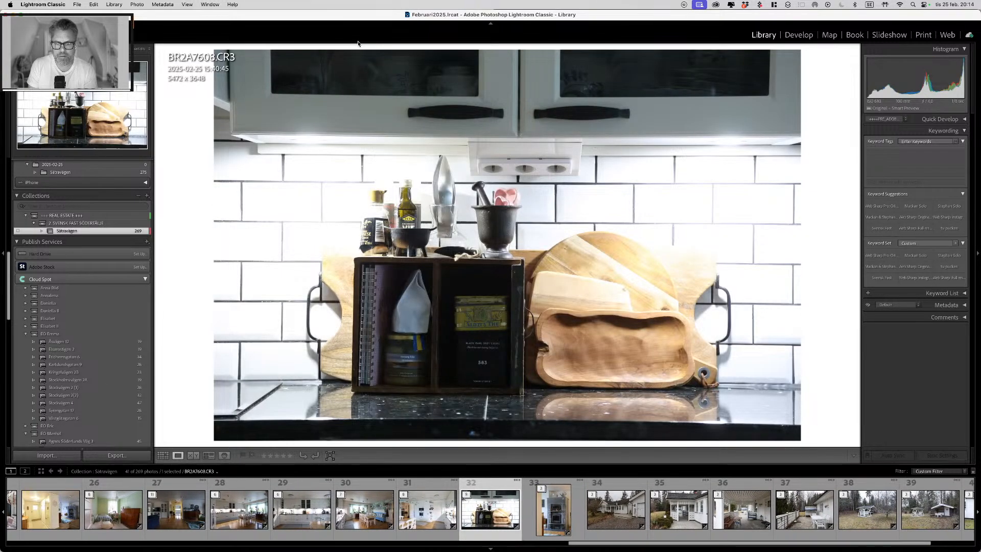
pyautogui.press('Right')
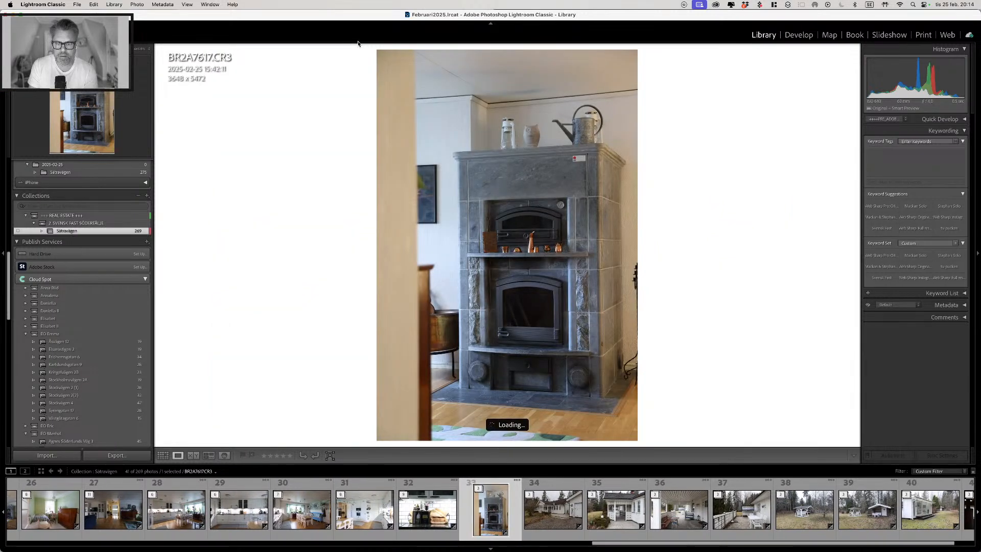
# Step: Review the exterior stack covers from the house driveway to the terrace, and return to the kitchen cutting-board cover BR2A7608
pyautogui.press('Right')
pyautogui.press('Right')
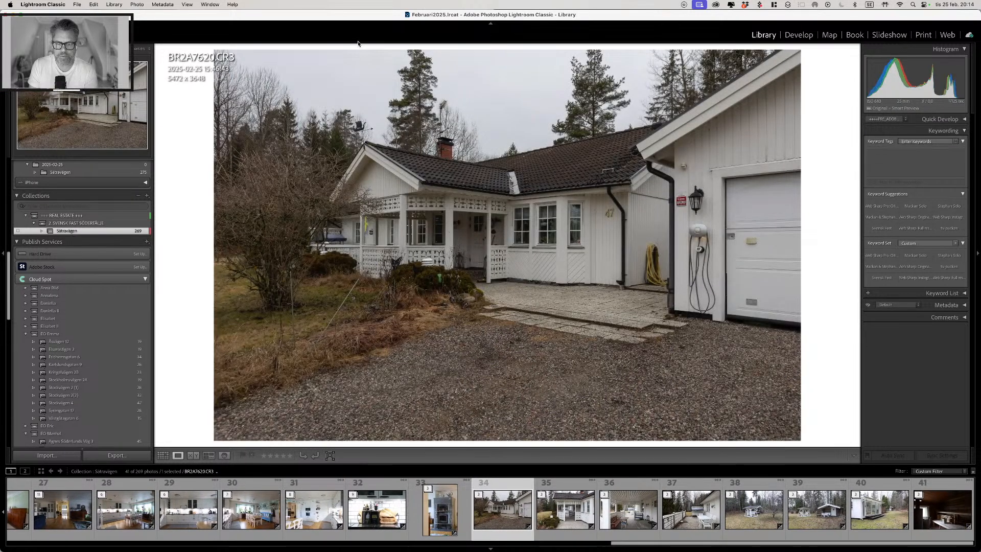
pyautogui.press('Right')
pyautogui.press('Right')
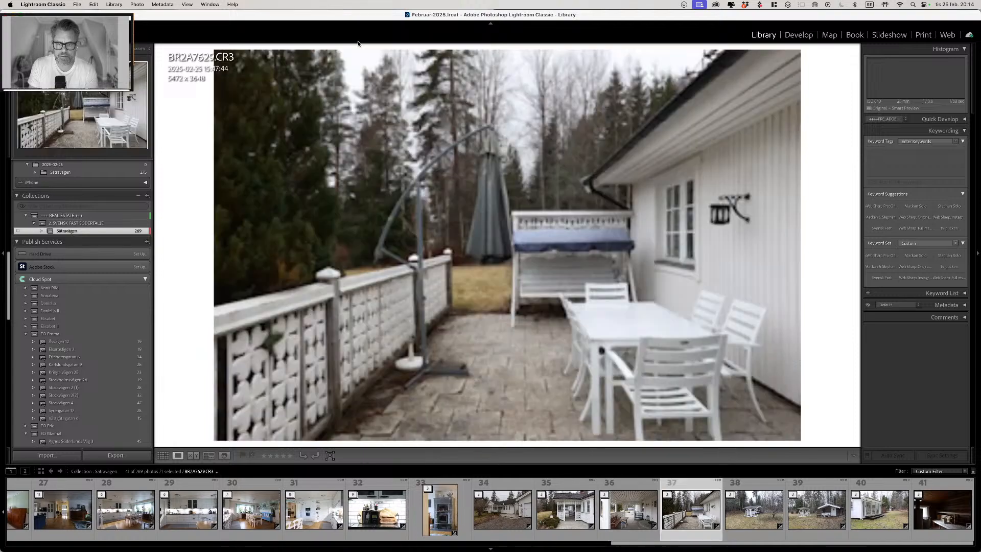
pyautogui.press('Left')
pyautogui.press('Left')
pyautogui.press('Left')
pyautogui.press('Left')
pyautogui.press('Left')
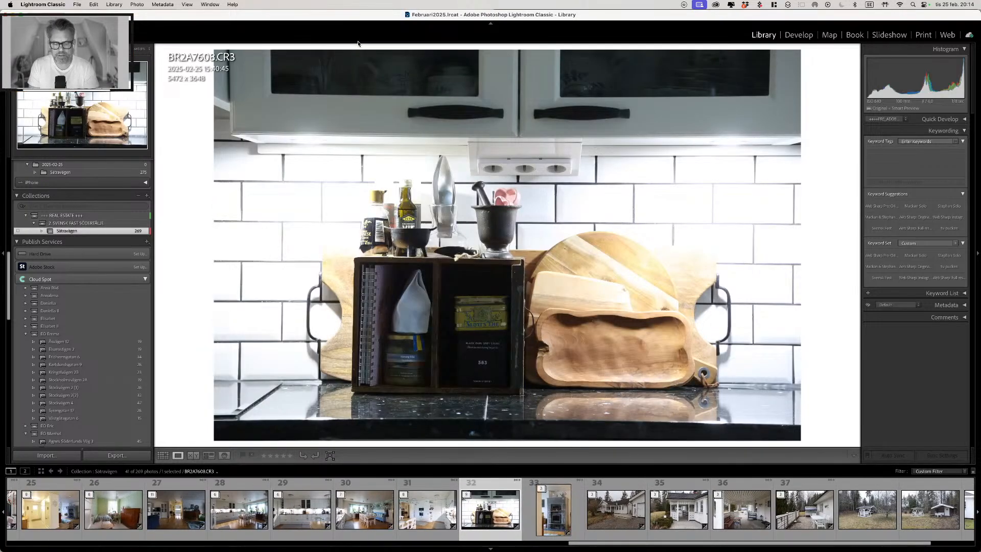
# Step: Unstack the kitchen detail stack and group the three cutting-board exposures starting with BR2A7608 into their own stack
pyautogui.press('shift+super+g')
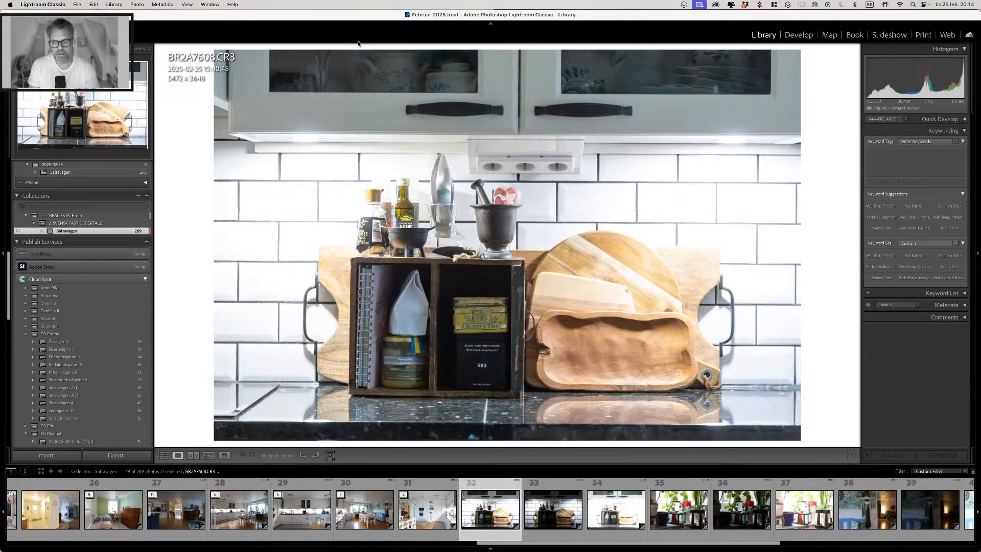
pyautogui.hotkey('shift', 'Right')
pyautogui.hotkey('shift', 'Right')
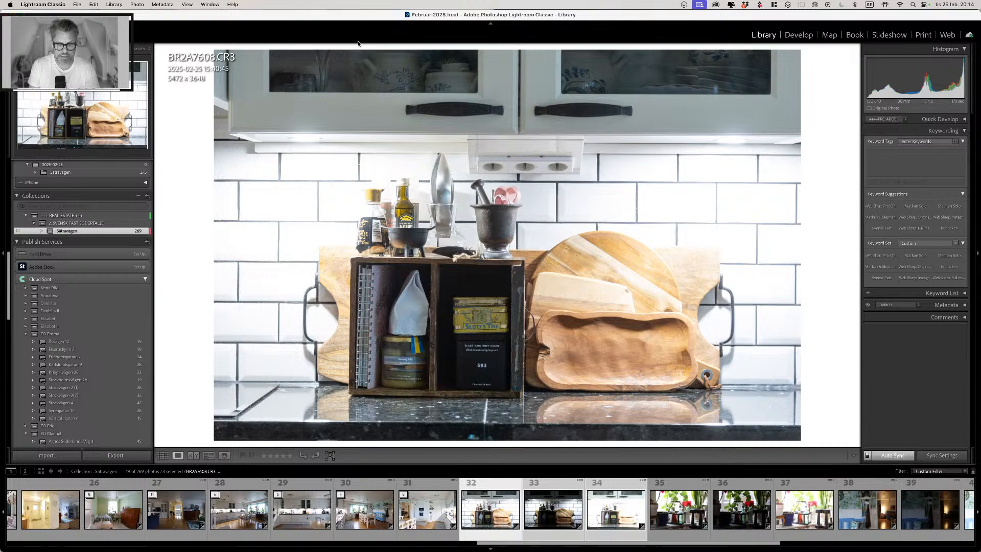
pyautogui.press('super+g')
# Step: Group the three window plant exposures from BR2A7611 and the three blue bench exposures from BR2A7614 into separate stacks
pyautogui.press('Right')
pyautogui.hotkey('shift', 'Right')
pyautogui.hotkey('shift', 'Right')
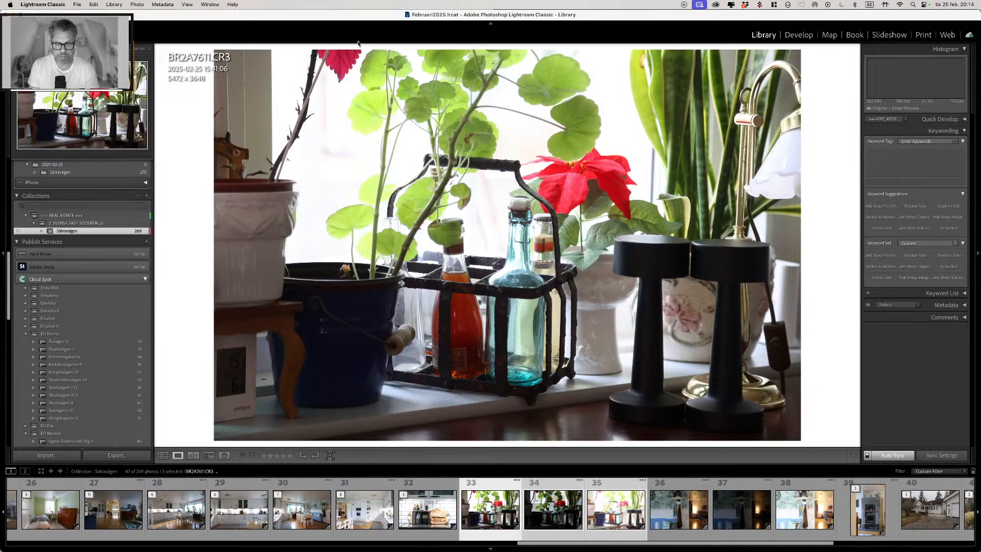
pyautogui.press('super+g')
pyautogui.press('Right')
pyautogui.hotkey('shift', 'Right')
pyautogui.hotkey('shift', 'Right')
pyautogui.press('super+g')
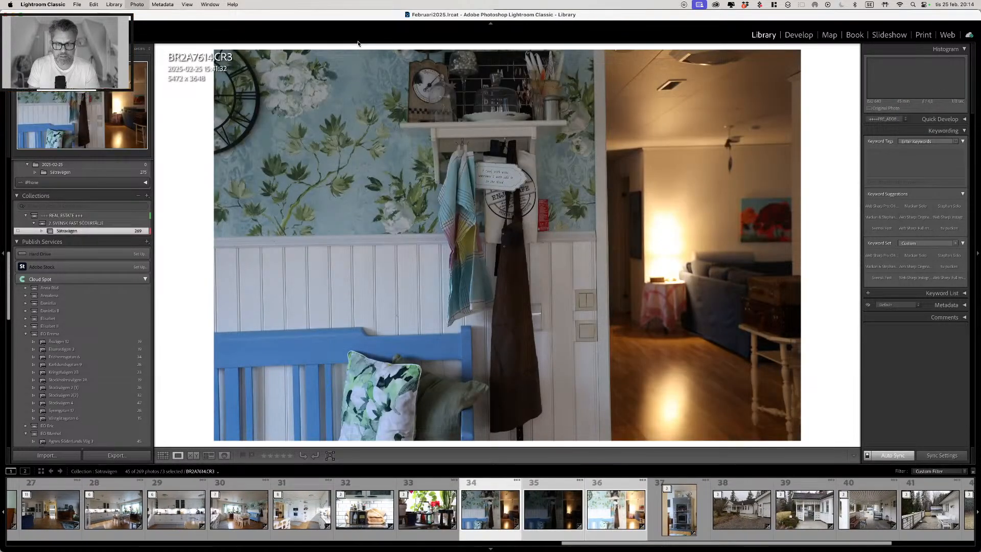
# Step: Give the green label to the kitchen detail covers BR2A7608, BR2A7611 and BR2A7614 and to the portrait photo of the stove
pyautogui.press('Left')
pyautogui.press('Left')
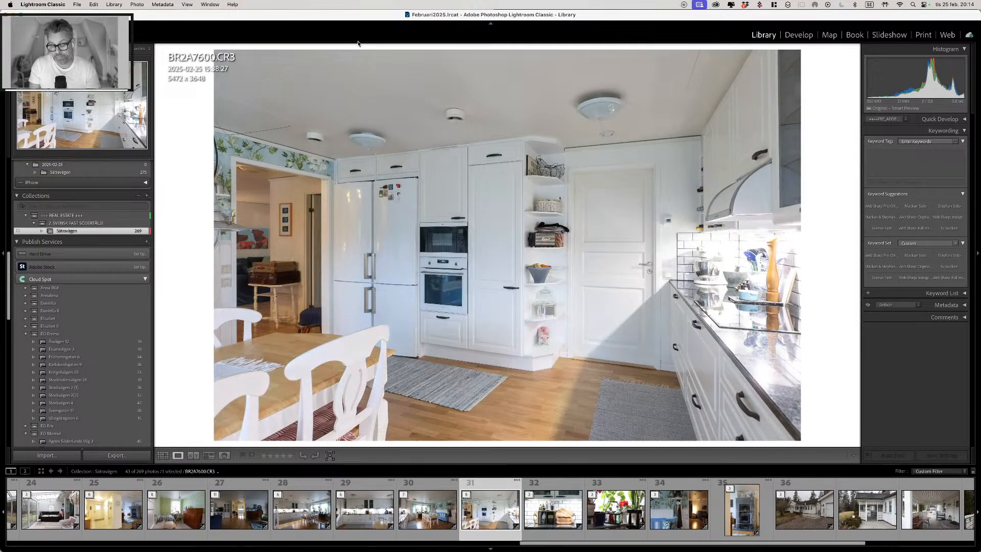
pyautogui.press('Right')
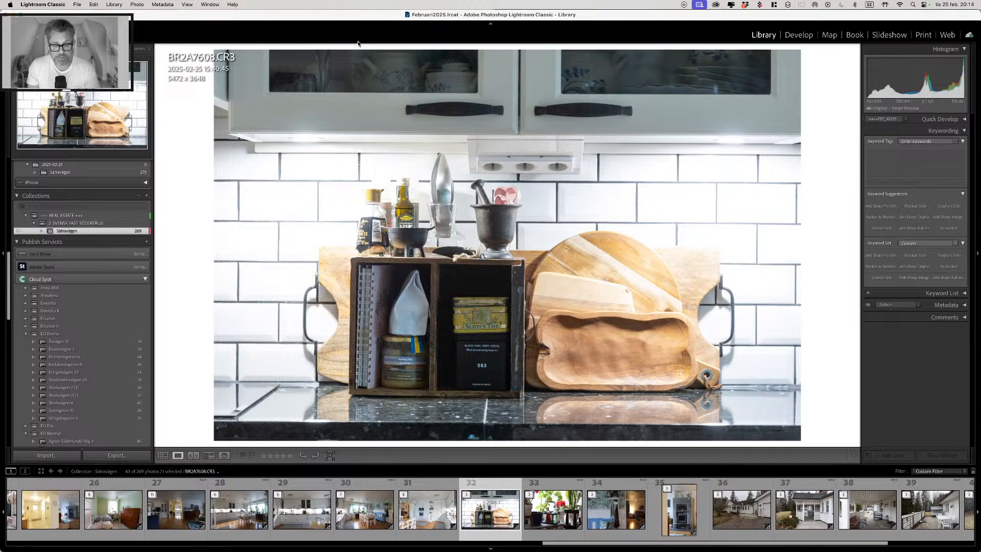
pyautogui.press('8')
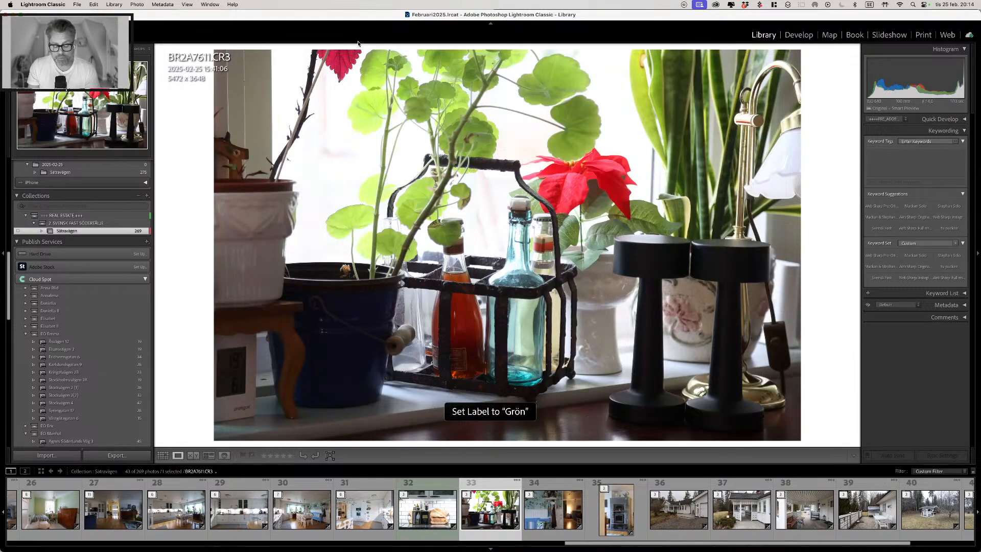
pyautogui.press('8')
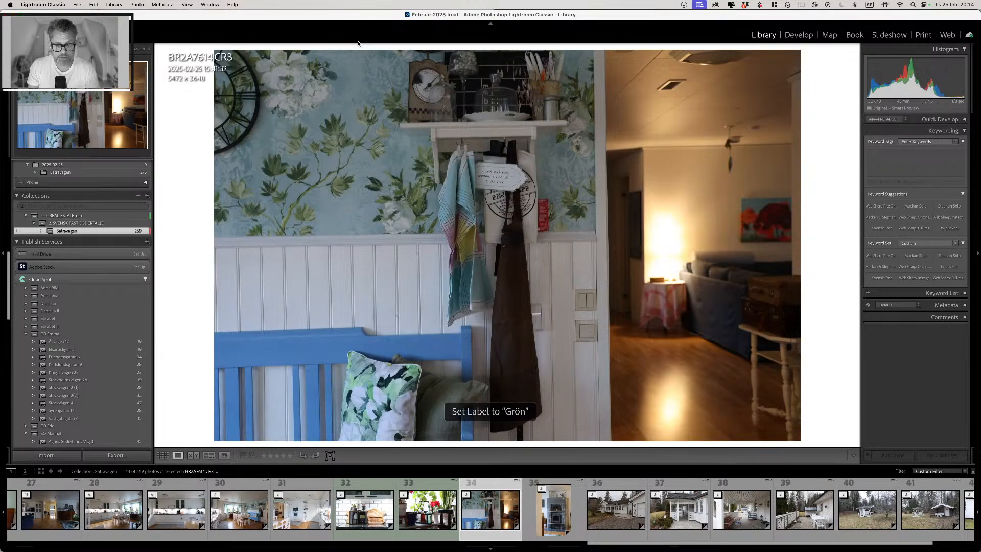
pyautogui.press('8')
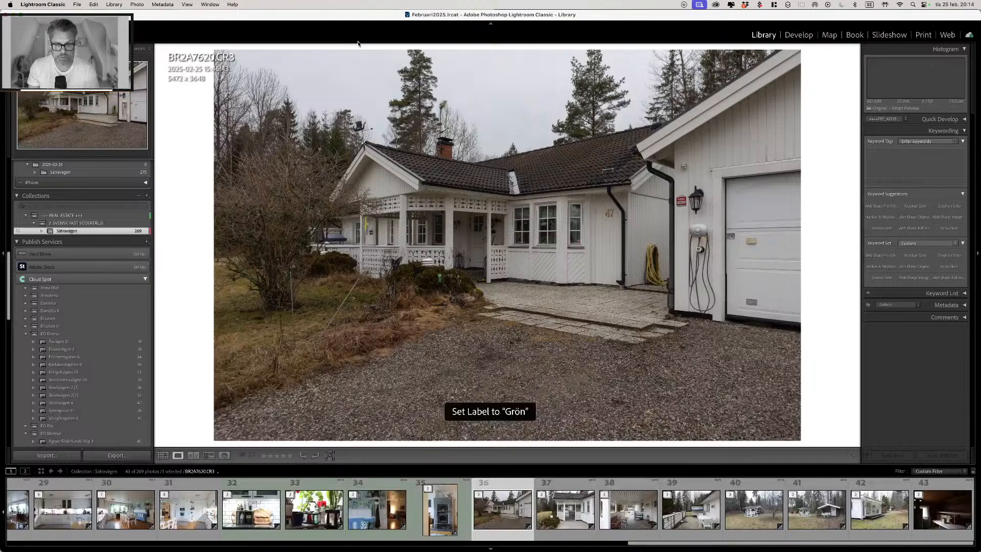
# Step: Give the green label to the remaining covers from the house exterior BR2A7620 through the dark log sauna BR2A7641
pyautogui.press('8')
pyautogui.press('8')
pyautogui.press('8')
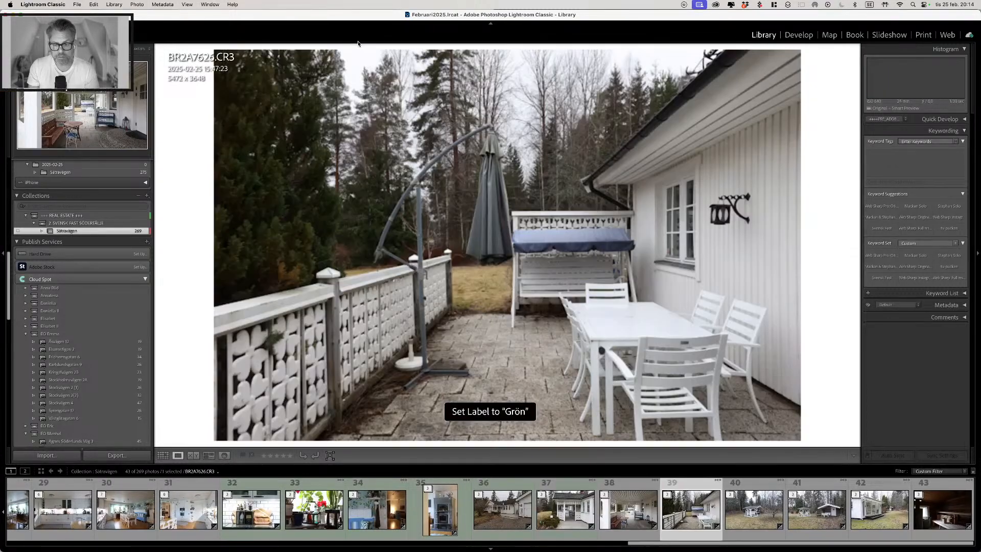
pyautogui.press('8')
pyautogui.press('8')
pyautogui.press('8')
pyautogui.press('8')
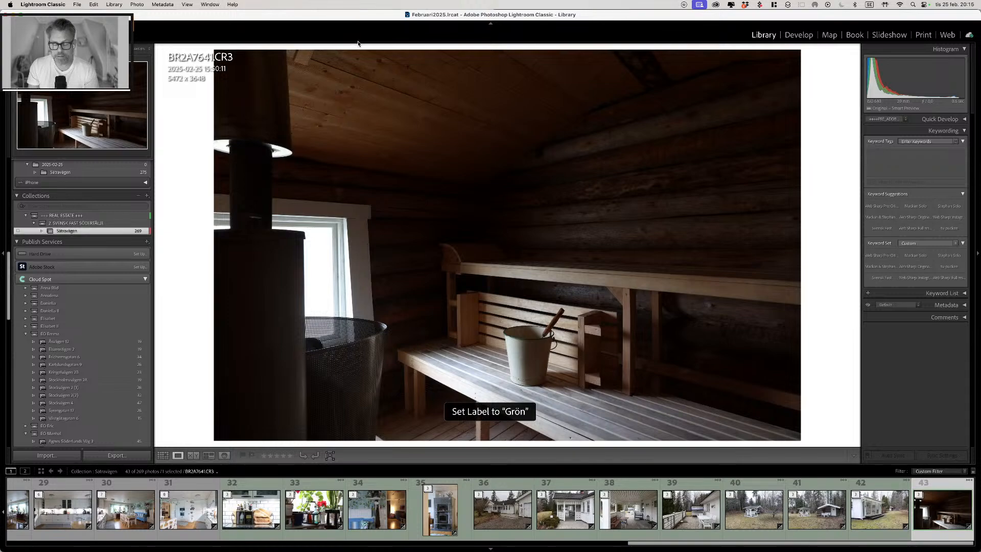
# Step: Switch to Grid view and give the green label to the light wood sauna photo BR2A7399
pyautogui.press('g')
pyautogui.press('Left')
pyautogui.press('Up')
pyautogui.press('Up')
pyautogui.press('Up')
pyautogui.press('Up')
pyautogui.press('Up')
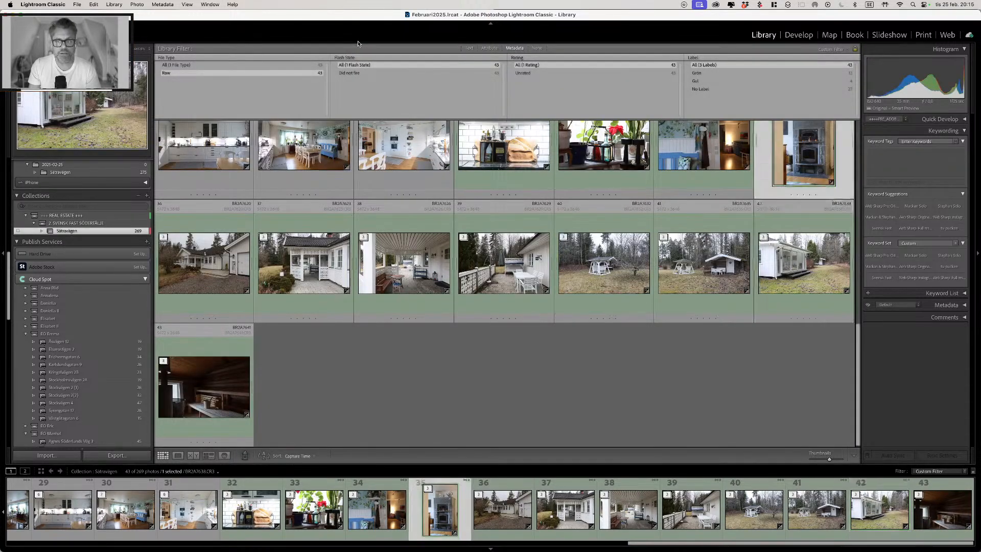
pyautogui.press('Left')
pyautogui.press('Left')
pyautogui.press('Left')
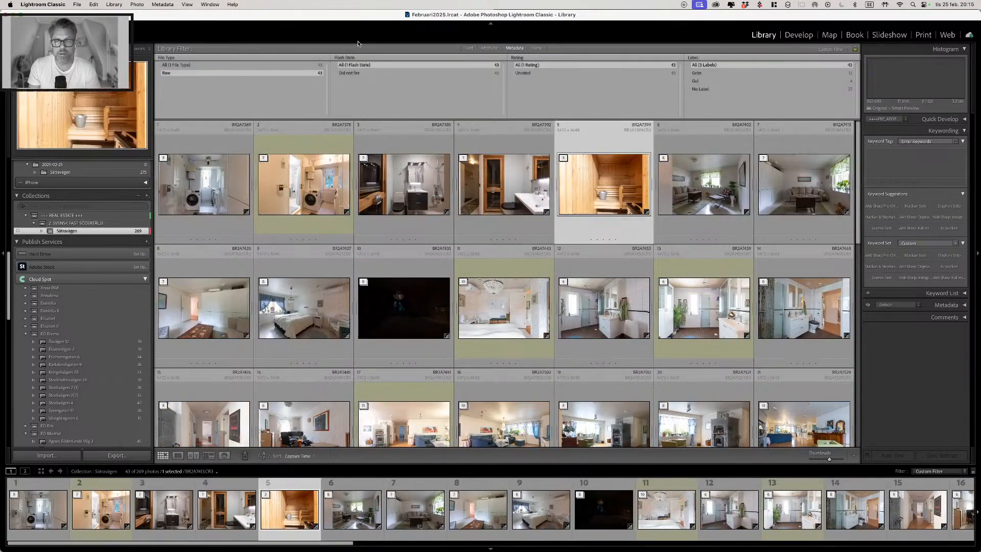
pyautogui.press('Right')
pyautogui.press('8')
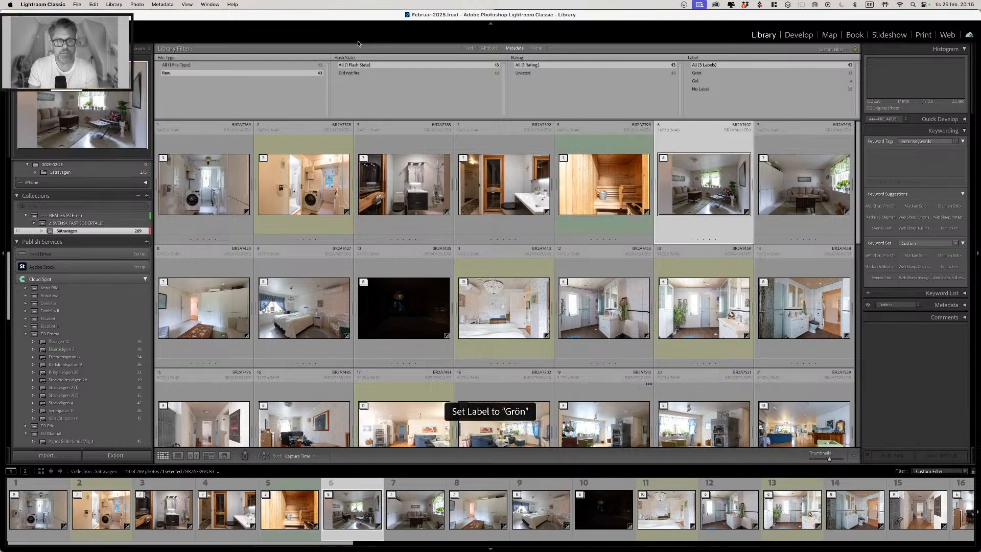
# Step: Check the labels of the stack covers through the grid down to the kitchen photos, and return to the first laundry room cover
pyautogui.press('Right')
pyautogui.press('Right')
pyautogui.press('Right')
pyautogui.press('Right')
pyautogui.press('Right')
pyautogui.press('Right')
pyautogui.press('Right')
pyautogui.press('Right')
pyautogui.press('Right')
pyautogui.press('Right')
pyautogui.press('Right')
pyautogui.press('Right')
pyautogui.press('Right')
pyautogui.press('Right')
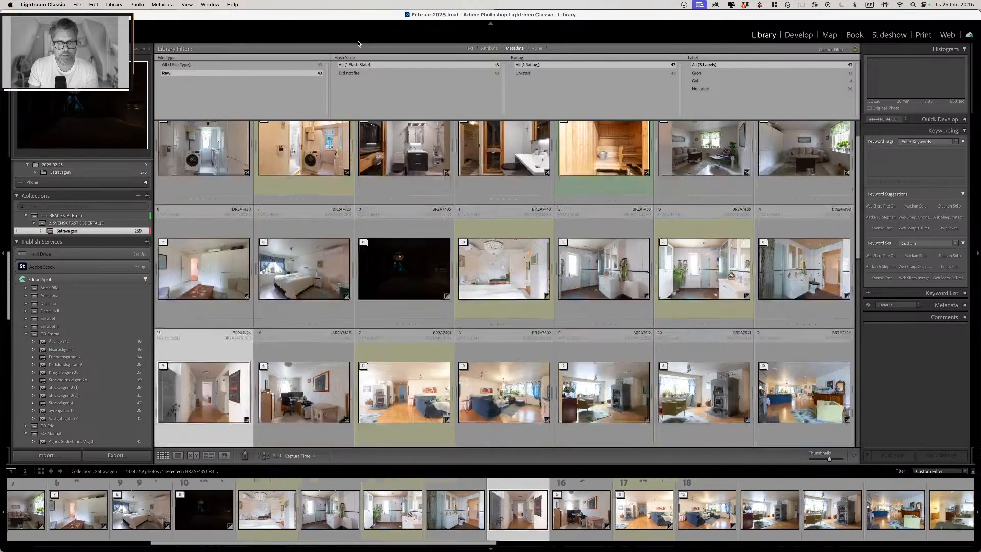
pyautogui.press('Right')
pyautogui.press('Right')
pyautogui.press('Right')
pyautogui.press('Right')
pyautogui.press('Right')
pyautogui.press('Right')
pyautogui.press('Right')
pyautogui.press('Right')
pyautogui.press('Right')
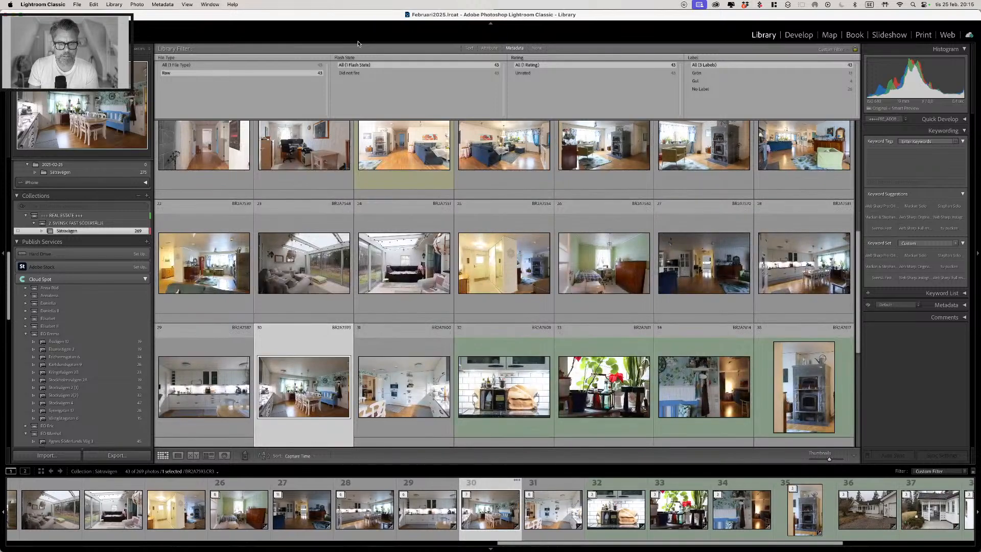
pyautogui.press('Right')
pyautogui.press('Right')
pyautogui.press('Right')
pyautogui.press('Up')
pyautogui.press('Up')
pyautogui.press('Up')
pyautogui.press('Up')
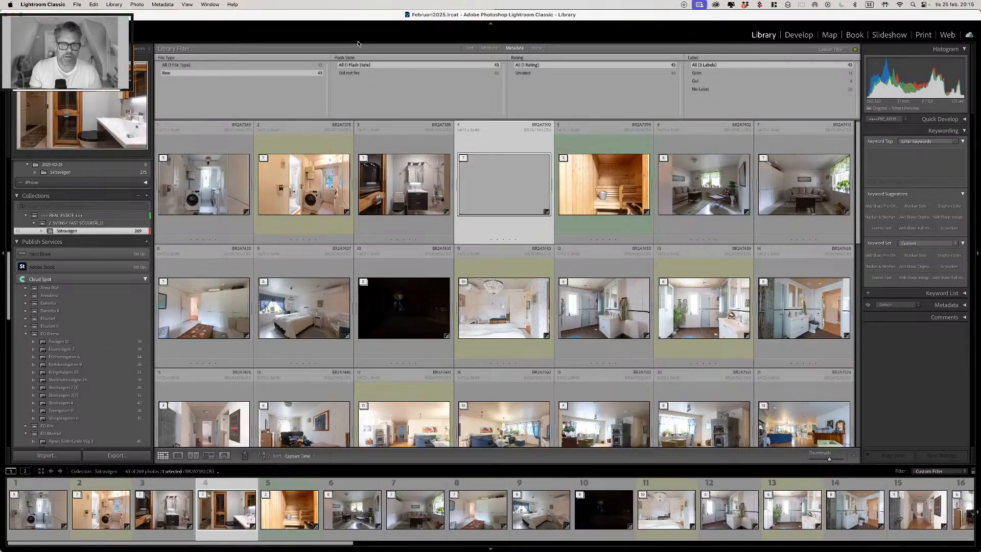
pyautogui.press('Left')
pyautogui.press('Left')
pyautogui.press('Left')
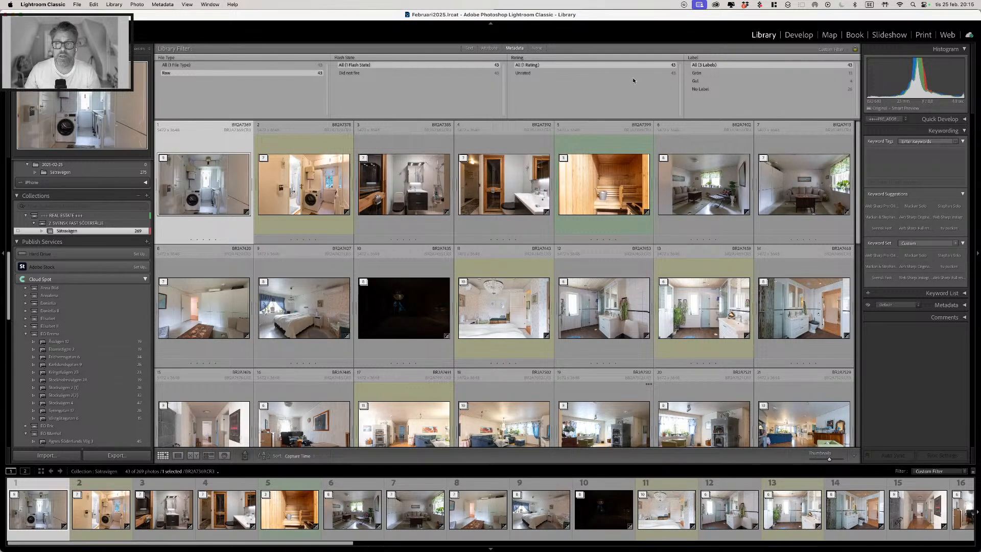
# Step: Filter the collection by the Grön label and the Gul label in turn, ending on only the No Label photos
pyautogui.click(699, 73)
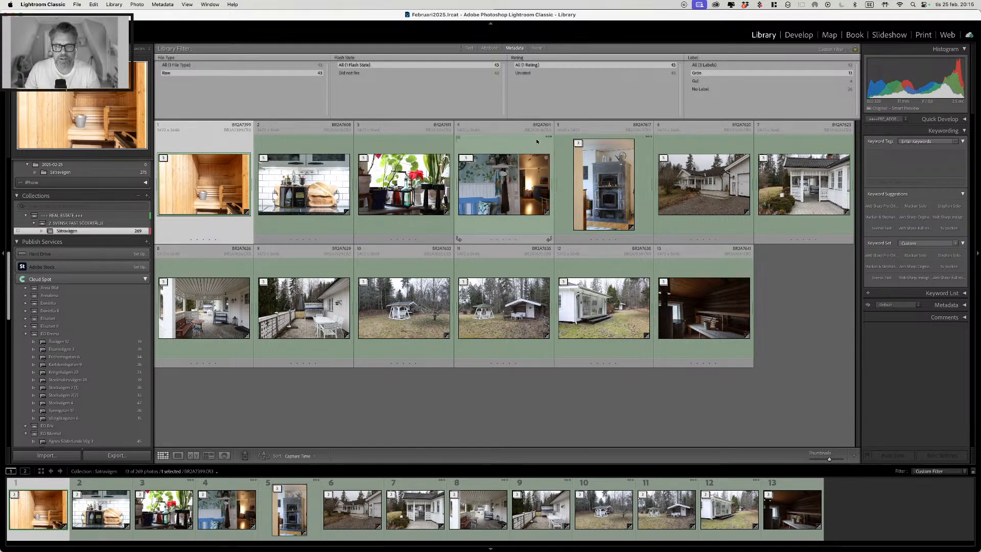
pyautogui.click(706, 80)
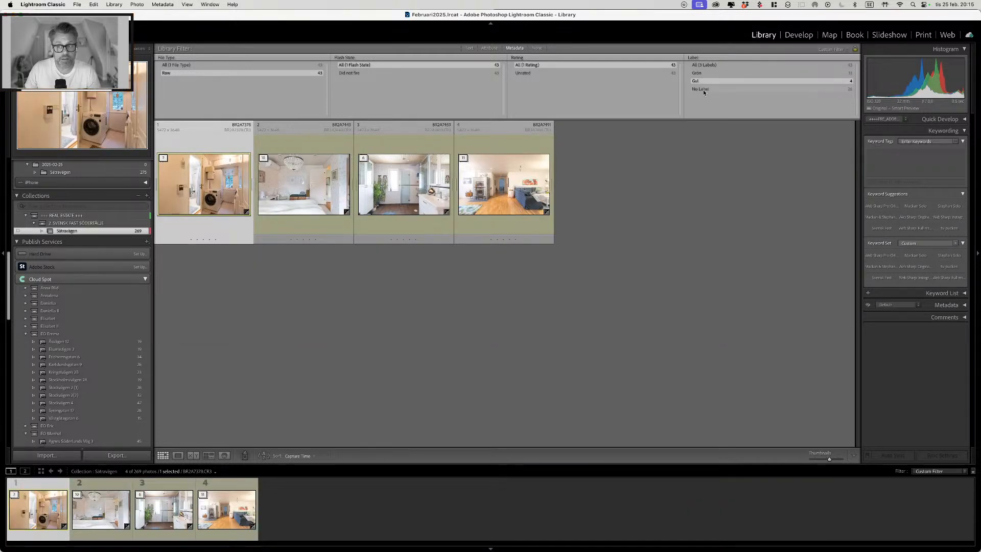
pyautogui.click(702, 90)
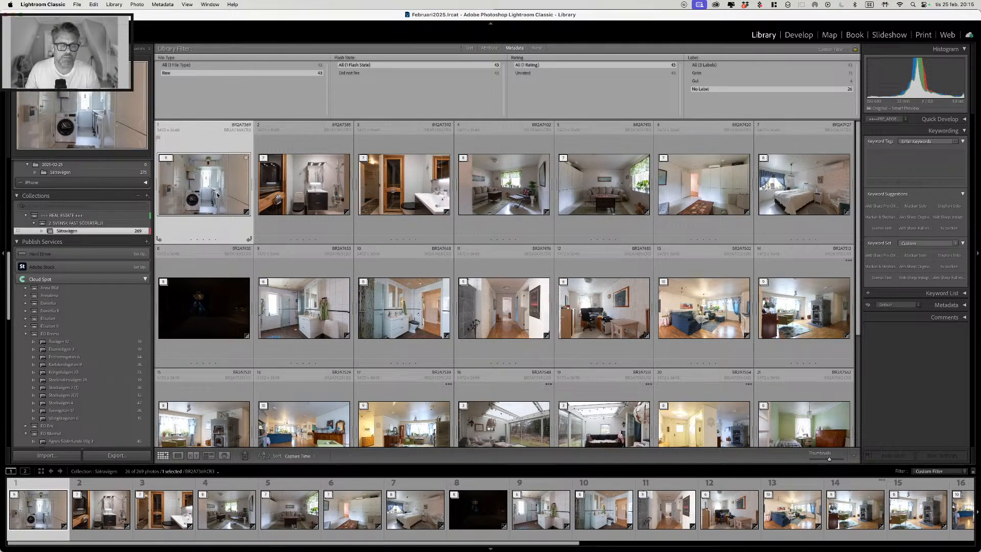
# Step: Expand the first laundry room stack, select all nine of its exposures and open them in the Develop module
pyautogui.press('s')
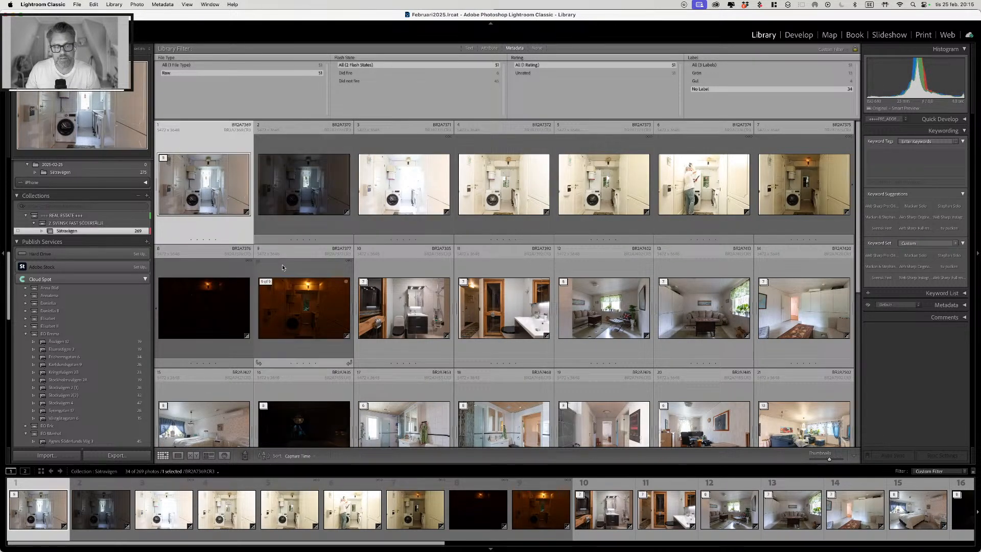
pyautogui.keyDown('shift'); pyautogui.click(289, 311); pyautogui.keyUp('shift')
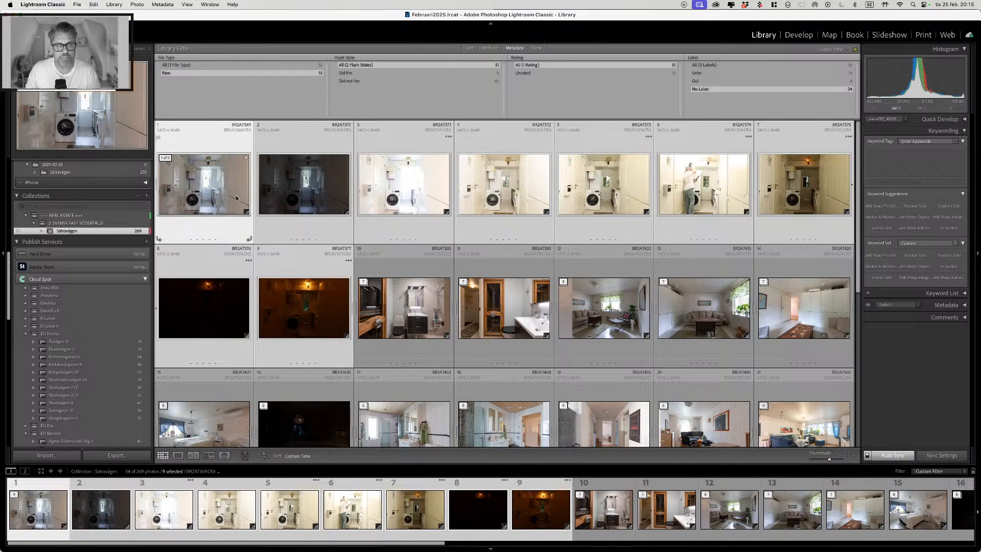
pyautogui.press('d')
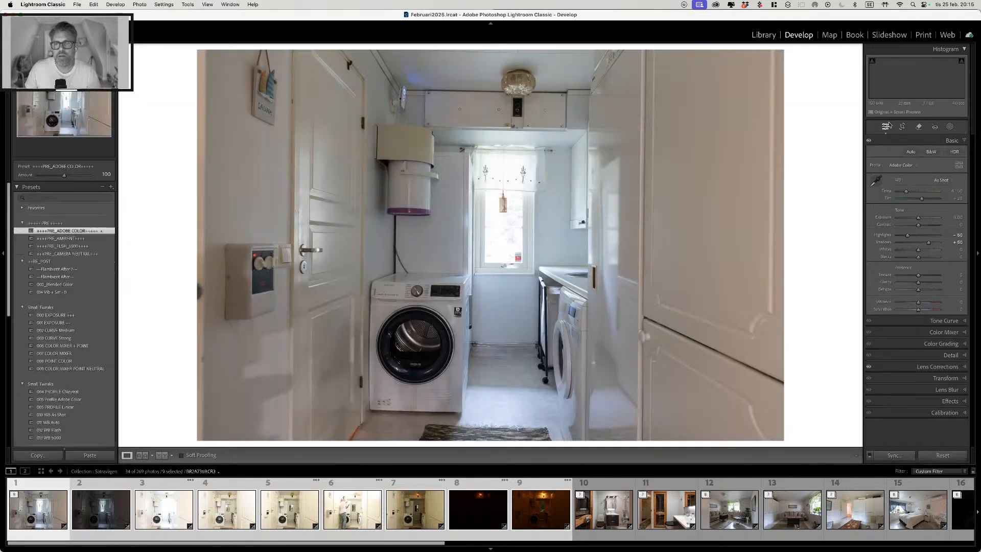
# Step: Adjust laundry room photo BR2A7369 with slightly raised Whites, slightly lowered Blacks and Exposure at +0.18, after resetting a trial exposure change with the PRE_ADOBE COLOR preset
pyautogui.moveTo(917, 83); pyautogui.dragTo(924, 83)
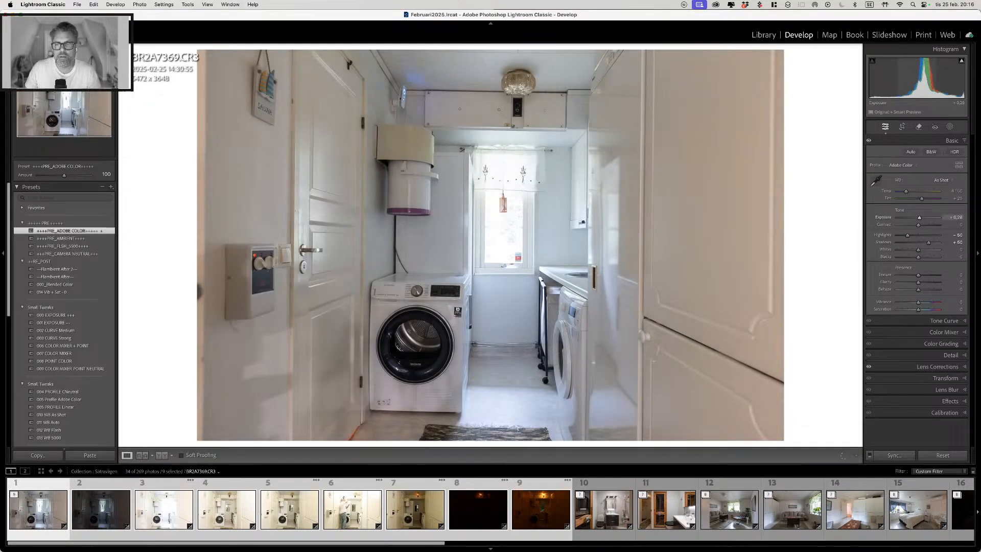
pyautogui.click(57, 231)
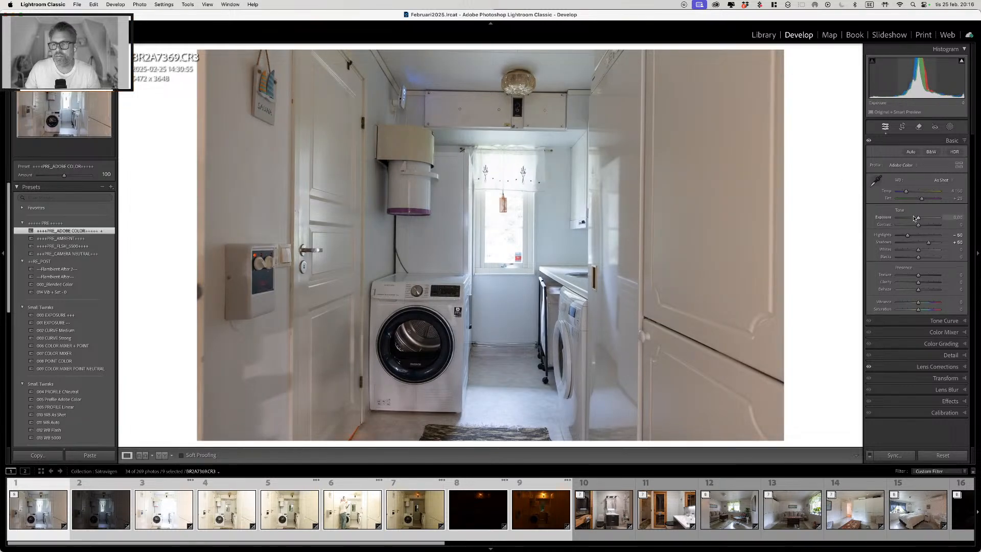
pyautogui.moveTo(917, 250); pyautogui.dragTo(922, 253)
pyautogui.moveTo(918, 257); pyautogui.dragTo(916, 258)
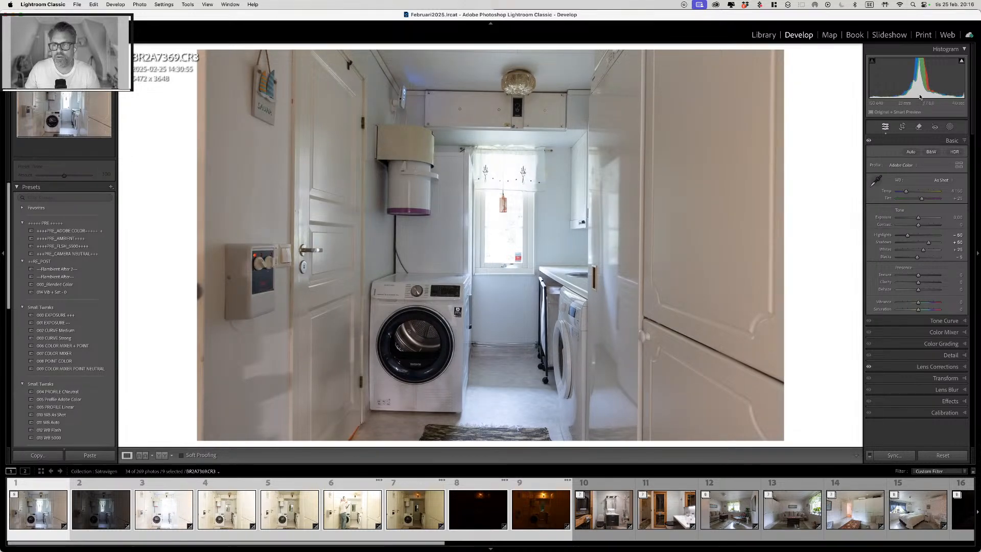
pyautogui.moveTo(919, 96); pyautogui.dragTo(923, 90)
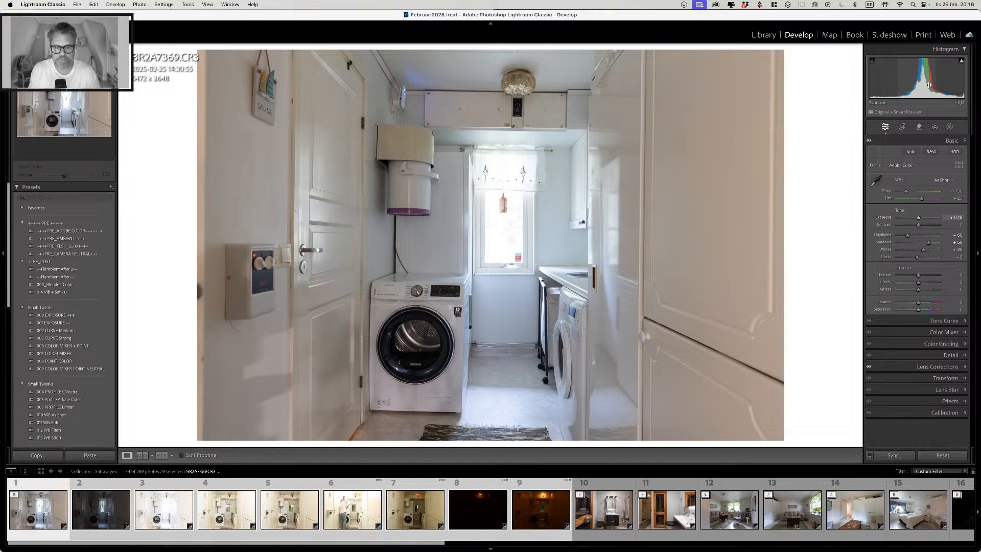
# Step: Paste the adjusted develop settings onto the overexposed laundry room photo BR2A7371 and lower its exposure by about one stop
pyautogui.press('Right')
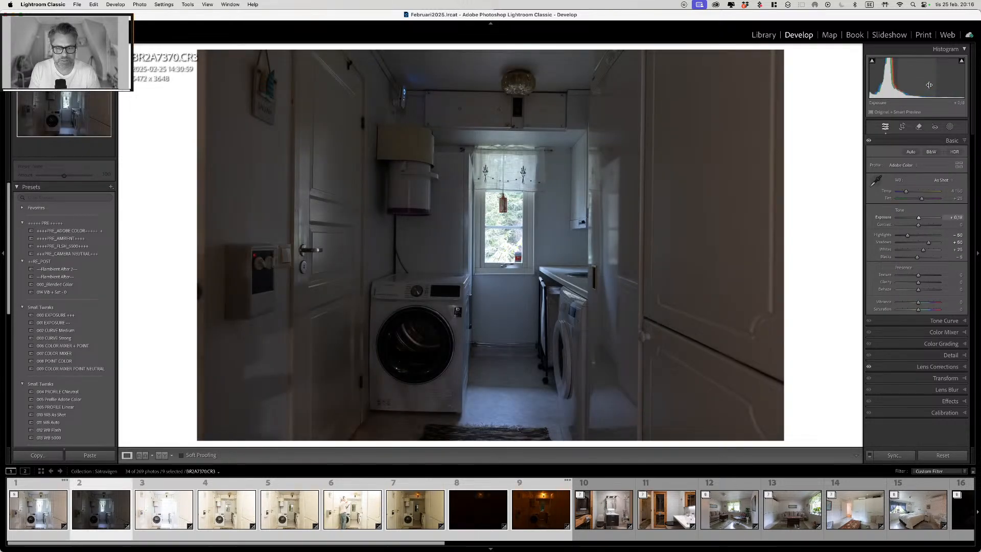
pyautogui.press('Right')
pyautogui.press('shift+super+v')
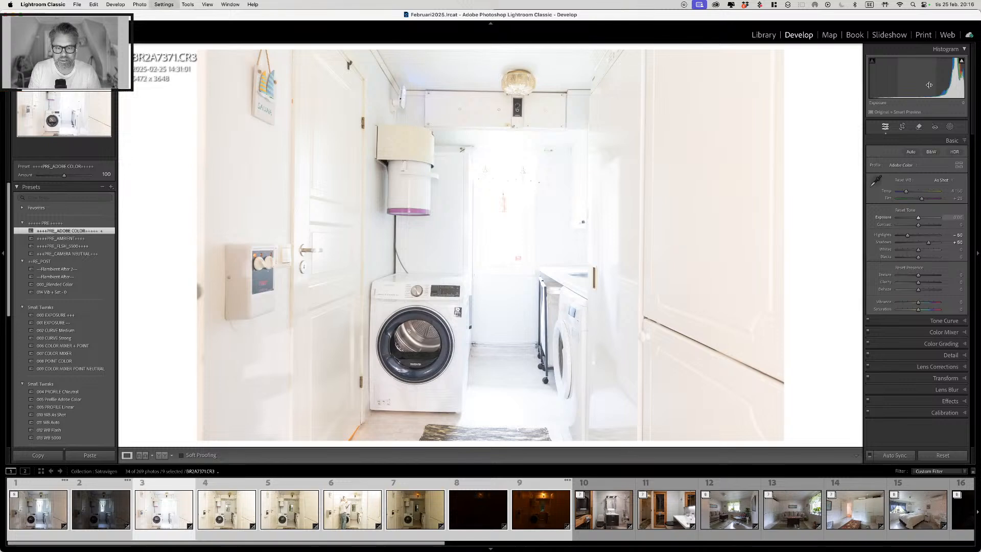
pyautogui.press('-')
pyautogui.press('-')
pyautogui.press('-')
pyautogui.press('-')
pyautogui.press('-')
pyautogui.press('-')
pyautogui.press('-')
pyautogui.press('-')
pyautogui.press('-')
pyautogui.press('-')
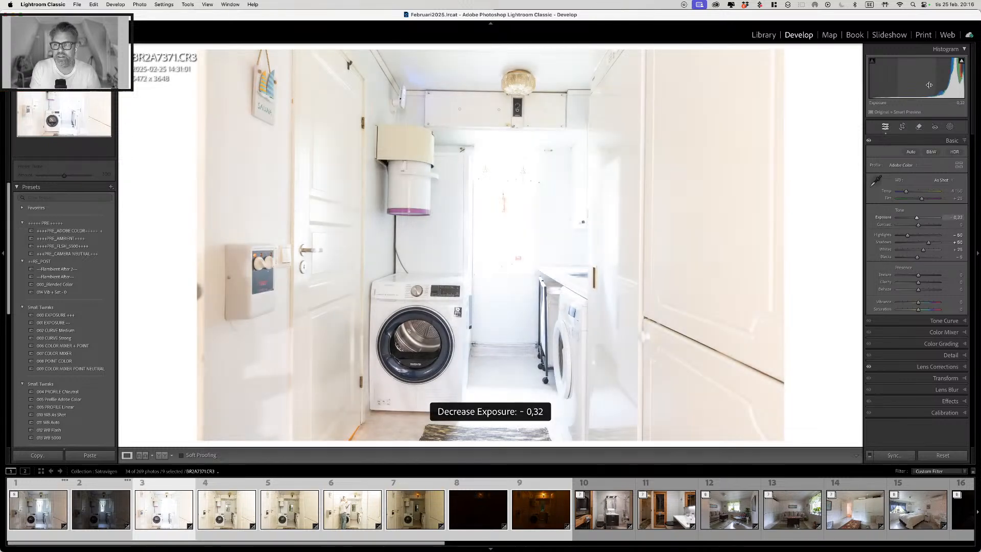
pyautogui.press('-')
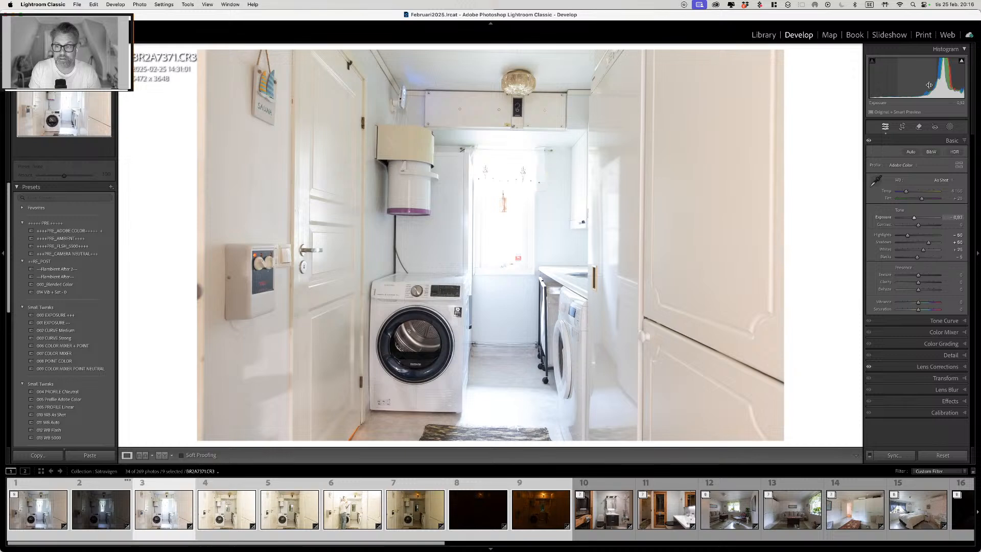
# Step: Correct the white balance of laundry room photo BR2A7372 with Auto and by sampling neutral areas, and set Exposure to -0.10
pyautogui.press('Right')
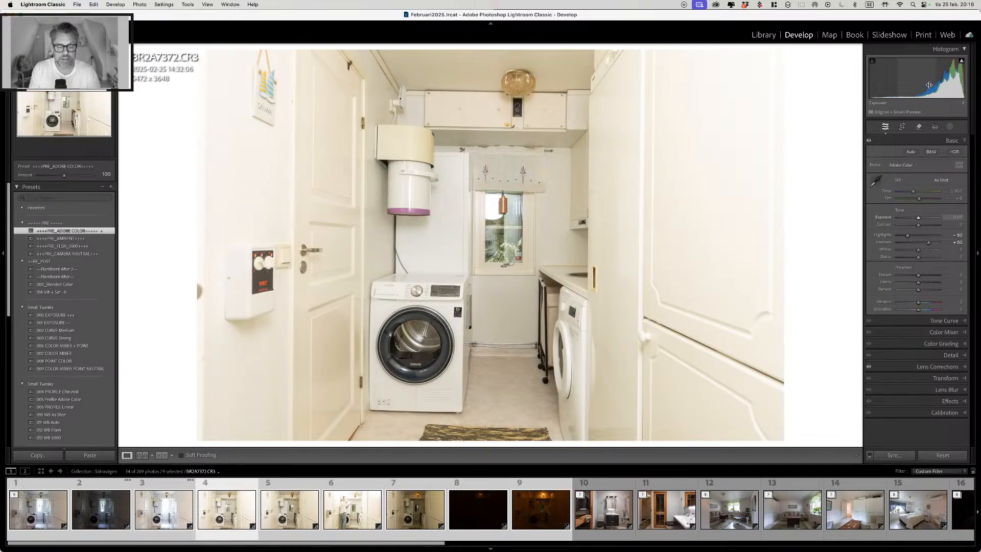
pyautogui.press('super+shift+u')
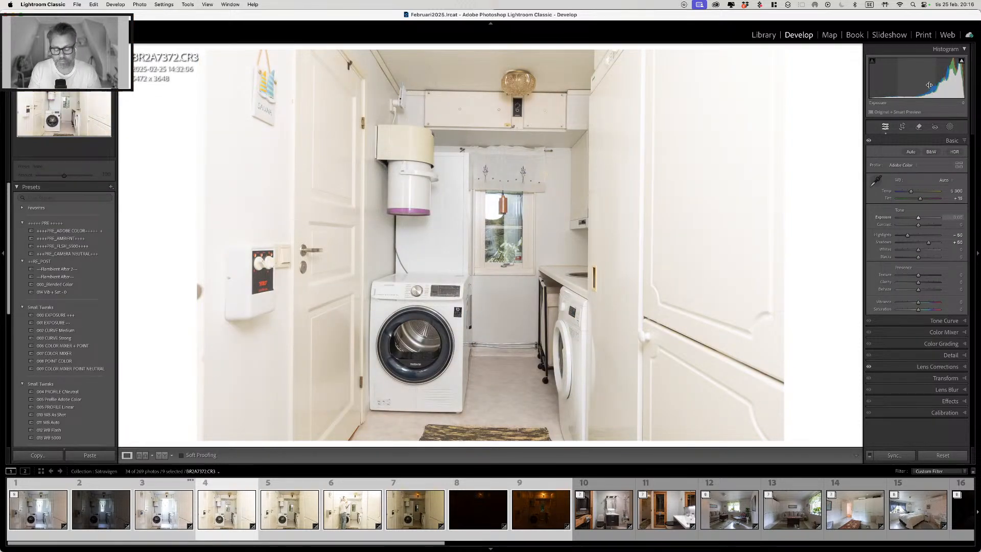
pyautogui.press('-')
pyautogui.press('w')
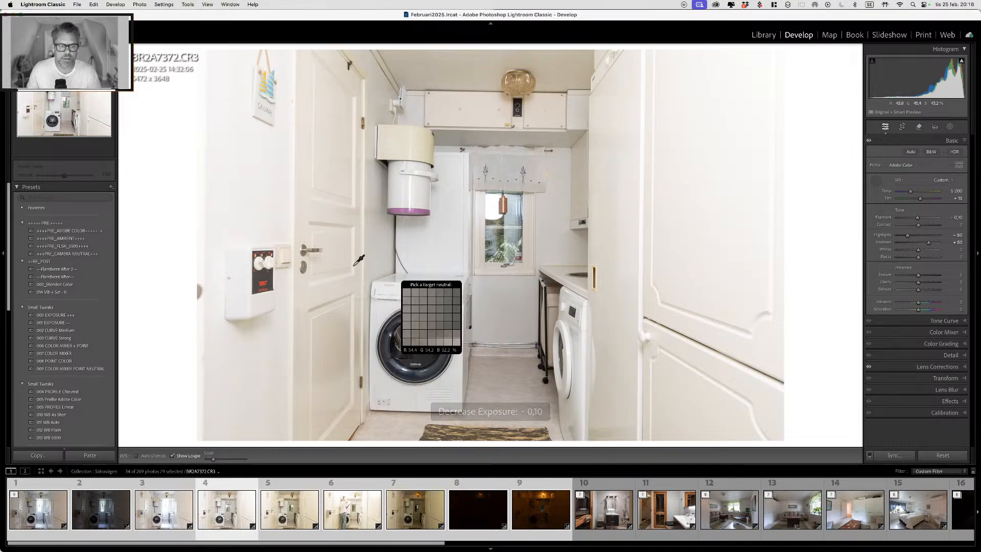
pyautogui.click(243, 286)
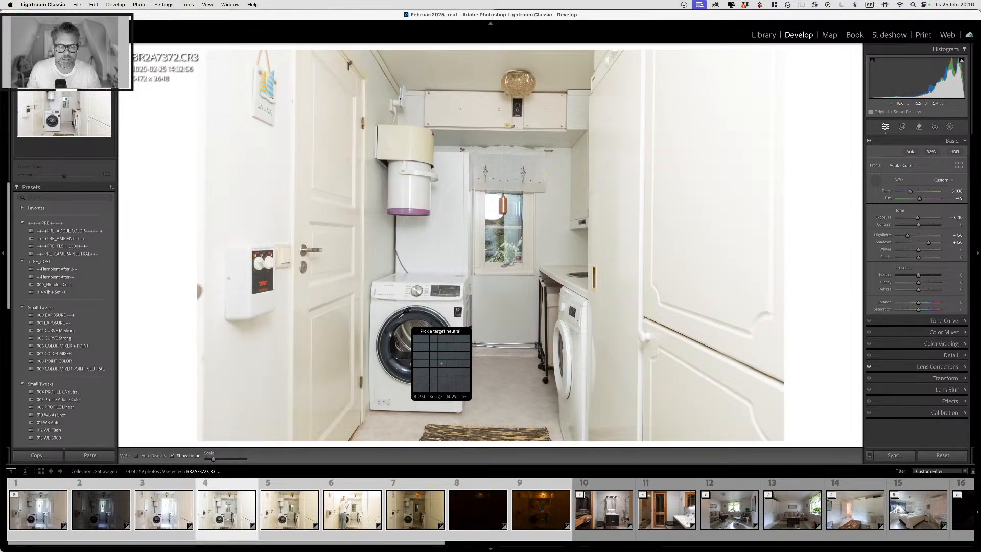
pyautogui.click(403, 302)
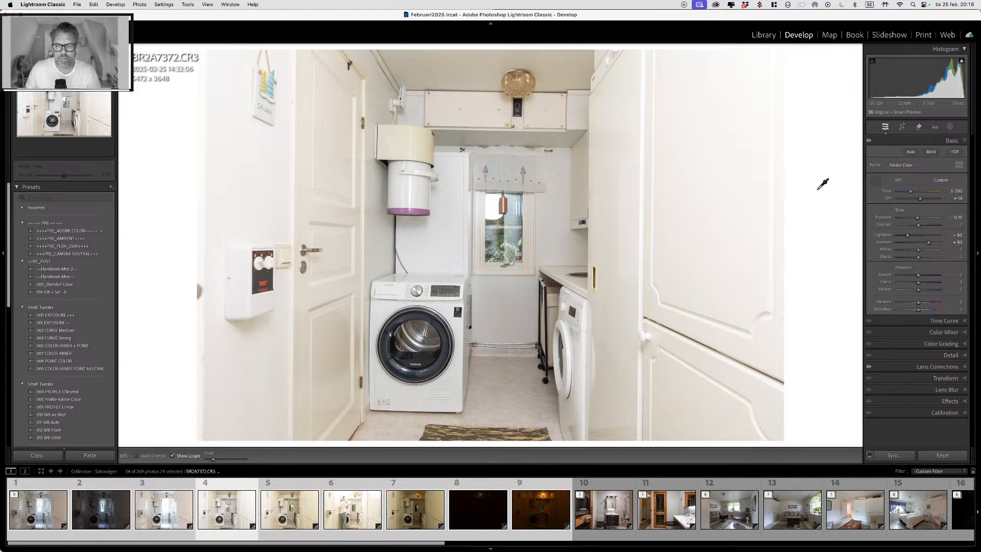
pyautogui.press('w')
# Step: Lower the Exposure of photo BR2A7372 to about half a stop below zero
pyautogui.press('shift')
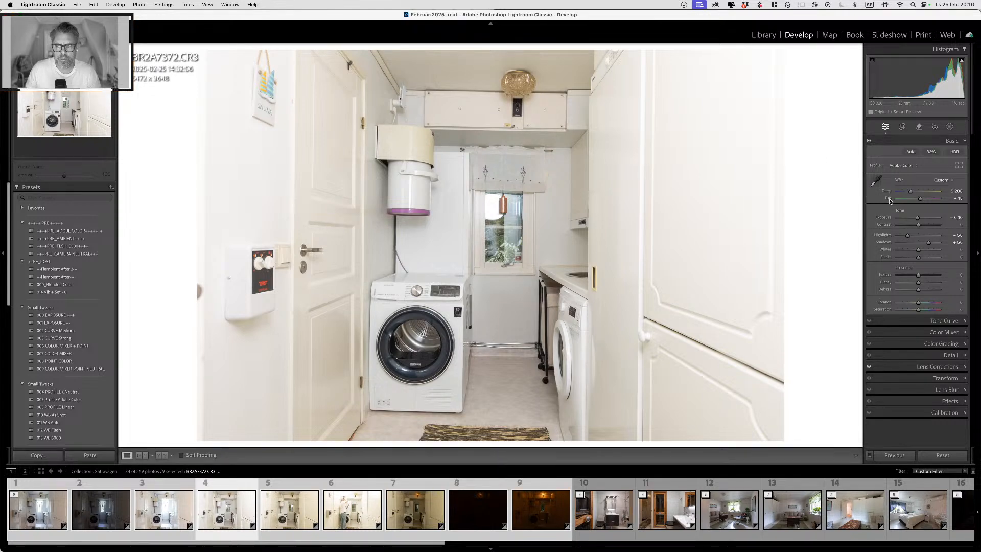
pyautogui.moveTo(917, 218); pyautogui.dragTo(915, 218)
pyautogui.moveTo(931, 80); pyautogui.dragTo(933, 79)
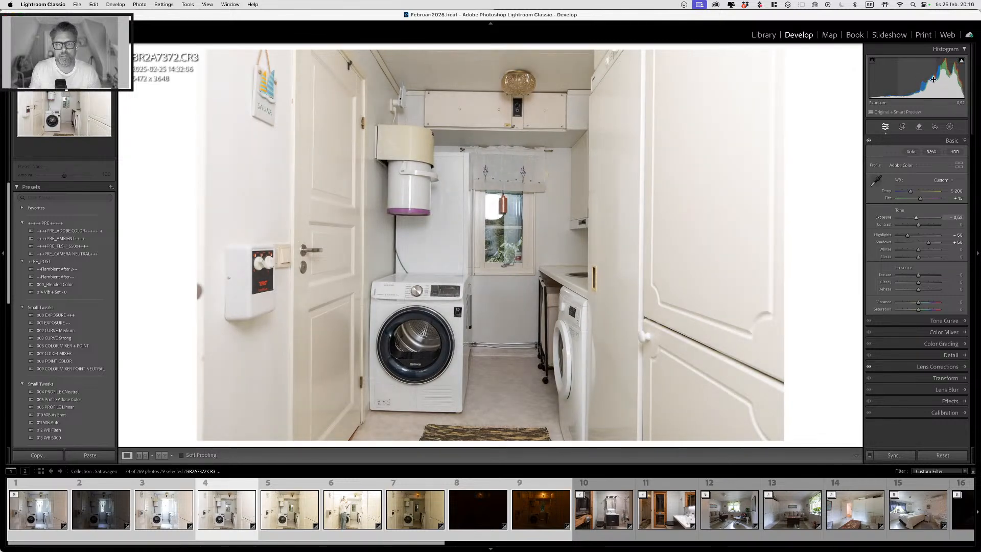
# Step: Paste the adjusted develop settings onto photo BR2A7373 and raise its Exposure to -0.02
pyautogui.press('Right')
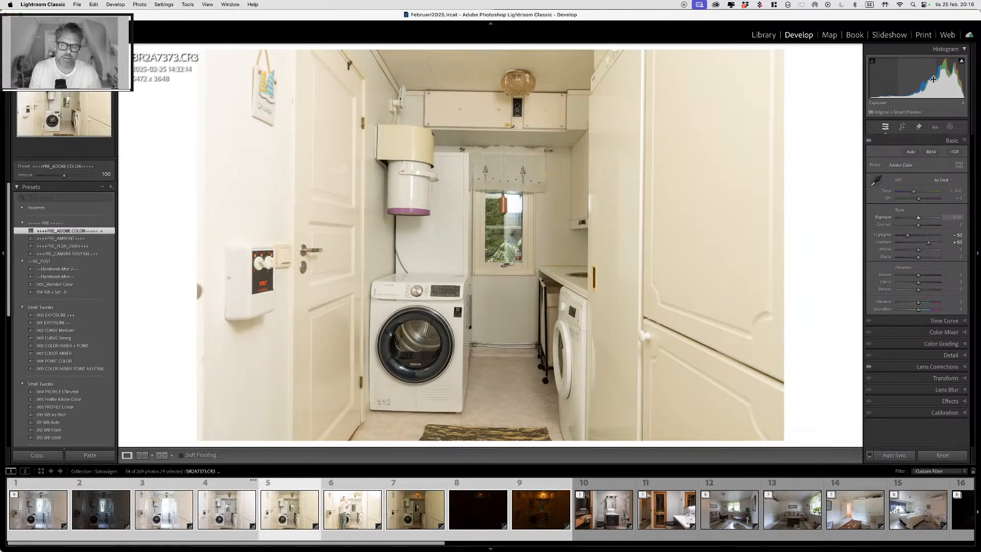
pyautogui.press('super+alt+v')
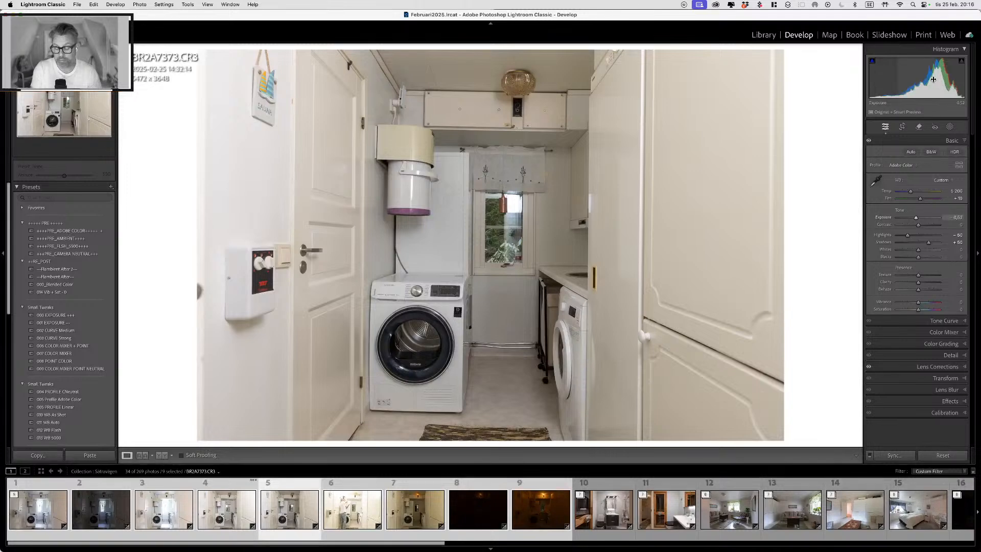
pyautogui.press('+')
pyautogui.press('+')
pyautogui.press('+')
pyautogui.press('+')
pyautogui.press('+')
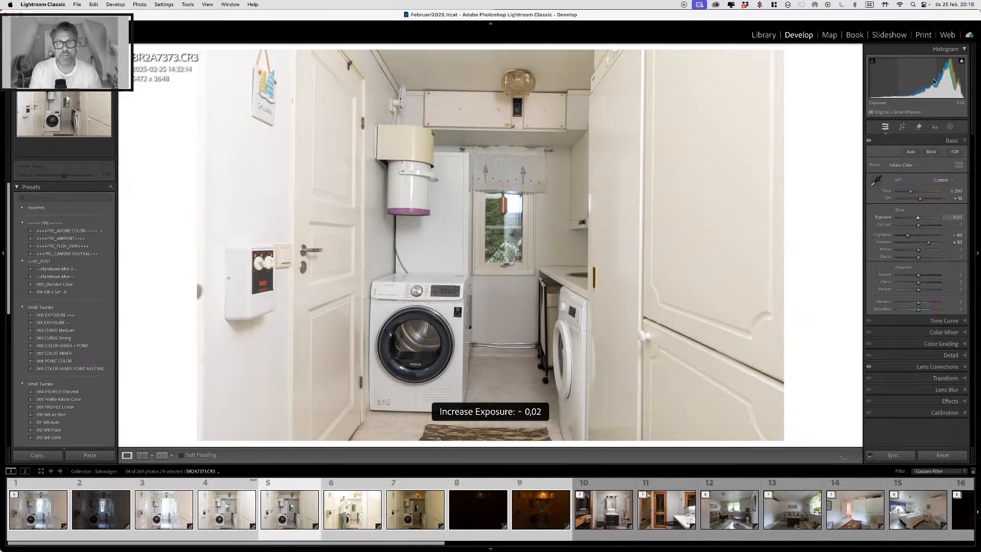
# Step: Paste the develop settings onto photo BR2A7374 and bring its Exposure to +0.08
pyautogui.press('Right')
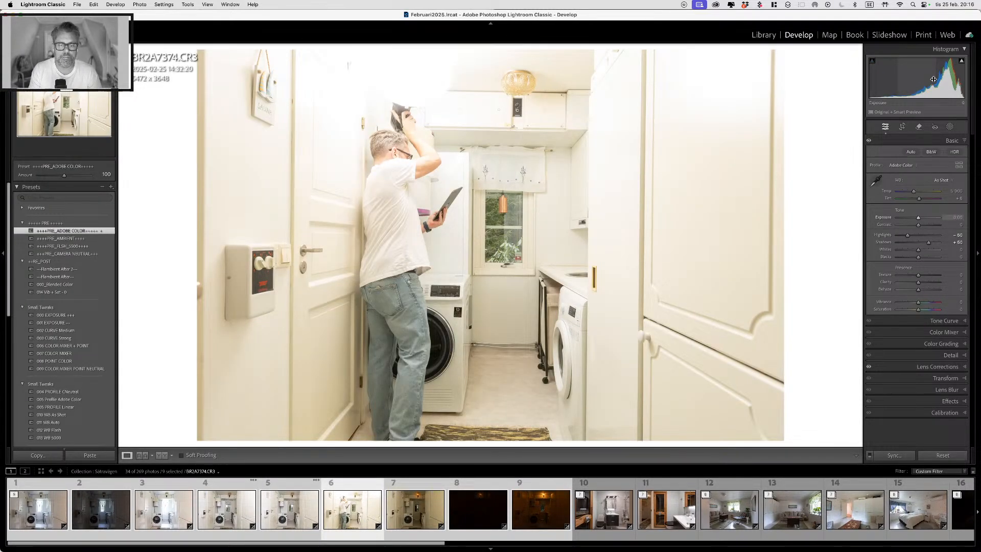
pyautogui.press('super+alt+v')
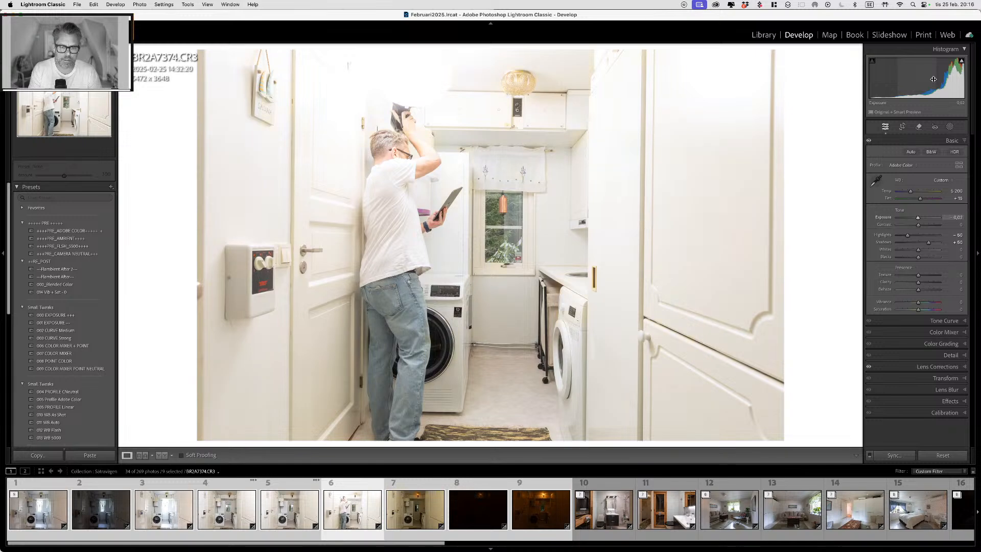
pyautogui.press('+')
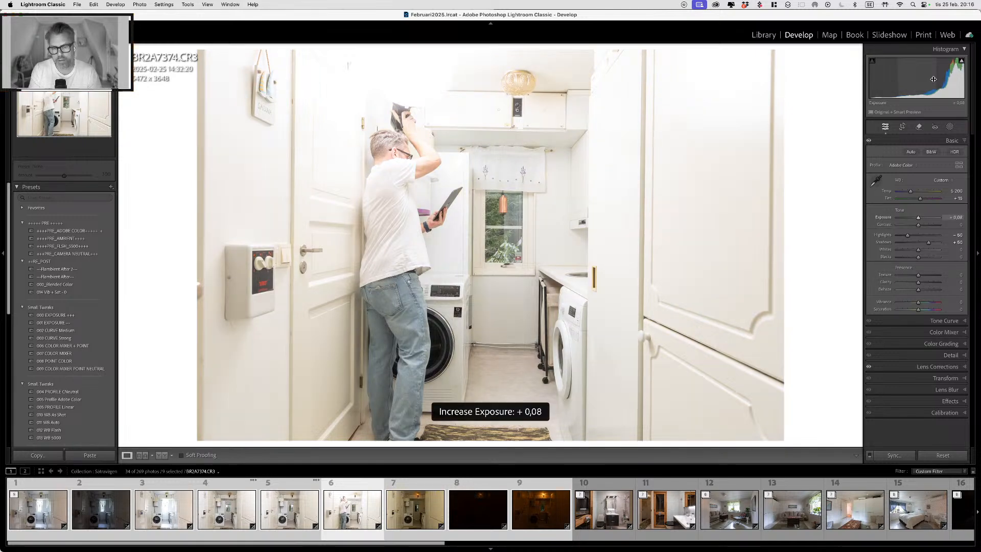
pyautogui.press('-')
pyautogui.press('+')
pyautogui.press('+')
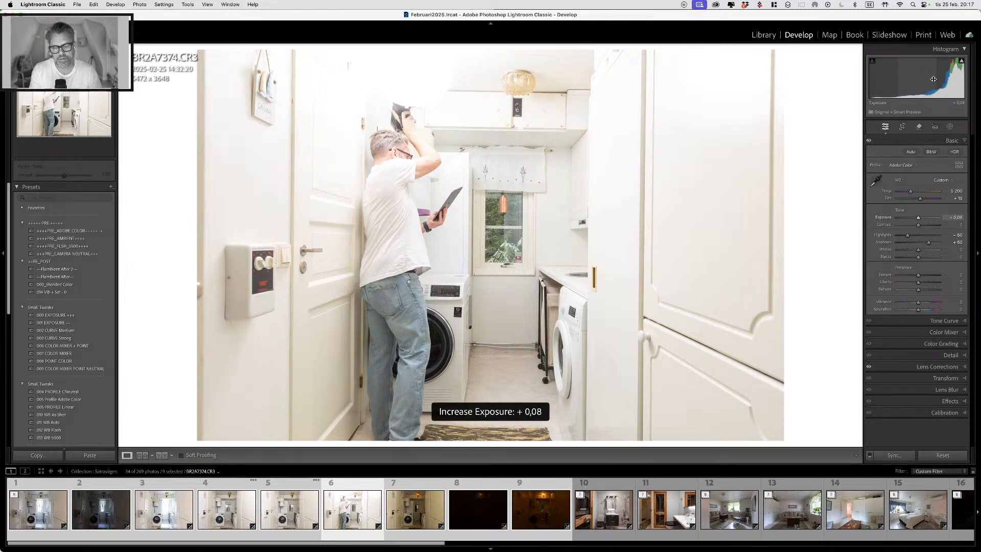
# Step: Paste the develop settings onto photos BR2A7375 and BR2A7376, raising the Exposure of BR2A7376 to +0.28
pyautogui.press('Right')
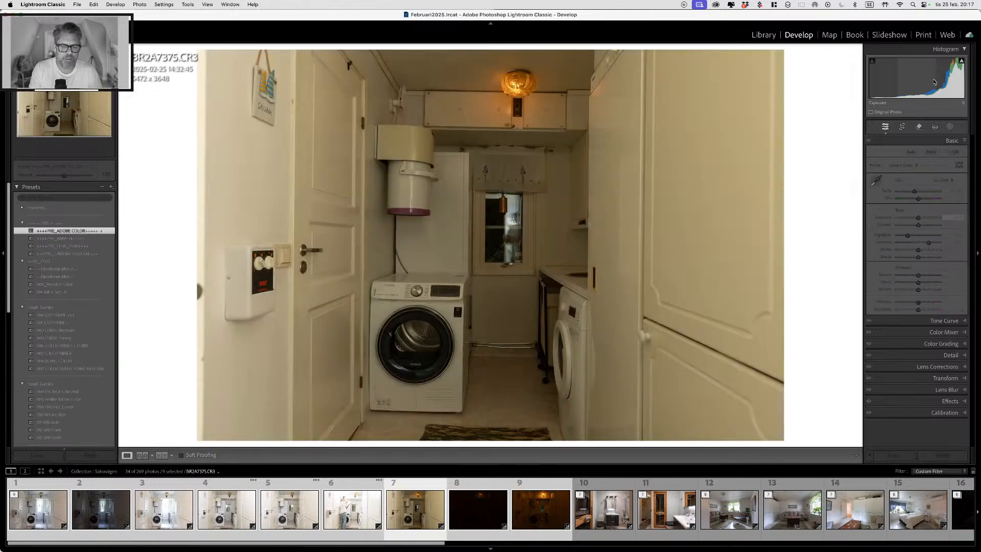
pyautogui.press('alt+super+v')
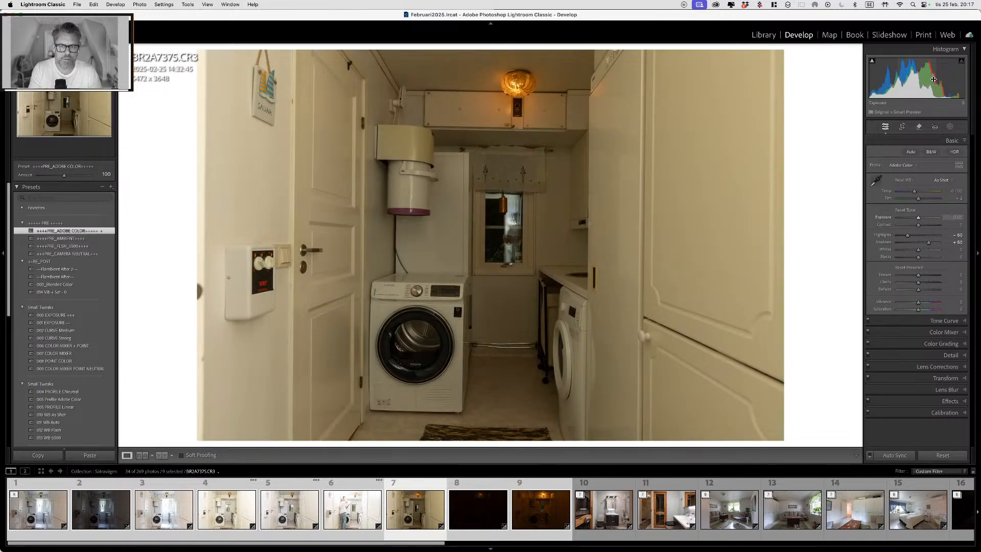
pyautogui.press('Right')
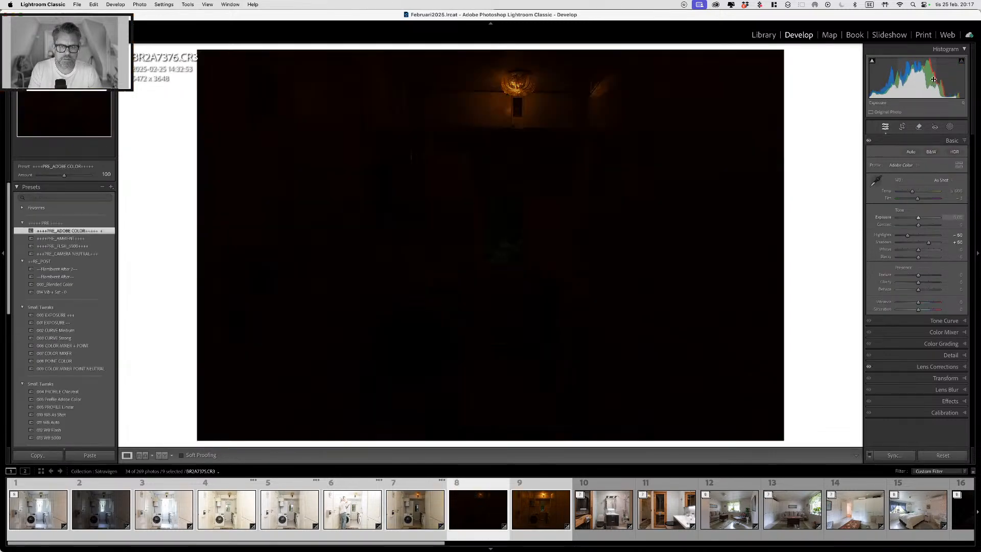
pyautogui.press('alt+super+v')
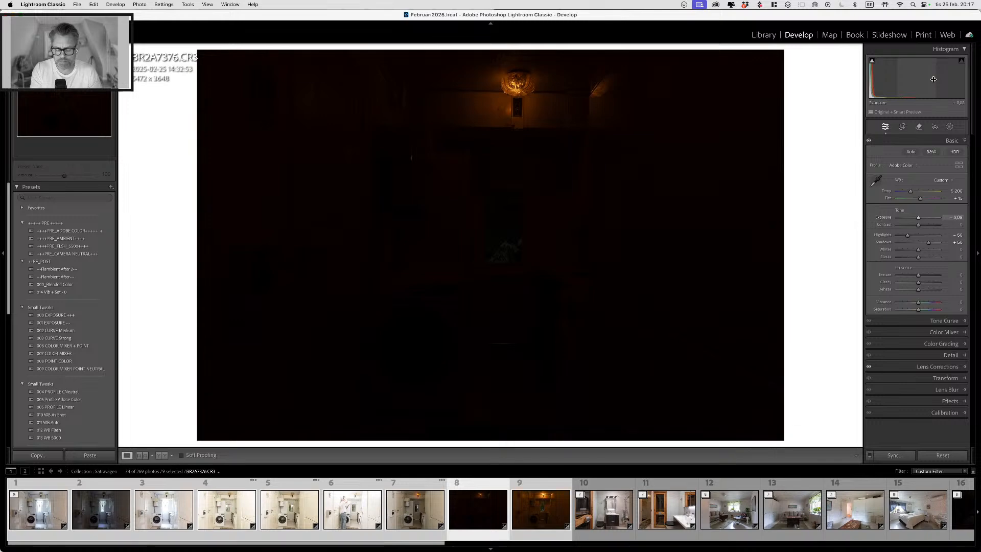
pyautogui.press('+')
pyautogui.press('+')
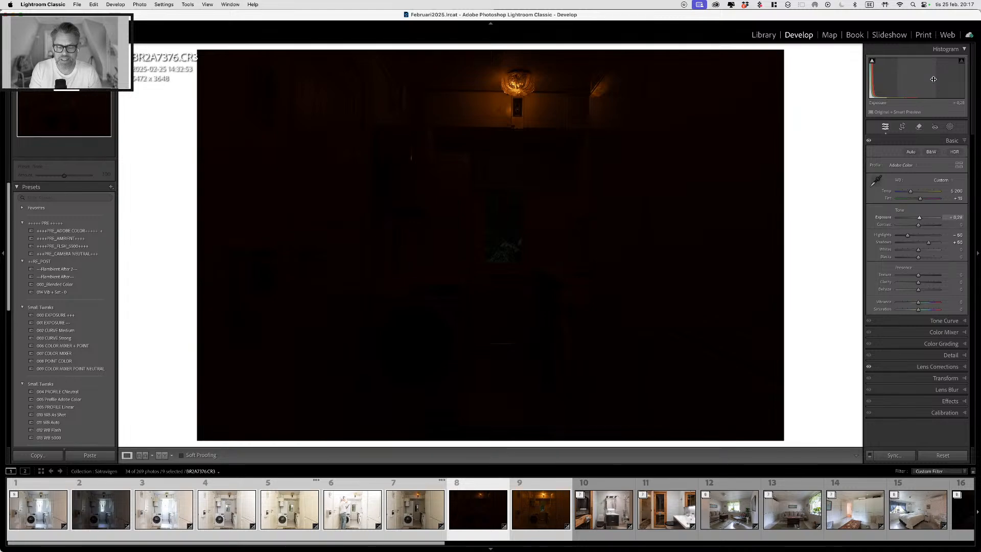
# Step: Set the white balance of the dark lamp exposures BR2A7377 and BR2A7376 to Auto
pyautogui.press('Right')
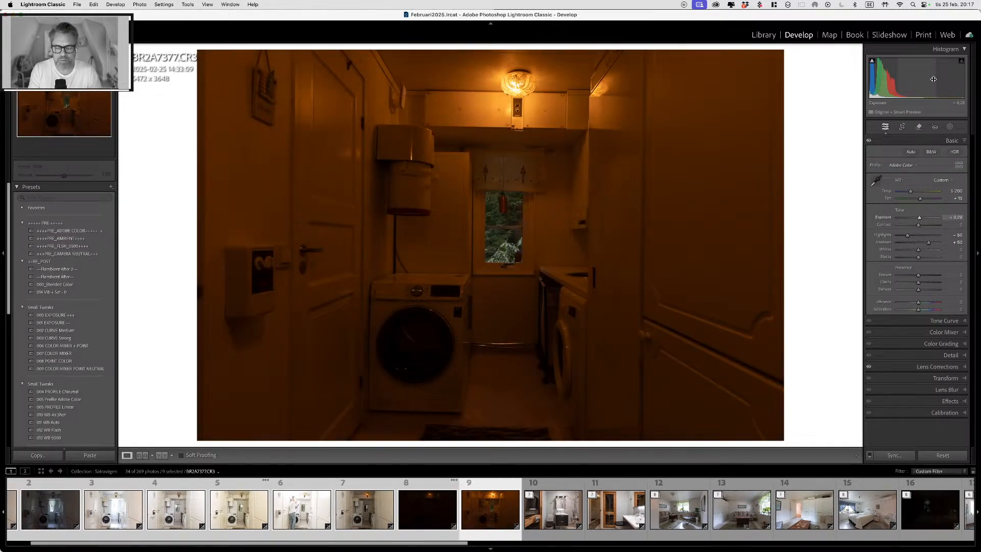
pyautogui.press('super+shift+u')
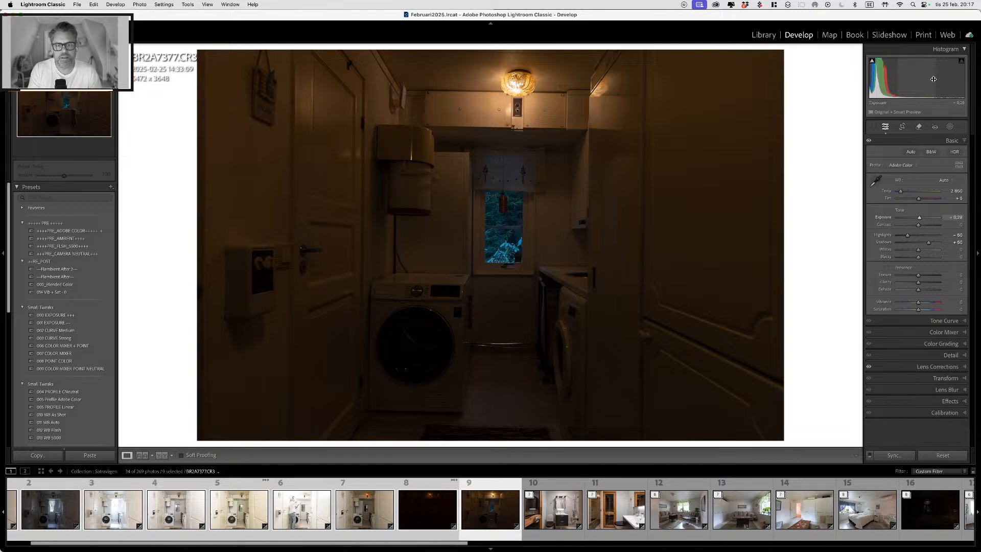
pyautogui.press('Left')
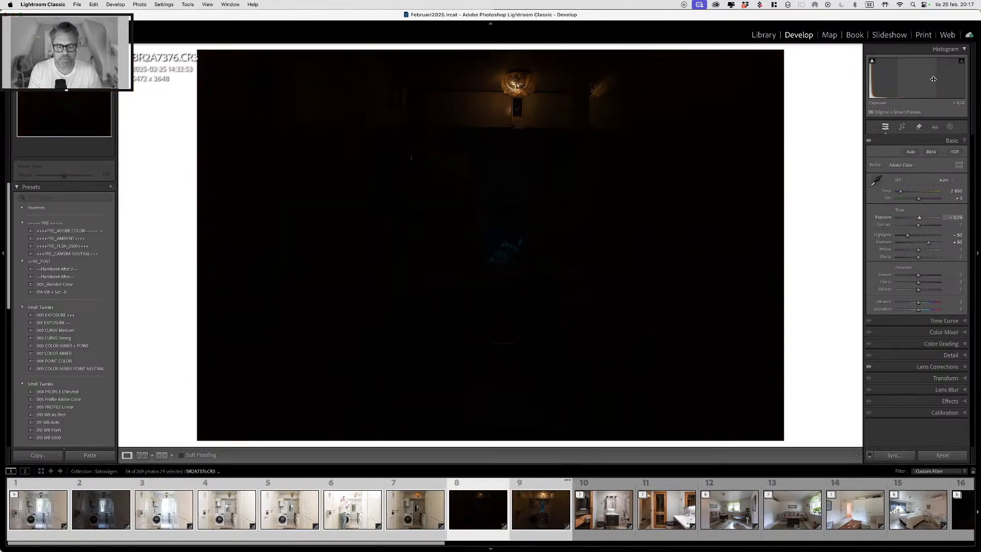
# Step: Return to the Library grid, select the first laundry room photo and collapse its stack
pyautogui.press('g')
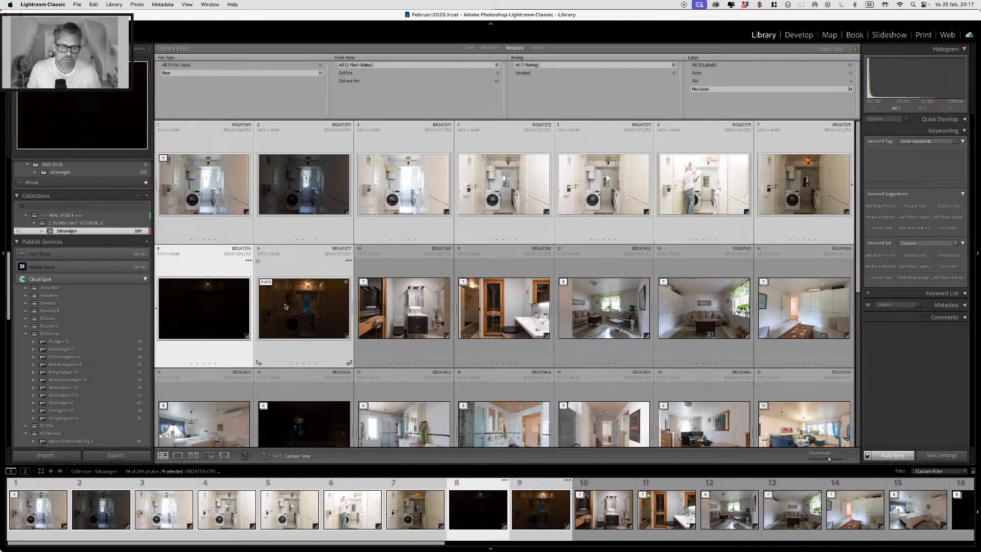
pyautogui.click(303, 313)
pyautogui.press('f')
pyautogui.press('f')
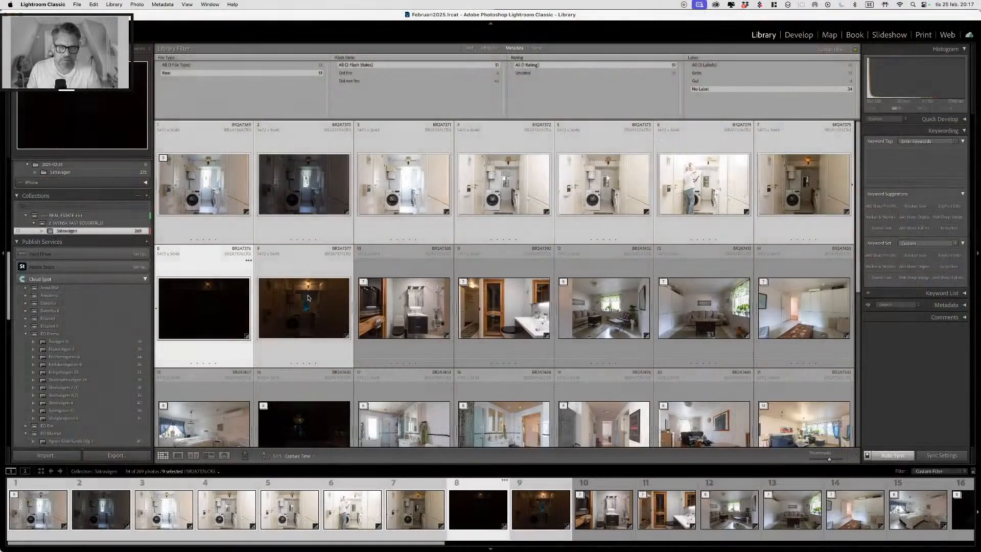
pyautogui.click(216, 190)
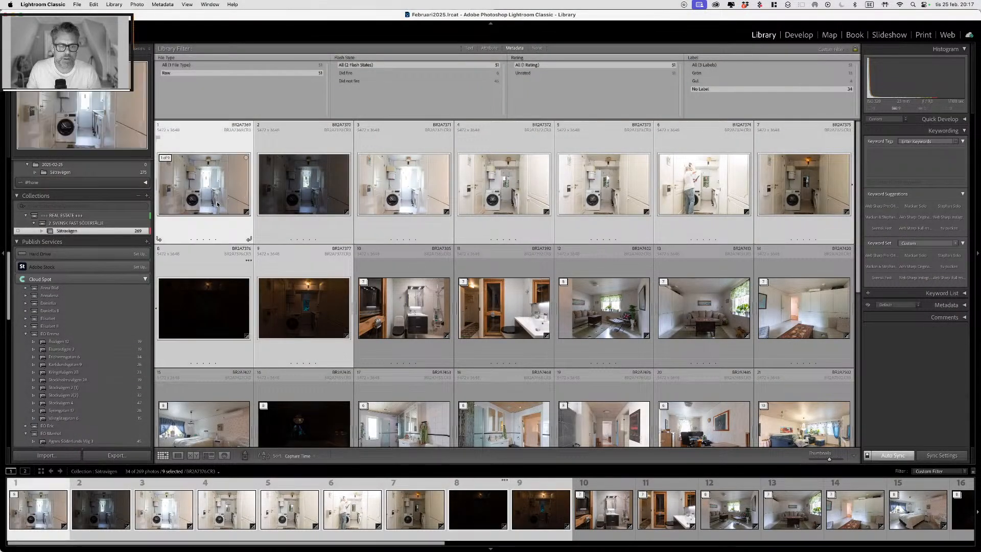
pyautogui.press('s')
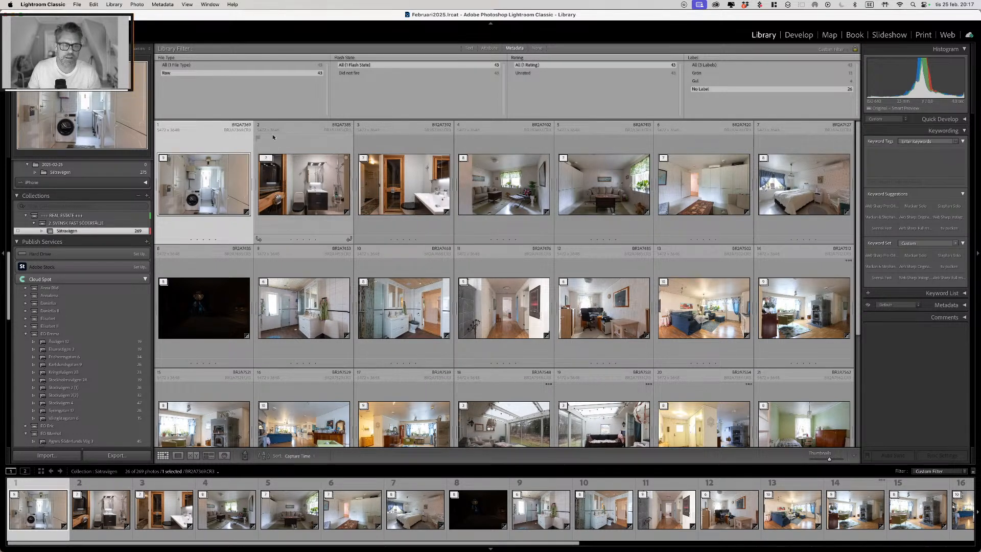
pyautogui.press('alt')
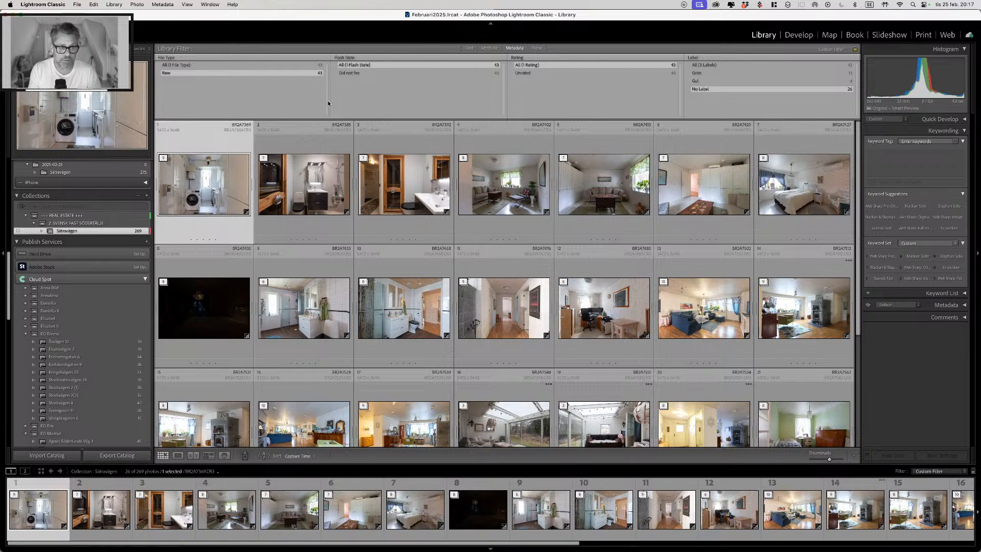
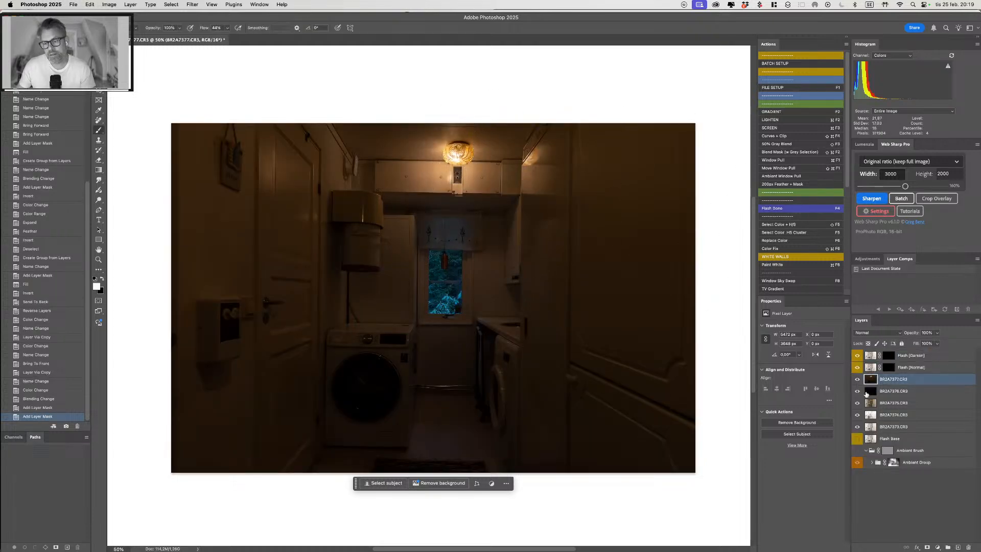
# Step: In Photoshop, group the BR2A7377 and BR2A7376 layers and hide the group
pyautogui.keyDown('shift'); pyautogui.click(874, 394); pyautogui.keyUp('shift')
pyautogui.press('super+g')
pyautogui.press('super+comma')
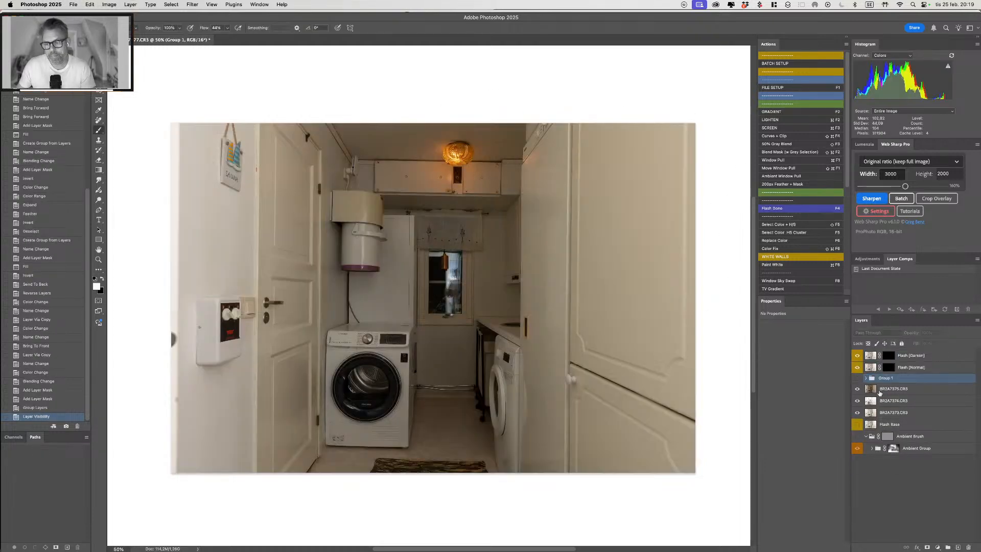
# Step: Move layer BR2A7375 into Group 1 beneath the other two exposures, then collapse and hide the group
pyautogui.click(877, 390)
pyautogui.click(878, 380)
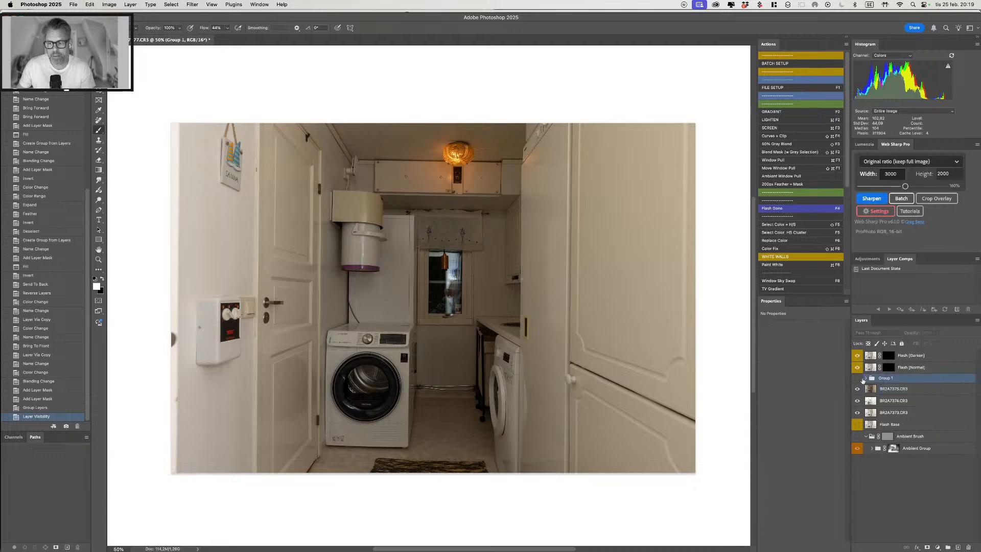
pyautogui.click(856, 379)
pyautogui.moveTo(879, 389); pyautogui.dragTo(889, 403)
pyautogui.click(865, 378)
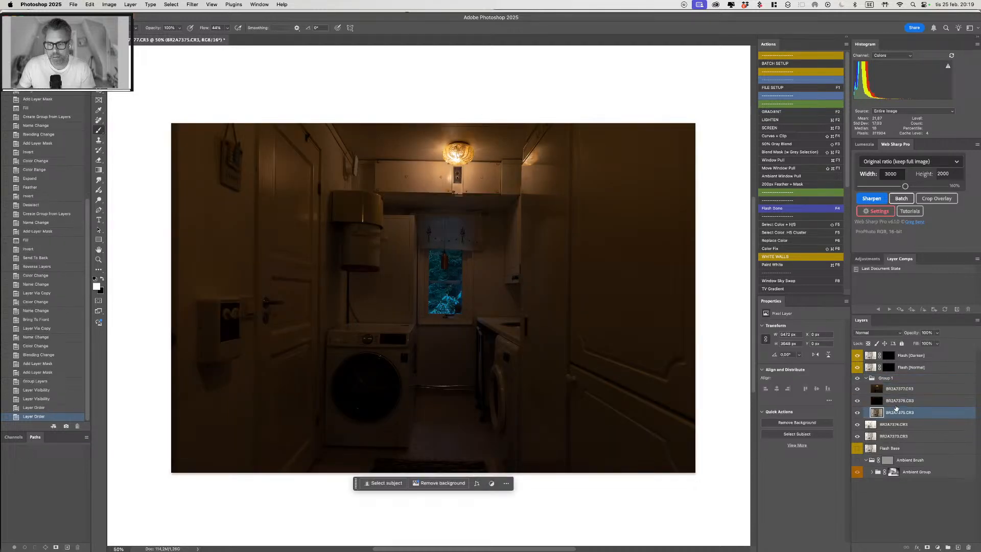
pyautogui.click(865, 378)
pyautogui.click(857, 378)
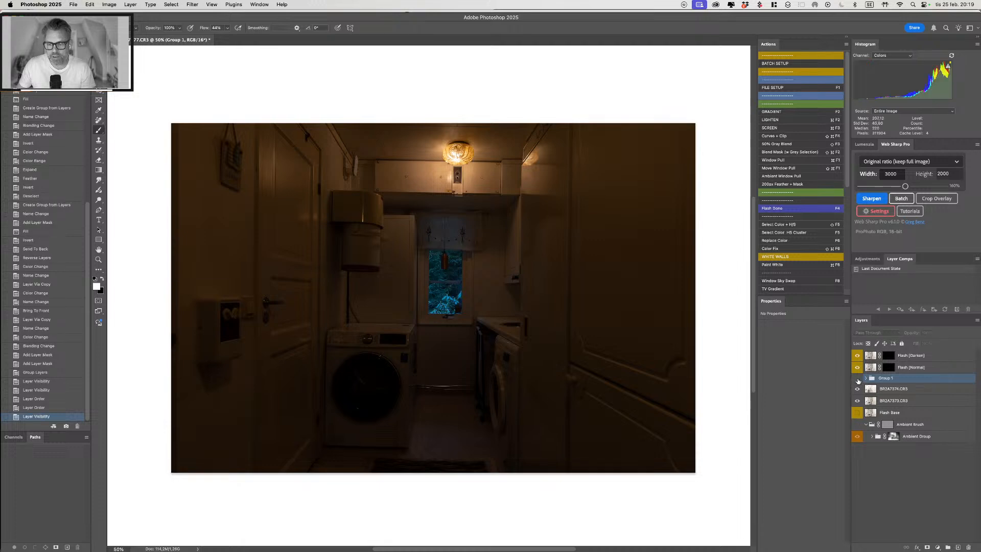
# Step: Add a layer mask to BR2A7374 and paint out the photographer in black with a large brush at 0% hardness
pyautogui.click(886, 391)
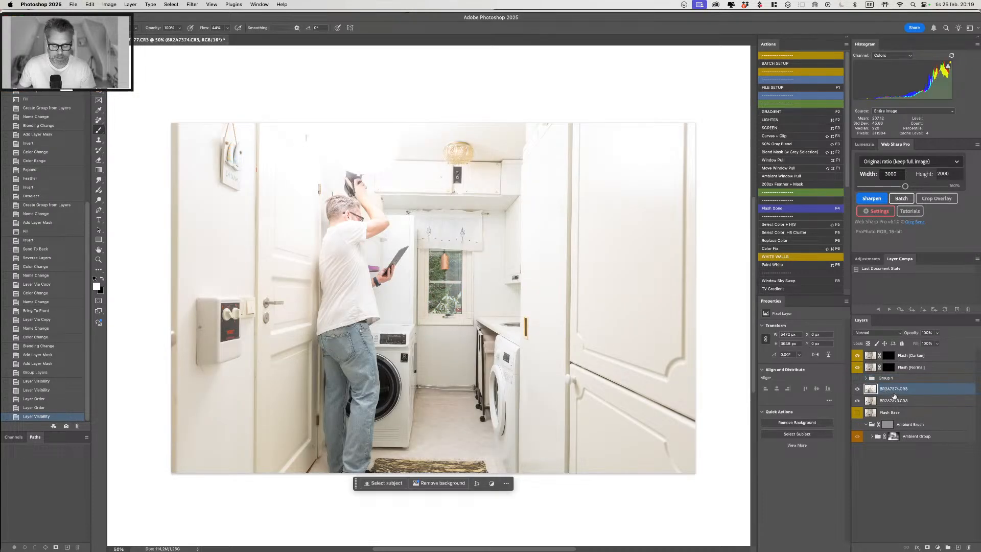
pyautogui.press('super+m')
pyautogui.moveTo(360, 216); pyautogui.dragTo(407, 217)
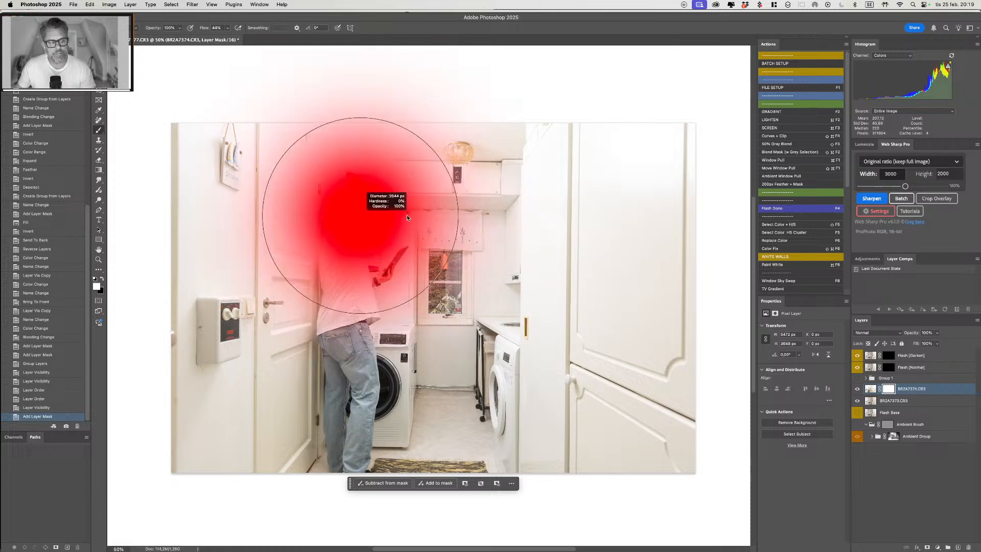
pyautogui.press('x')
pyautogui.moveTo(372, 149)
pyautogui.mouseDown()
pyautogui.moveTo(330, 284)
pyautogui.moveTo(342, 427)
pyautogui.moveTo(332, 148)
pyautogui.moveTo(306, 437)
pyautogui.moveTo(288, 147)
pyautogui.moveTo(223, 182)
pyautogui.moveTo(225, 403)
pyautogui.moveTo(278, 313)
pyautogui.moveTo(295, 170)
pyautogui.mouseUp()
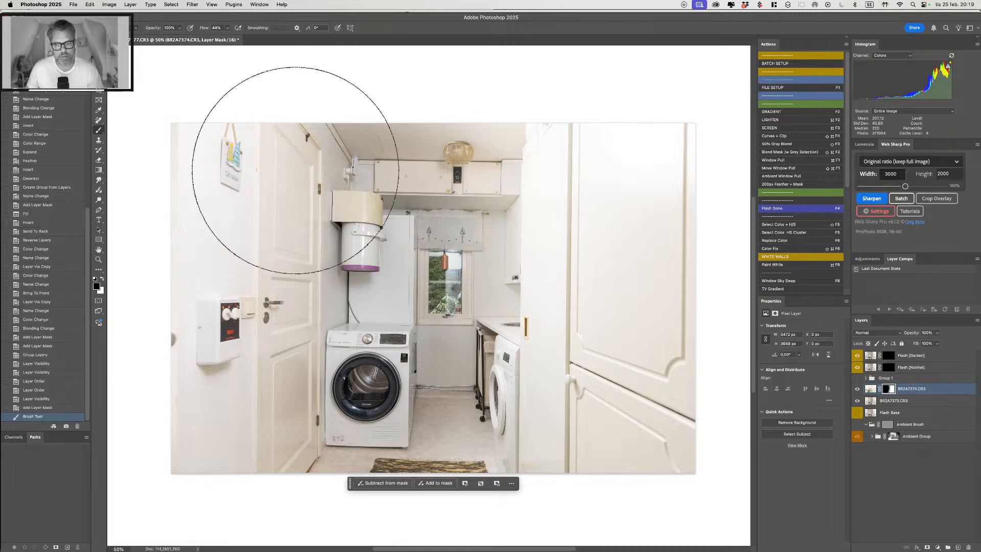
# Step: Refine the BR2A7374 layer mask across the ceiling, upper cabinets and tall cabinet doors, brushing alternately in black and white
pyautogui.press('x')
pyautogui.moveTo(523, 168); pyautogui.dragTo(565, 180)
pyautogui.moveTo(429, 146); pyautogui.dragTo(381, 193)
pyautogui.moveTo(470, 189); pyautogui.dragTo(432, 189)
pyautogui.press('super+z')
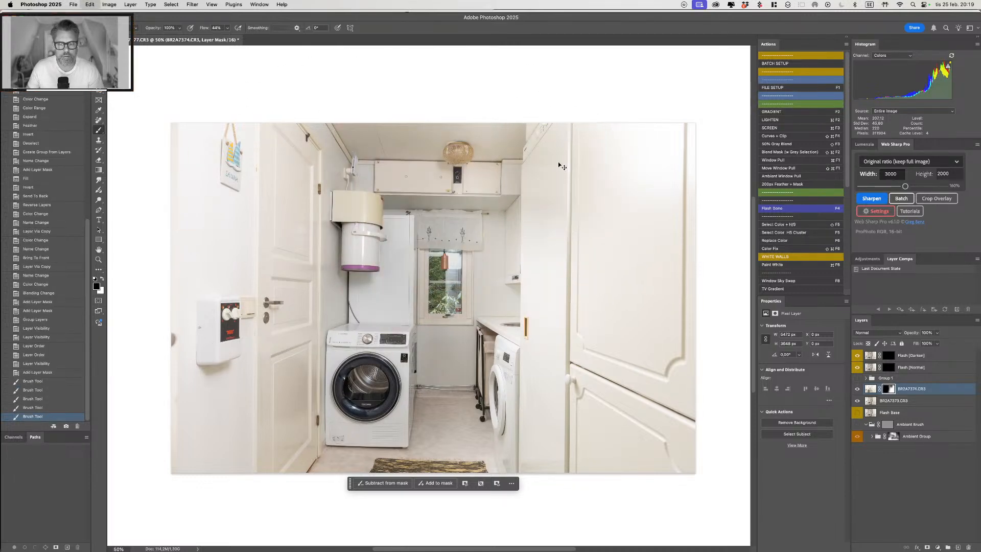
pyautogui.press('x')
pyautogui.moveTo(531, 178)
pyautogui.mouseDown()
pyautogui.moveTo(545, 192)
pyautogui.moveTo(541, 160)
pyautogui.moveTo(567, 423)
pyautogui.moveTo(586, 499)
pyautogui.mouseUp()
pyautogui.press('x')
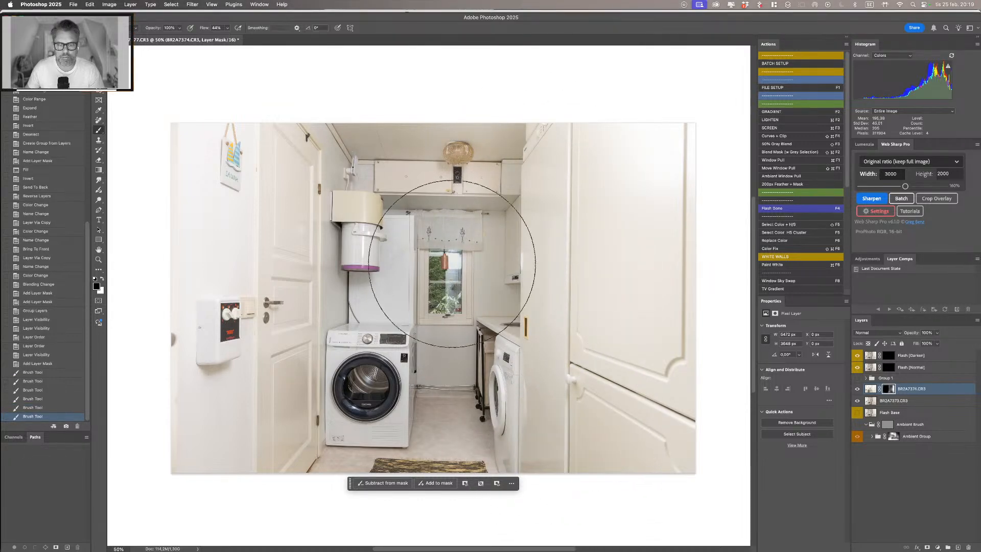
# Step: Touch up the BR2A7374 mask around the window and back wall, reducing the brush flow to 11%
pyautogui.moveTo(465, 269)
pyautogui.mouseDown()
pyautogui.moveTo(316, 250)
pyautogui.moveTo(461, 266)
pyautogui.moveTo(453, 295)
pyautogui.moveTo(474, 276)
pyautogui.moveTo(481, 297)
pyautogui.moveTo(467, 255)
pyautogui.moveTo(455, 279)
pyautogui.moveTo(497, 266)
pyautogui.moveTo(452, 282)
pyautogui.mouseUp()
pyautogui.press('x')
pyautogui.press('x')
pyautogui.press('x')
pyautogui.hotkey('shift', '2')
pyautogui.hotkey('shift', '1')
pyautogui.hotkey('shift', '1')
pyautogui.hotkey('shift', '1')
pyautogui.press('x')
pyautogui.press('x')
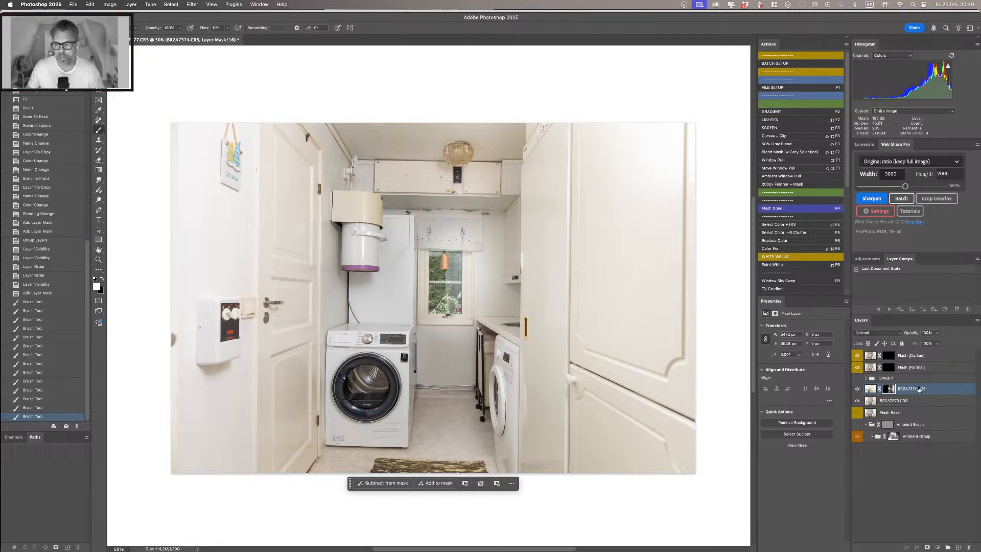
# Step: Select the Flash [Normal] layer mask and switch it off and on to compare that exposure with the blend
pyautogui.click(863, 401)
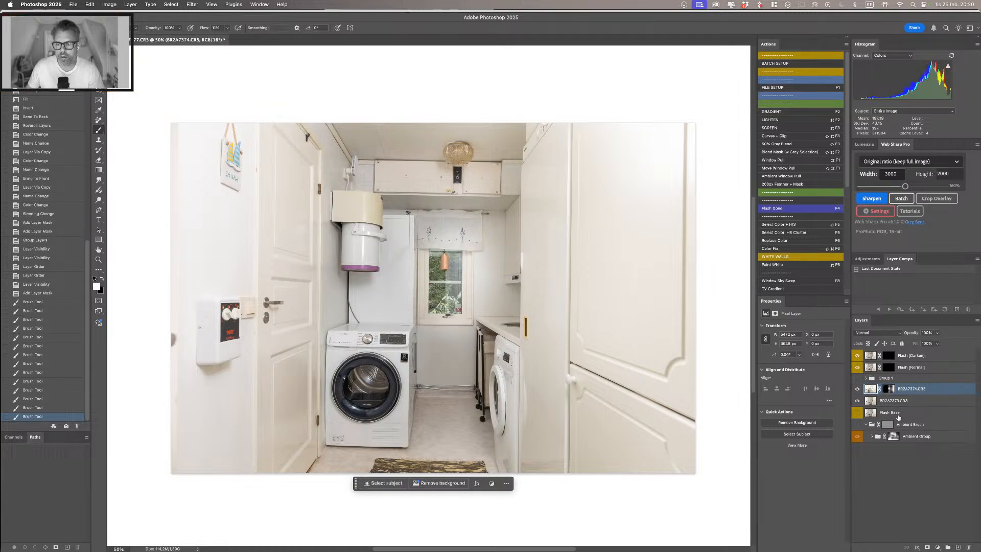
pyautogui.click(914, 389)
pyautogui.click(914, 368)
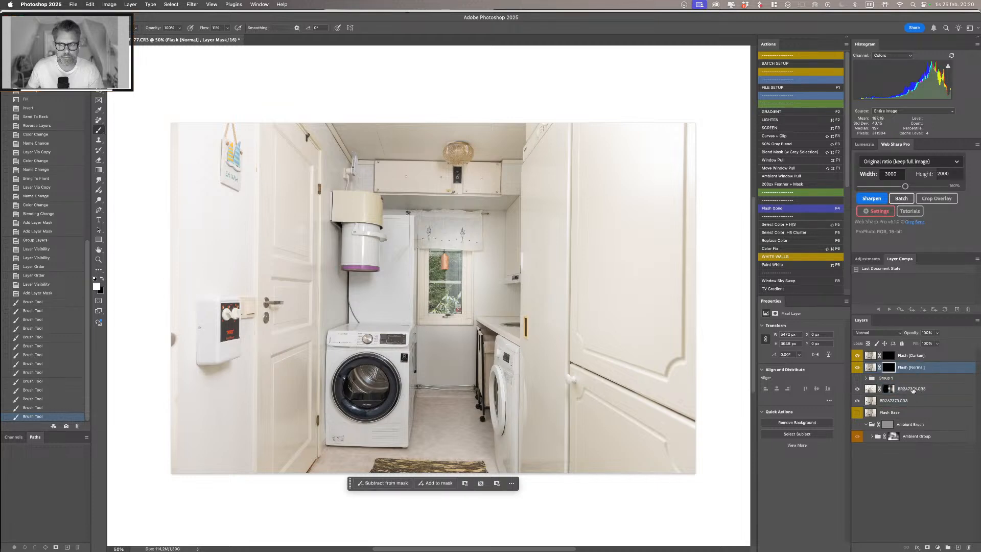
pyautogui.click(888, 367)
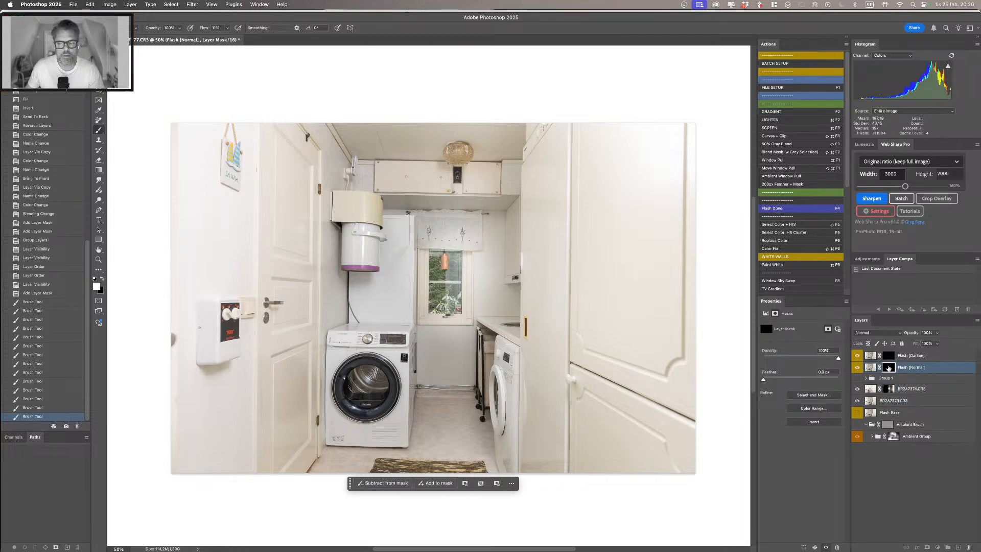
pyautogui.keyDown('shift'); pyautogui.click(888, 368); pyautogui.keyUp('shift')
pyautogui.keyDown('shift'); pyautogui.click(888, 368); pyautogui.keyUp('shift')
pyautogui.keyDown('shift'); pyautogui.click(889, 369); pyautogui.keyUp('shift')
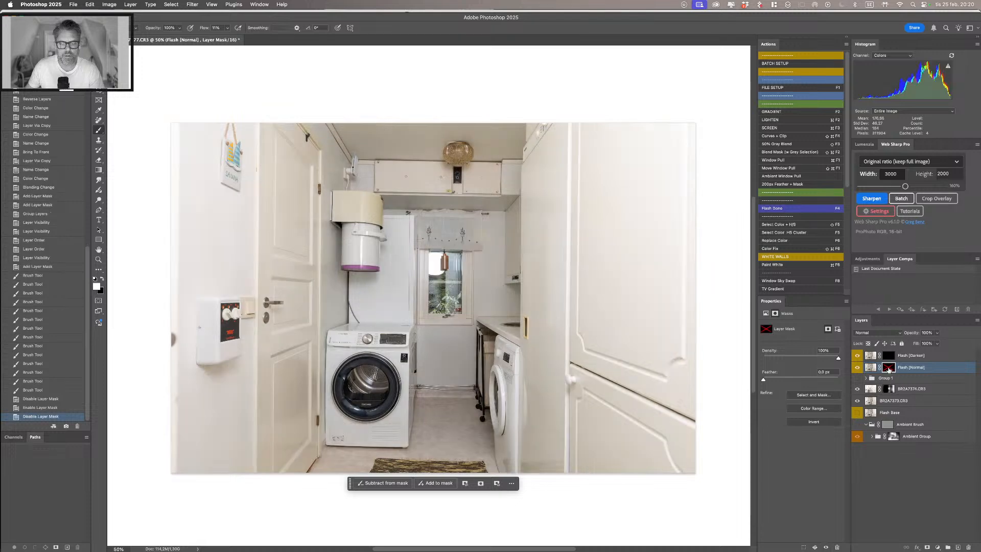
pyautogui.keyDown('shift'); pyautogui.click(889, 369); pyautogui.keyUp('shift')
pyautogui.keyDown('shift'); pyautogui.click(889, 369); pyautogui.keyUp('shift')
pyautogui.keyDown('shift'); pyautogui.click(889, 368); pyautogui.keyUp('shift')
pyautogui.keyDown('shift'); pyautogui.click(889, 368); pyautogui.keyUp('shift')
pyautogui.keyDown('shift'); pyautogui.click(890, 368); pyautogui.keyUp('shift')
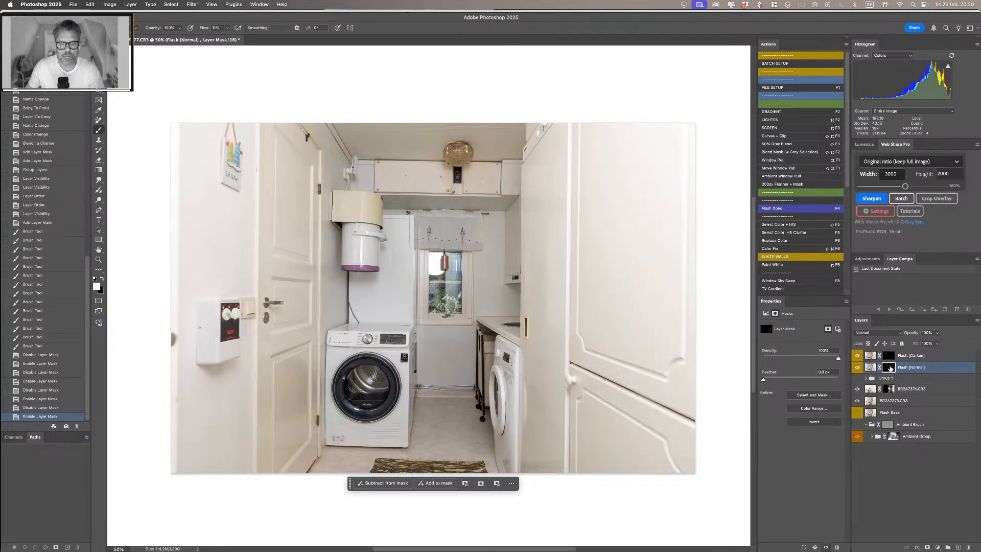
pyautogui.keyDown('shift'); pyautogui.click(890, 368); pyautogui.keyUp('shift')
pyautogui.keyDown('shift'); pyautogui.click(891, 367); pyautogui.keyUp('shift')
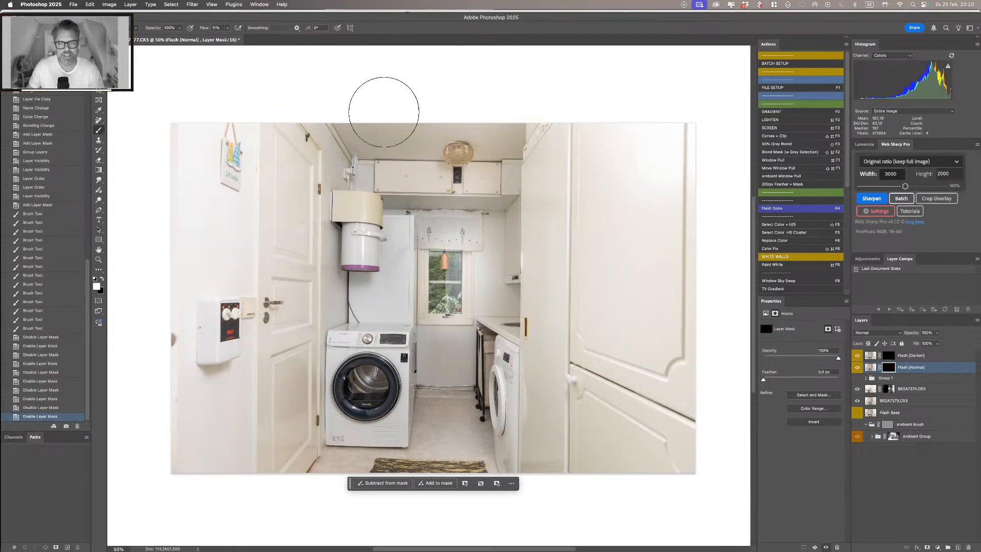
# Step: Paint white at 11% flow on the Flash [Normal] mask over the door, the water heater and the window area
pyautogui.moveTo(384, 144)
pyautogui.mouseDown()
pyautogui.moveTo(427, 156)
pyautogui.moveTo(431, 144)
pyautogui.moveTo(413, 148)
pyautogui.moveTo(425, 148)
pyautogui.moveTo(419, 161)
pyautogui.moveTo(433, 169)
pyautogui.moveTo(427, 157)
pyautogui.moveTo(380, 160)
pyautogui.moveTo(385, 143)
pyautogui.moveTo(345, 149)
pyautogui.moveTo(325, 166)
pyautogui.moveTo(342, 159)
pyautogui.moveTo(317, 222)
pyautogui.moveTo(328, 235)
pyautogui.moveTo(319, 286)
pyautogui.mouseUp()
pyautogui.moveTo(269, 342); pyautogui.dragTo(283, 341)
pyautogui.moveTo(287, 270); pyautogui.dragTo(267, 393)
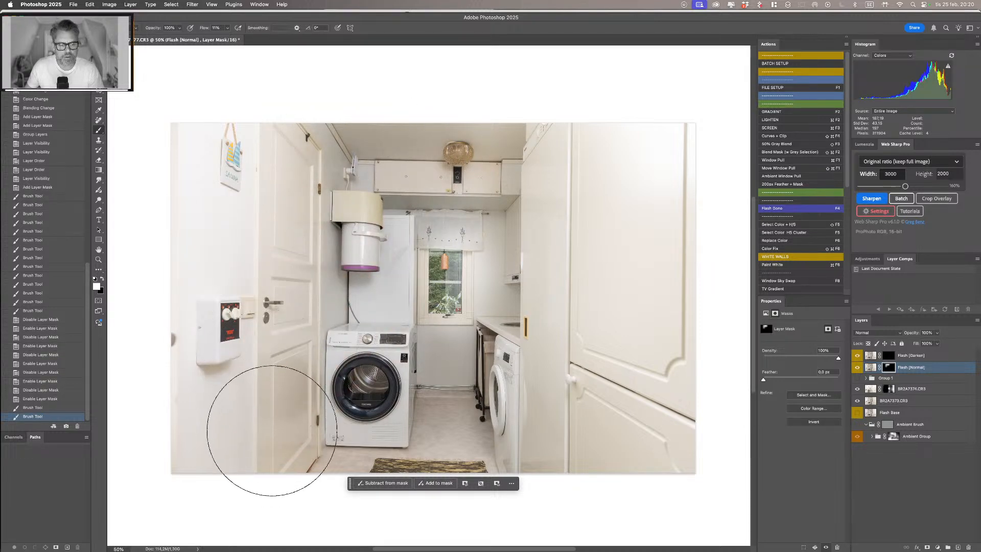
pyautogui.moveTo(311, 185); pyautogui.dragTo(322, 293)
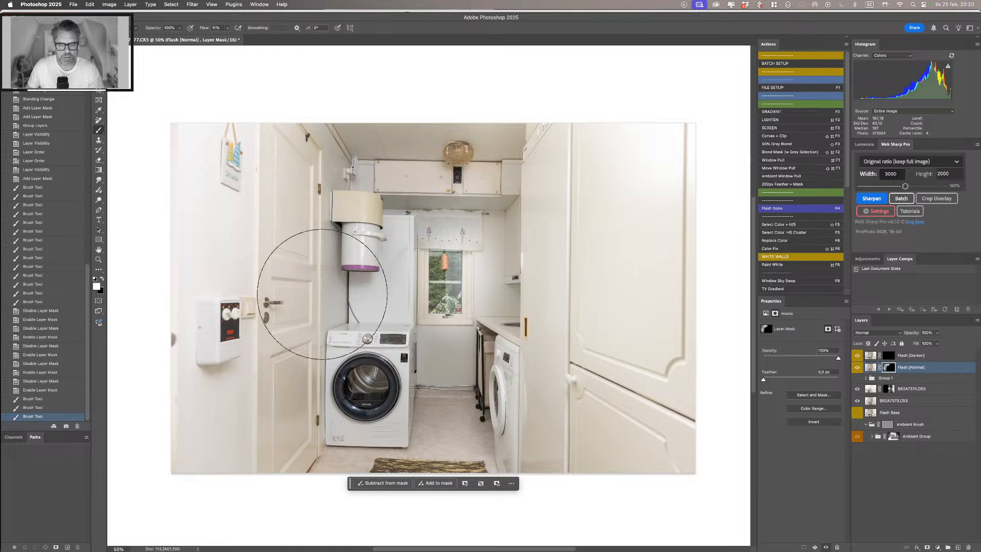
pyautogui.moveTo(377, 234)
pyautogui.mouseDown()
pyautogui.moveTo(385, 268)
pyautogui.moveTo(370, 266)
pyautogui.mouseUp()
pyautogui.moveTo(455, 260)
pyautogui.mouseDown()
pyautogui.moveTo(452, 277)
pyautogui.moveTo(472, 278)
pyautogui.mouseUp()
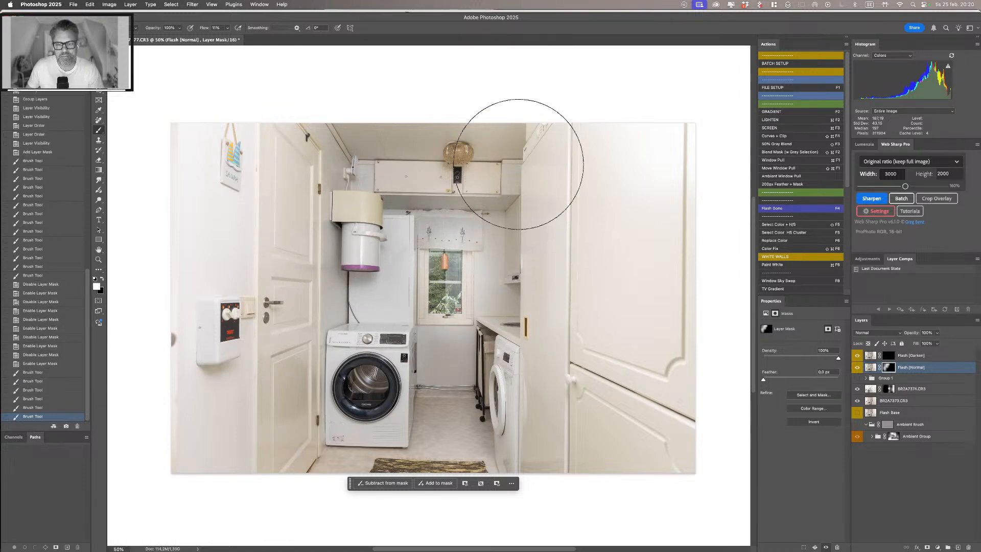
# Step: Paint the Flash [Normal] exposure in over the ceiling, the tall cabinets and the floor
pyautogui.moveTo(518, 164); pyautogui.dragTo(522, 138)
pyautogui.moveTo(398, 124); pyautogui.dragTo(526, 137)
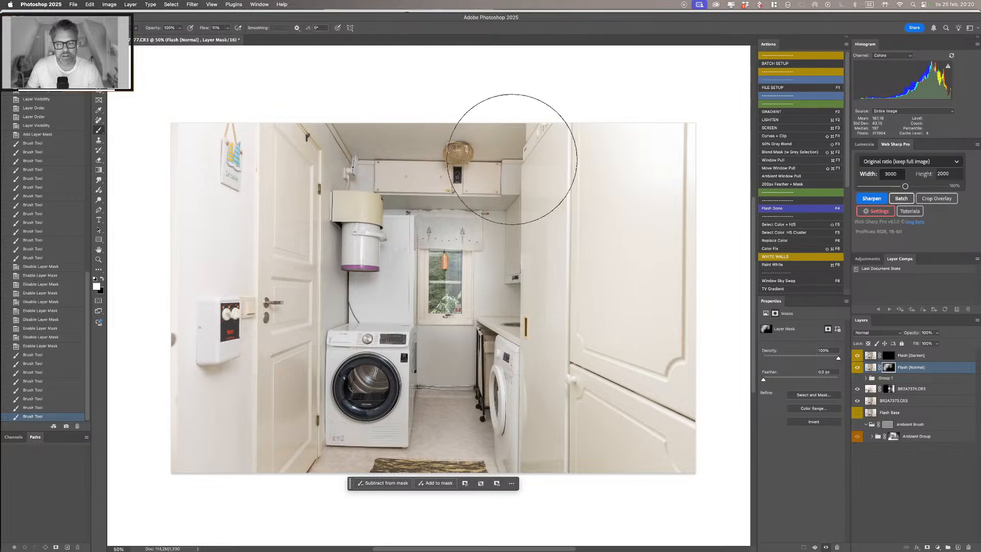
pyautogui.moveTo(539, 439)
pyautogui.mouseDown()
pyautogui.moveTo(590, 415)
pyautogui.moveTo(602, 109)
pyautogui.moveTo(600, 118)
pyautogui.mouseUp()
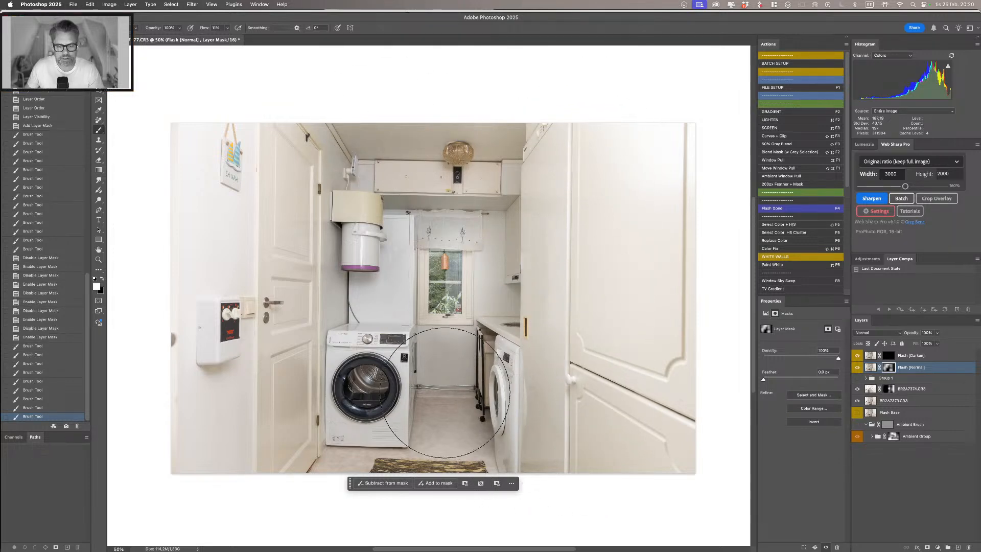
pyautogui.moveTo(447, 394)
pyautogui.mouseDown()
pyautogui.moveTo(441, 458)
pyautogui.moveTo(370, 458)
pyautogui.mouseUp()
# Step: Paint black on the Flash [Normal] mask over the door, the wall beside it and the ceiling
pyautogui.press('x')
pyautogui.moveTo(335, 310)
pyautogui.mouseDown()
pyautogui.moveTo(348, 198)
pyautogui.moveTo(305, 131)
pyautogui.mouseUp()
pyautogui.moveTo(264, 160); pyautogui.dragTo(236, 197)
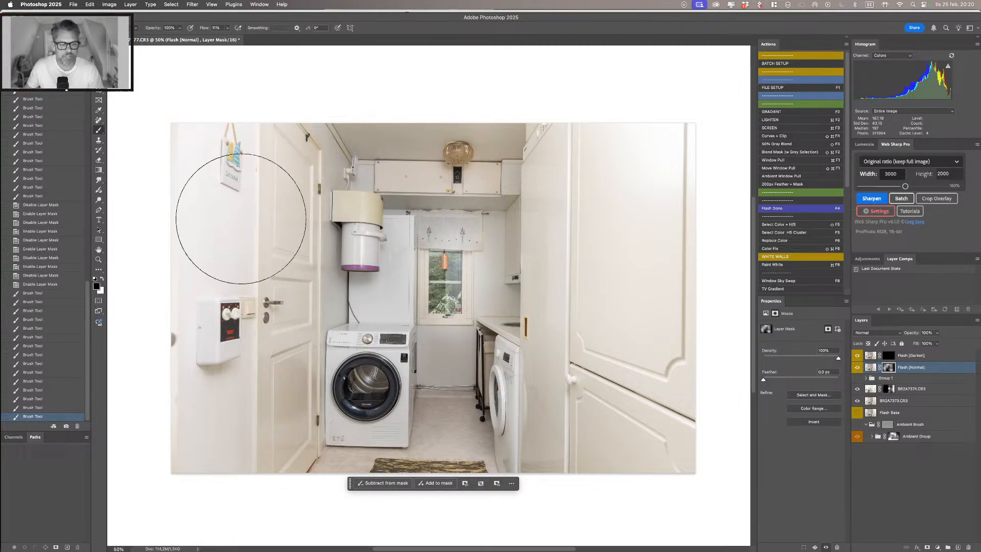
pyautogui.moveTo(504, 161); pyautogui.dragTo(503, 145)
pyautogui.moveTo(501, 140); pyautogui.dragTo(442, 145)
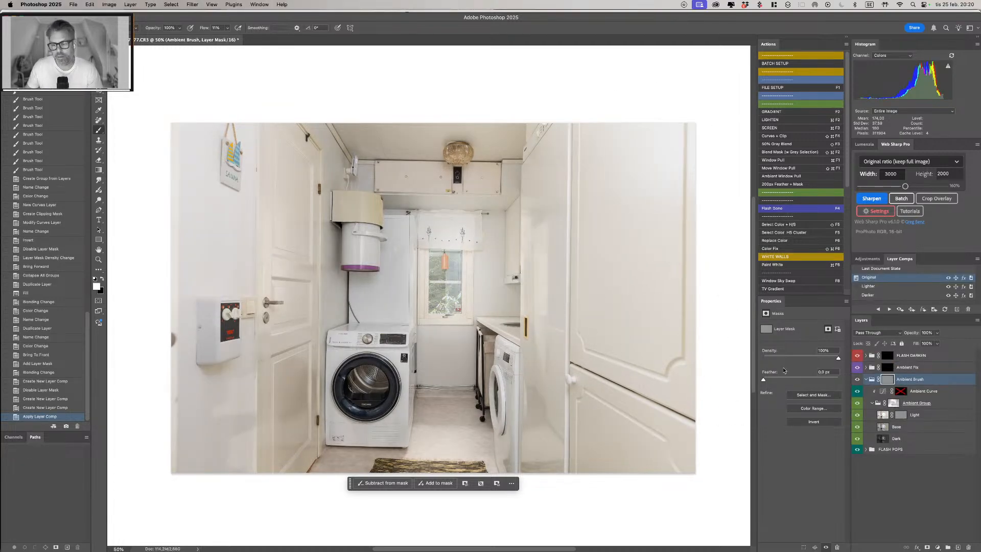
# Step: Compare the Lighter and Darker layer comps, then return to the Original comp
pyautogui.click(856, 286)
pyautogui.click(857, 295)
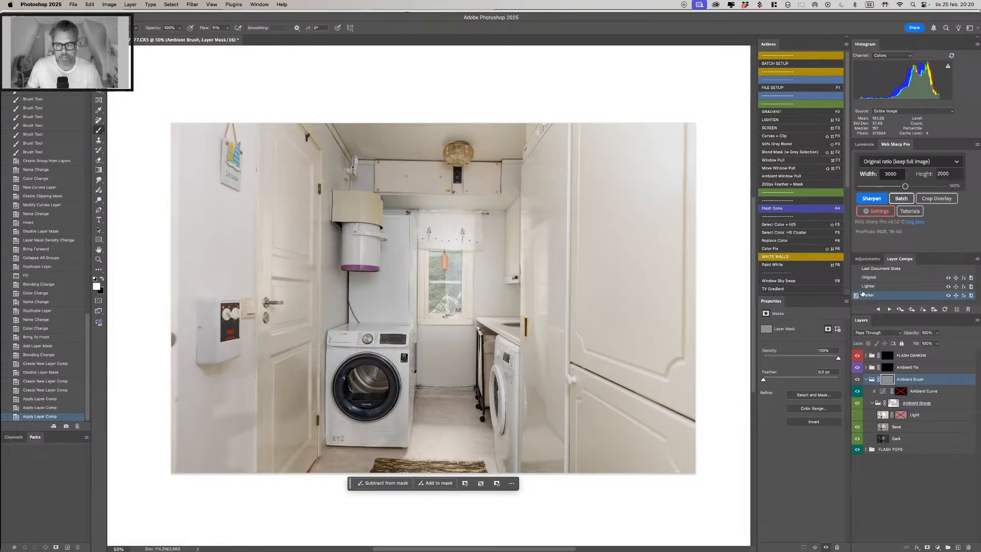
pyautogui.click(860, 279)
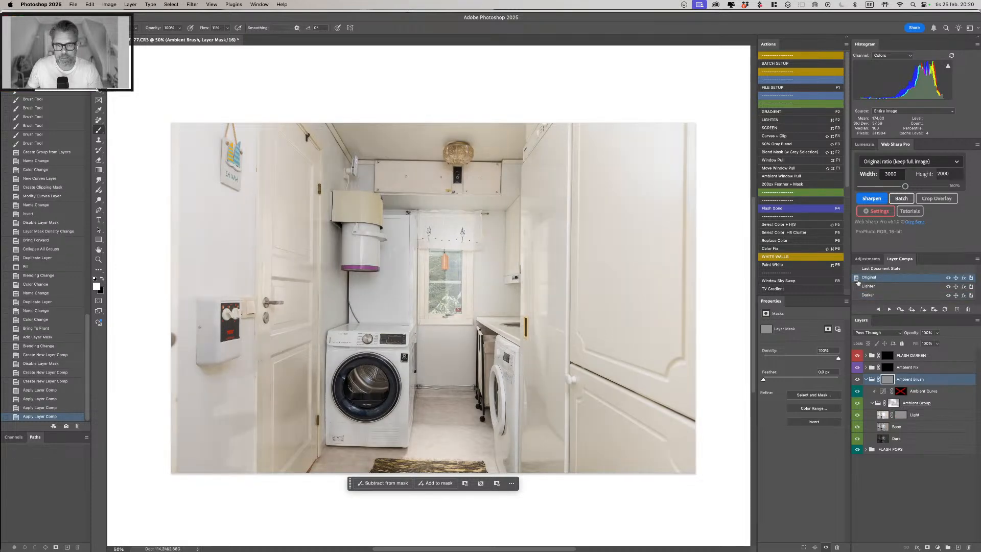
# Step: Set the density of the Ambient Group layer mask to 100%
pyautogui.click(894, 403)
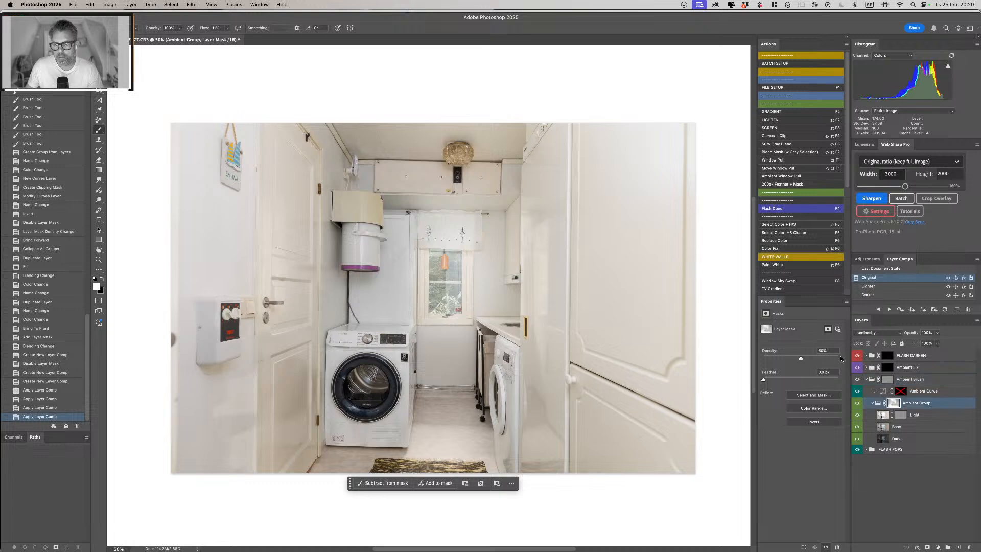
pyautogui.moveTo(800, 357); pyautogui.dragTo(841, 358)
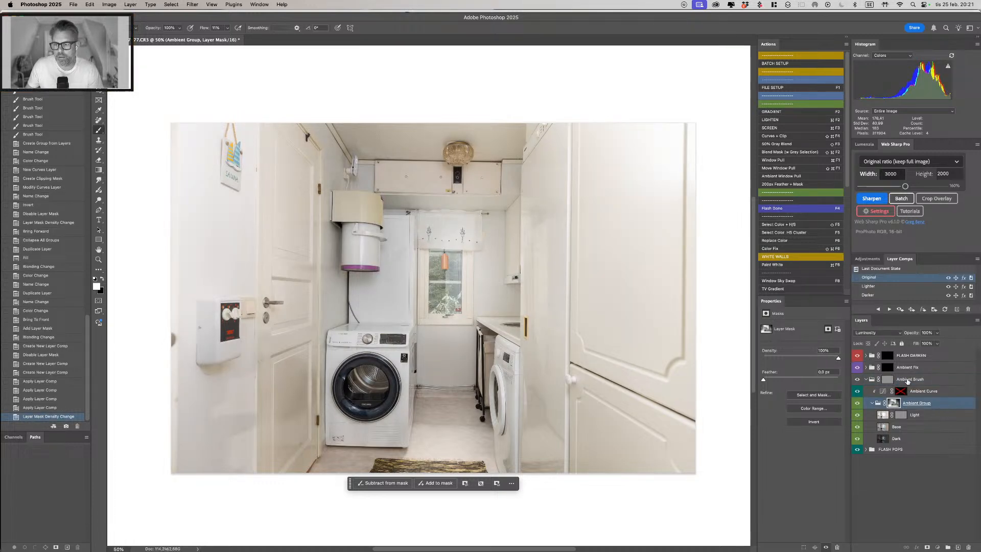
# Step: Preview the Ambient Brush group without its mask, then try the group at 50% opacity and undo it
pyautogui.click(887, 379)
pyautogui.keyDown('shift'); pyautogui.click(886, 379); pyautogui.keyUp('shift')
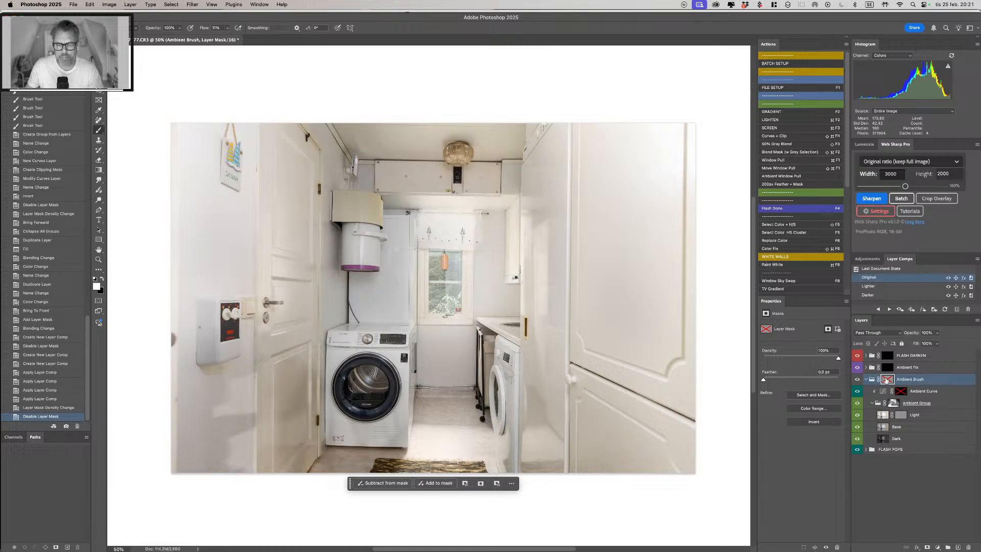
pyautogui.keyDown('shift'); pyautogui.click(886, 380); pyautogui.keyUp('shift')
pyautogui.press('v')
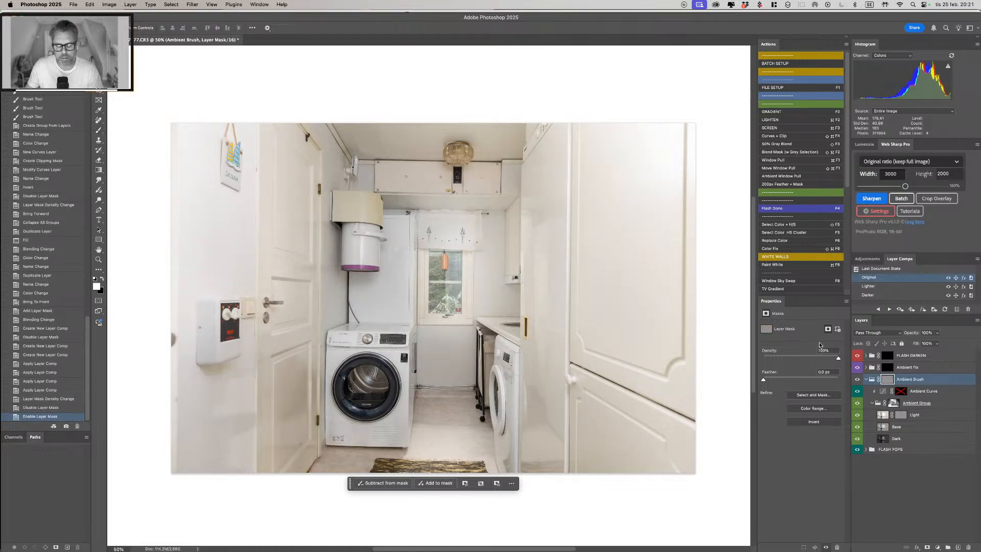
pyautogui.press('5')
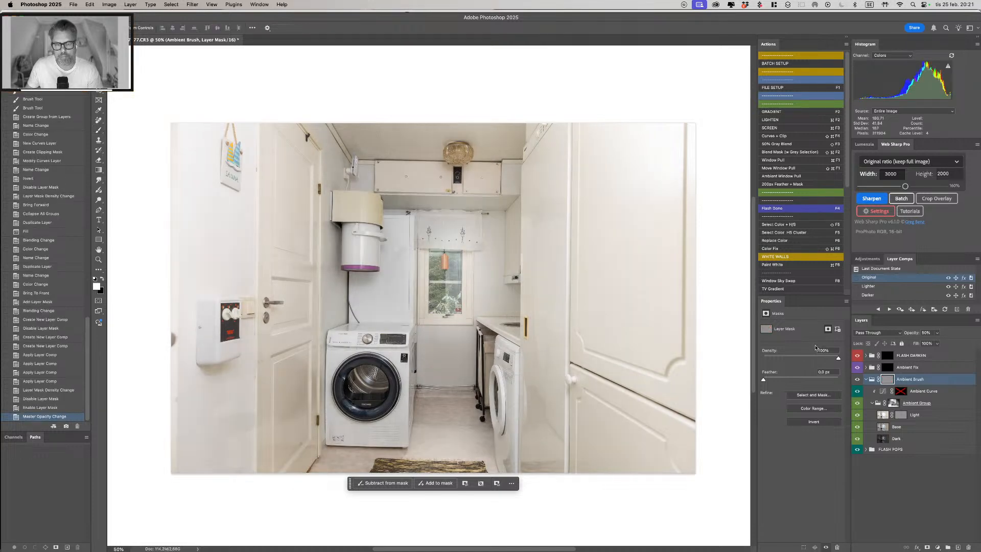
pyautogui.press('super+z')
# Step: Paint white on the FLASH DARKEN group mask over the window, the back wall and the floor below it
pyautogui.click(890, 356)
pyautogui.press('b')
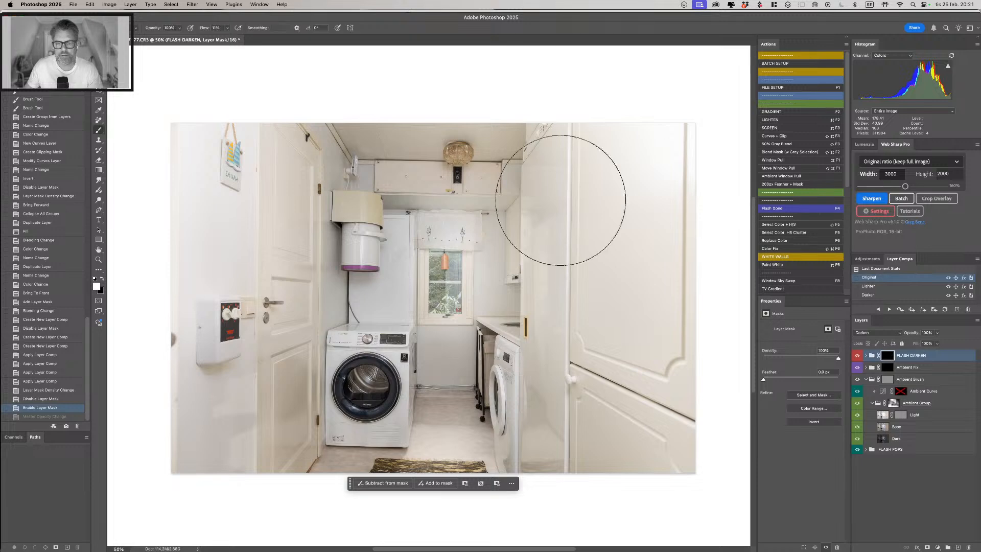
pyautogui.moveTo(418, 267); pyautogui.dragTo(436, 259)
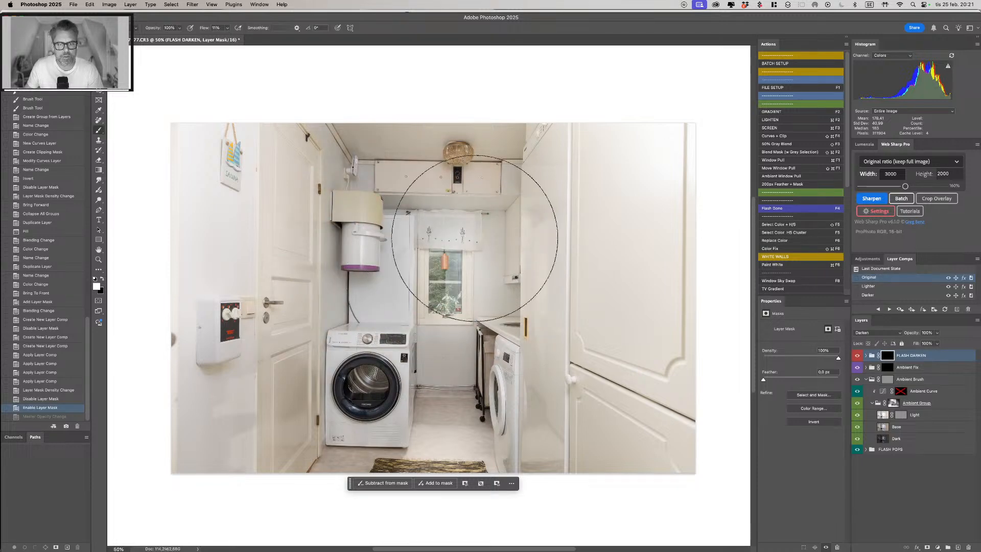
pyautogui.moveTo(423, 320)
pyautogui.mouseDown()
pyautogui.moveTo(417, 377)
pyautogui.moveTo(432, 403)
pyautogui.moveTo(402, 437)
pyautogui.moveTo(434, 434)
pyautogui.mouseUp()
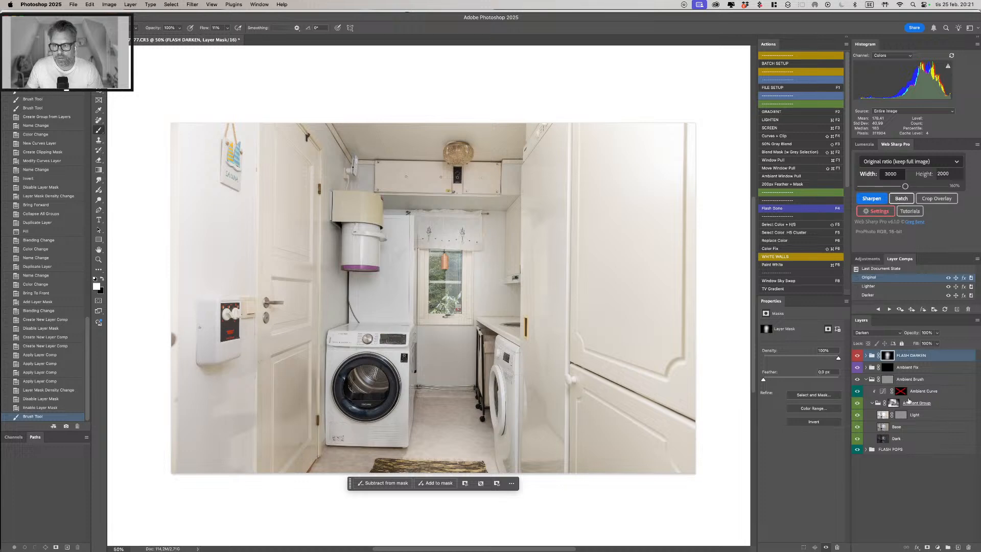
# Step: Paint black on the Ambient Brush group mask over the rug, the front of the floor and the window
pyautogui.click(887, 379)
pyautogui.press('x')
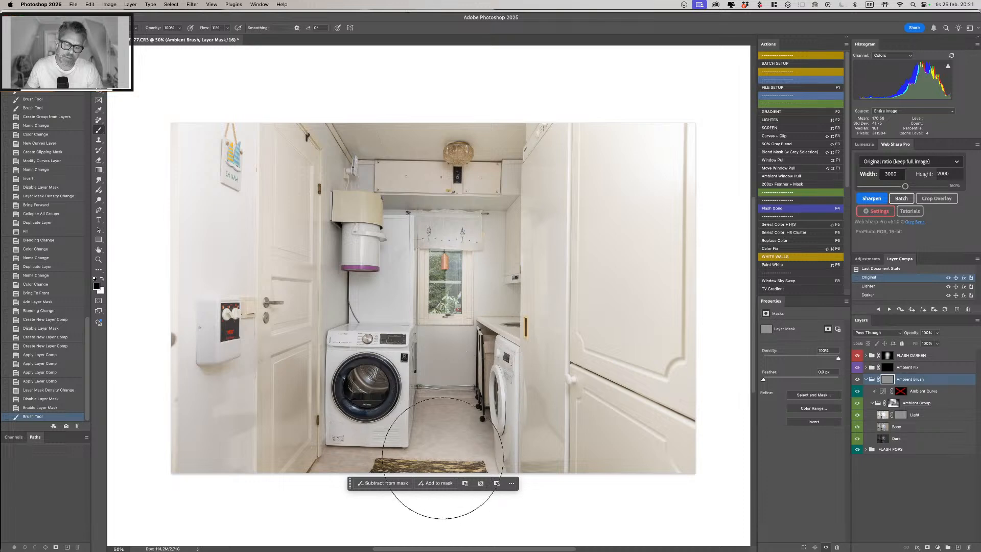
pyautogui.moveTo(443, 460)
pyautogui.mouseDown()
pyautogui.moveTo(454, 440)
pyautogui.moveTo(444, 469)
pyautogui.mouseUp()
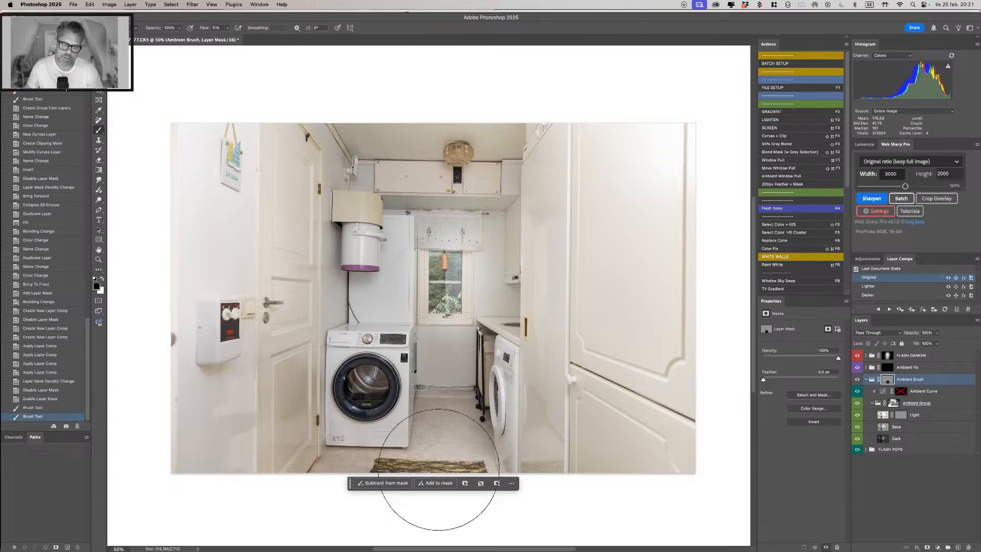
pyautogui.moveTo(472, 270)
pyautogui.mouseDown()
pyautogui.moveTo(467, 287)
pyautogui.moveTo(461, 272)
pyautogui.mouseUp()
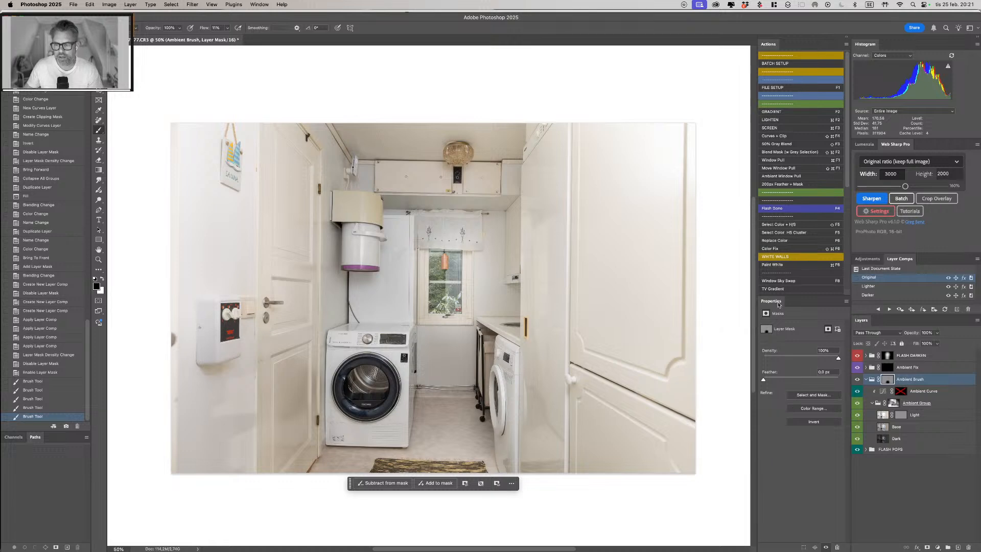
# Step: Switch the Ambient Fix group mask off and on to examine its color correction across the room
pyautogui.click(889, 368)
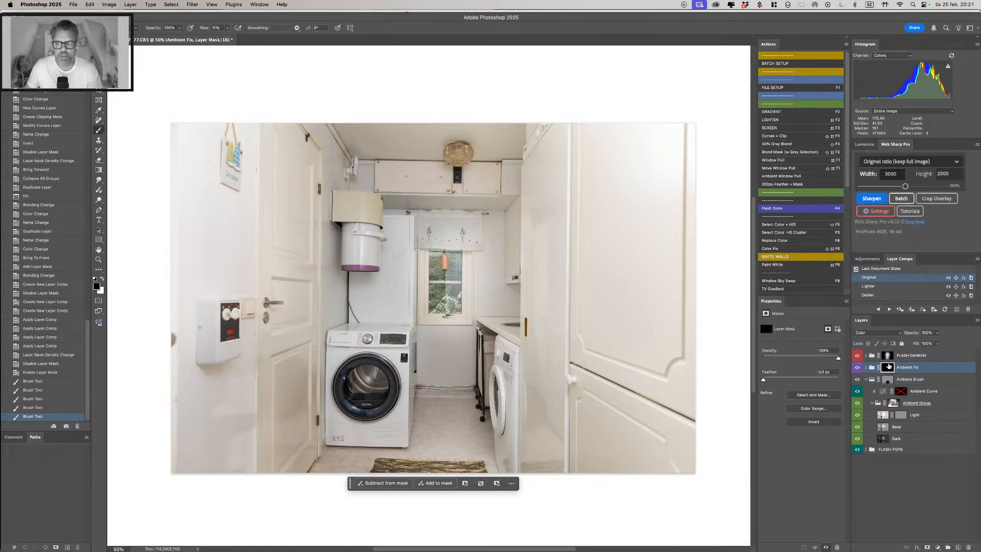
pyautogui.keyDown('shift'); pyautogui.click(888, 367); pyautogui.keyUp('shift')
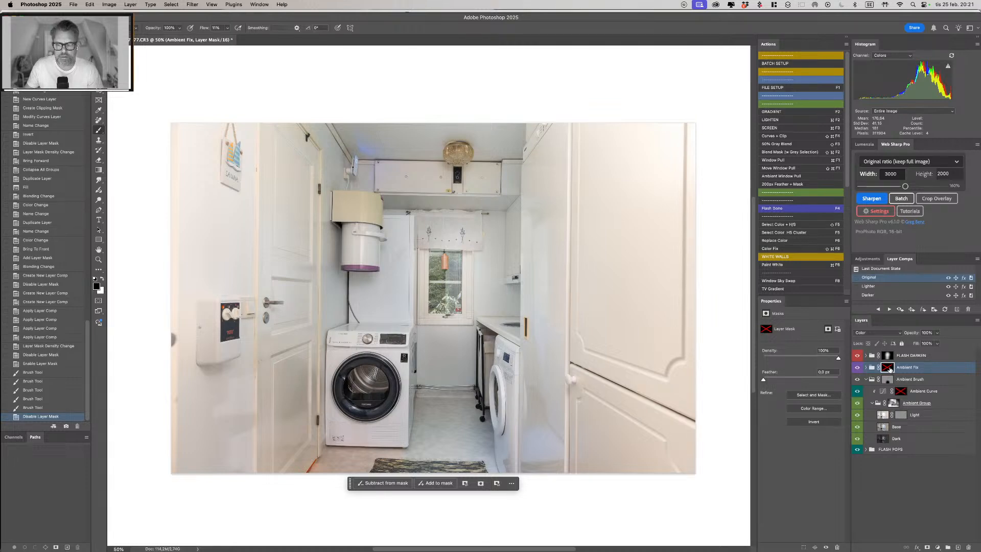
pyautogui.keyDown('shift'); pyautogui.click(890, 369); pyautogui.keyUp('shift')
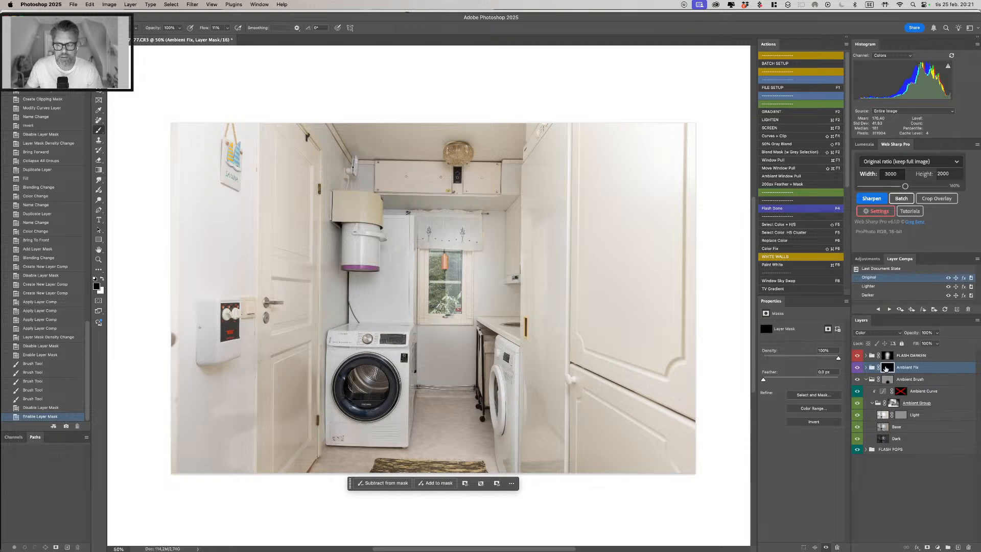
pyautogui.keyDown('shift'); pyautogui.click(887, 369); pyautogui.keyUp('shift')
pyautogui.keyDown('shift'); pyautogui.click(887, 367); pyautogui.keyUp('shift')
pyautogui.keyDown('shift'); pyautogui.click(887, 367); pyautogui.keyUp('shift')
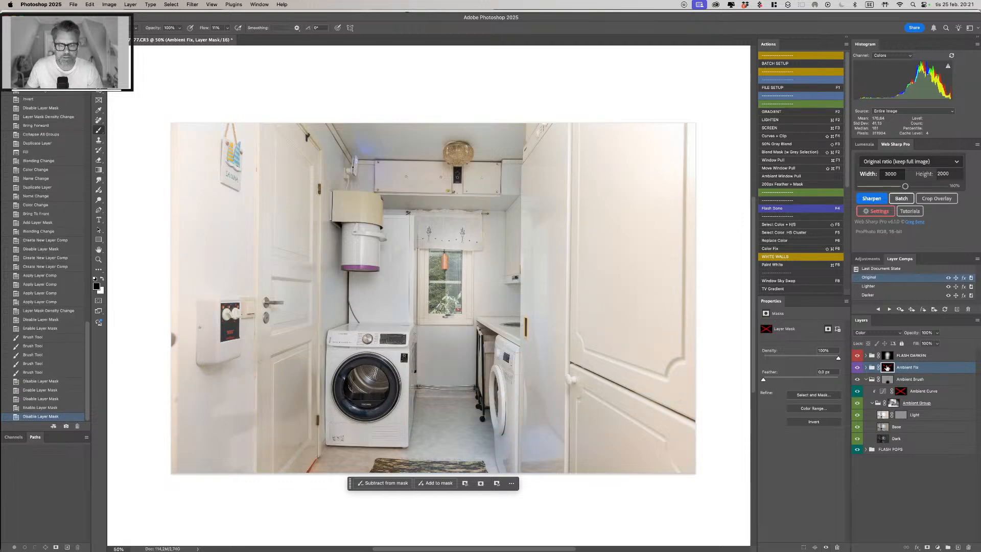
pyautogui.keyDown('shift'); pyautogui.click(887, 366); pyautogui.keyUp('shift')
# Step: Sample the ceiling, walls, doors, floor and cabinets with Color Range and desaturate them to -45 with a masked Hue/Saturation adjustment
pyautogui.click(905, 367)
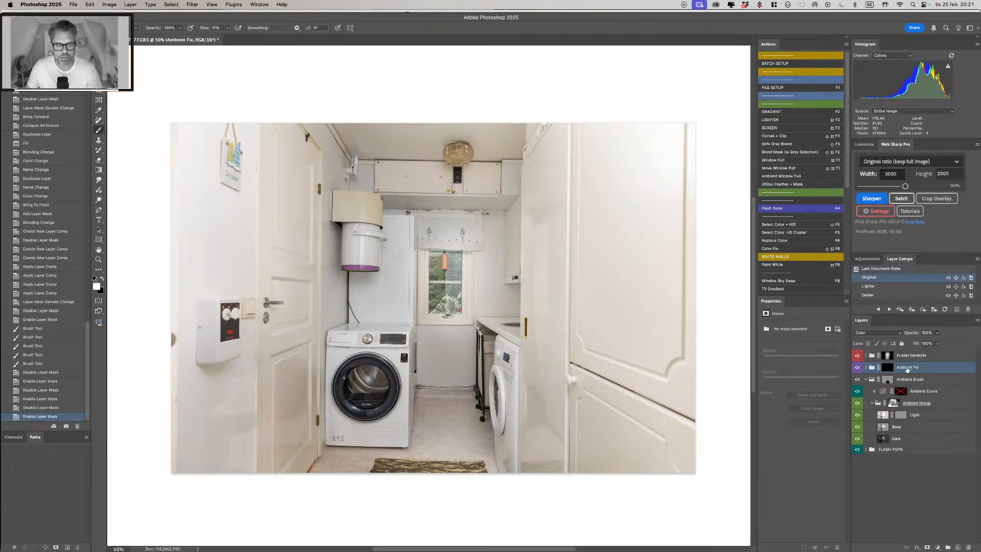
pyautogui.press('F5')
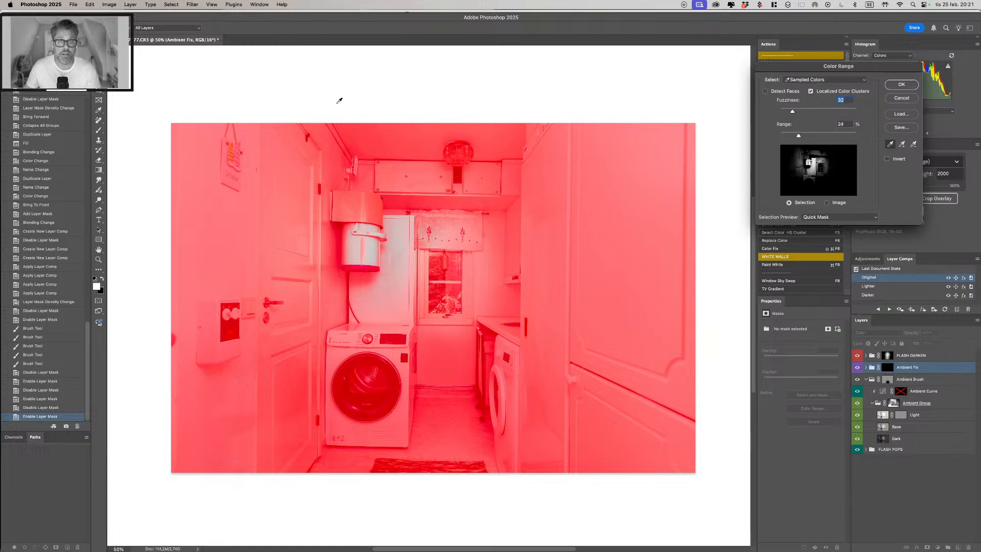
pyautogui.click(368, 148)
pyautogui.keyDown('shift'); pyautogui.click(369, 151); pyautogui.keyUp('shift')
pyautogui.moveTo(369, 151)
pyautogui.mouseDown()
pyautogui.moveTo(428, 139)
pyautogui.moveTo(503, 157)
pyautogui.moveTo(480, 131)
pyautogui.moveTo(496, 163)
pyautogui.moveTo(482, 182)
pyautogui.moveTo(420, 195)
pyautogui.moveTo(403, 178)
pyautogui.moveTo(367, 179)
pyautogui.moveTo(404, 226)
pyautogui.moveTo(395, 247)
pyautogui.moveTo(421, 268)
pyautogui.mouseUp()
pyautogui.moveTo(494, 266); pyautogui.dragTo(488, 277)
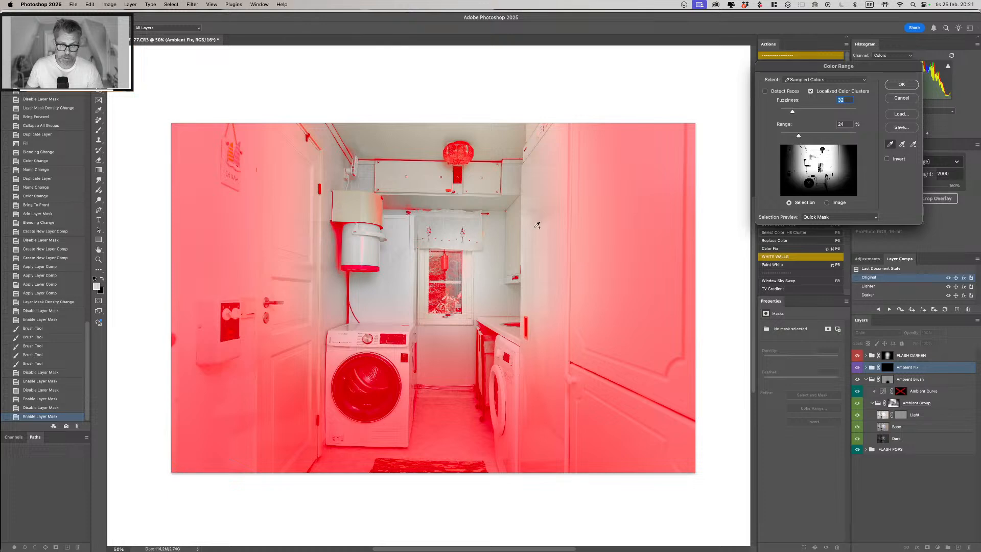
pyautogui.moveTo(315, 202)
pyautogui.mouseDown()
pyautogui.moveTo(293, 216)
pyautogui.moveTo(276, 294)
pyautogui.moveTo(275, 351)
pyautogui.moveTo(308, 397)
pyautogui.mouseUp()
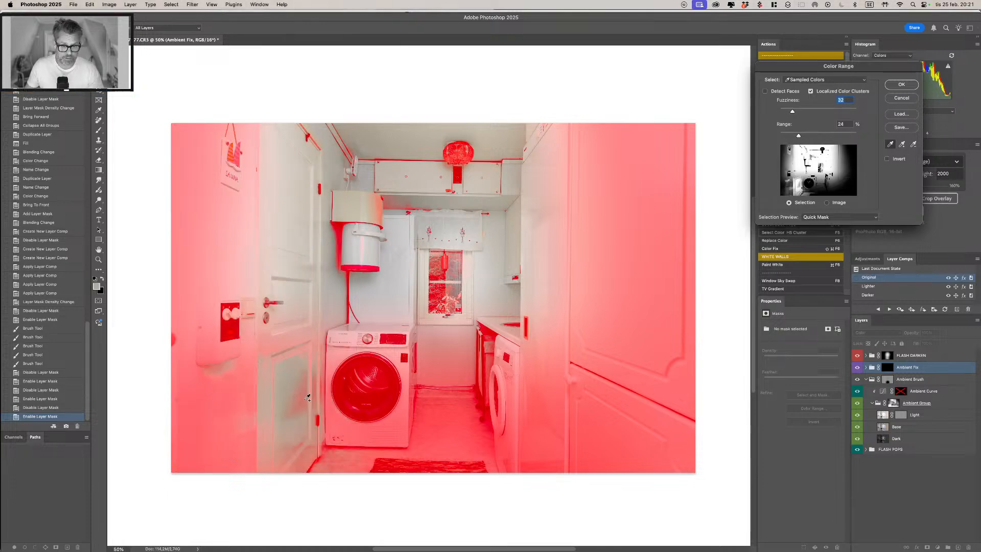
pyautogui.moveTo(309, 332)
pyautogui.mouseDown()
pyautogui.moveTo(303, 366)
pyautogui.moveTo(300, 322)
pyautogui.moveTo(299, 456)
pyautogui.mouseUp()
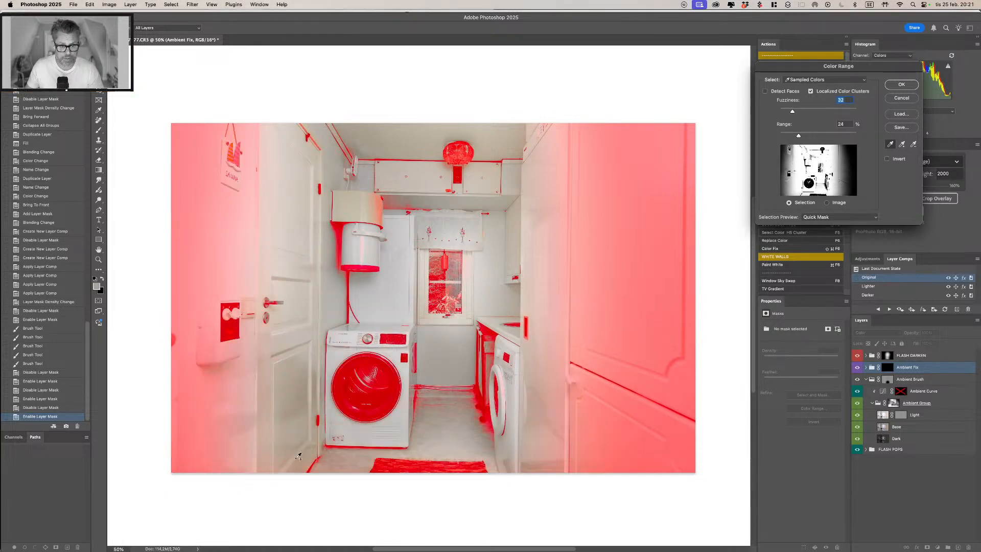
pyautogui.moveTo(551, 244); pyautogui.dragTo(539, 335)
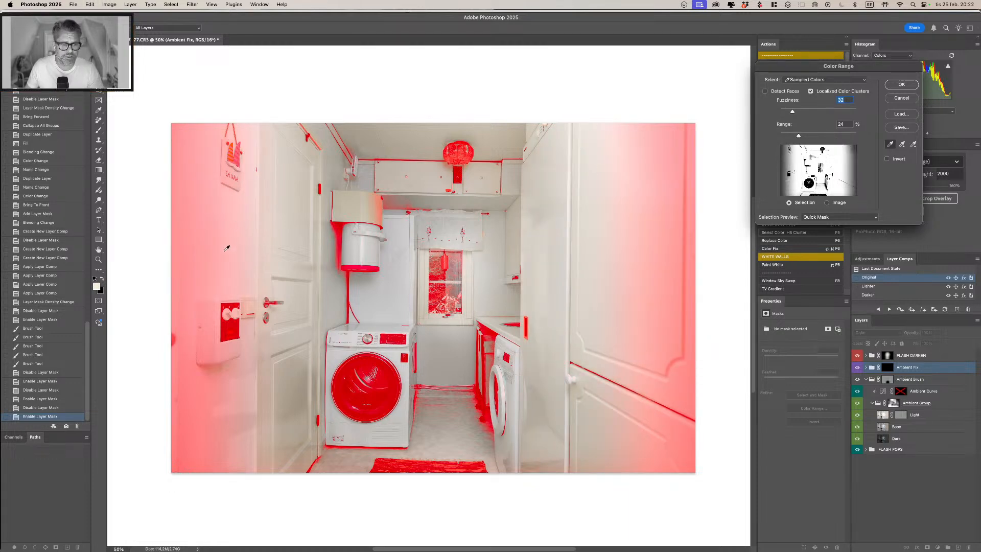
pyautogui.click(908, 86)
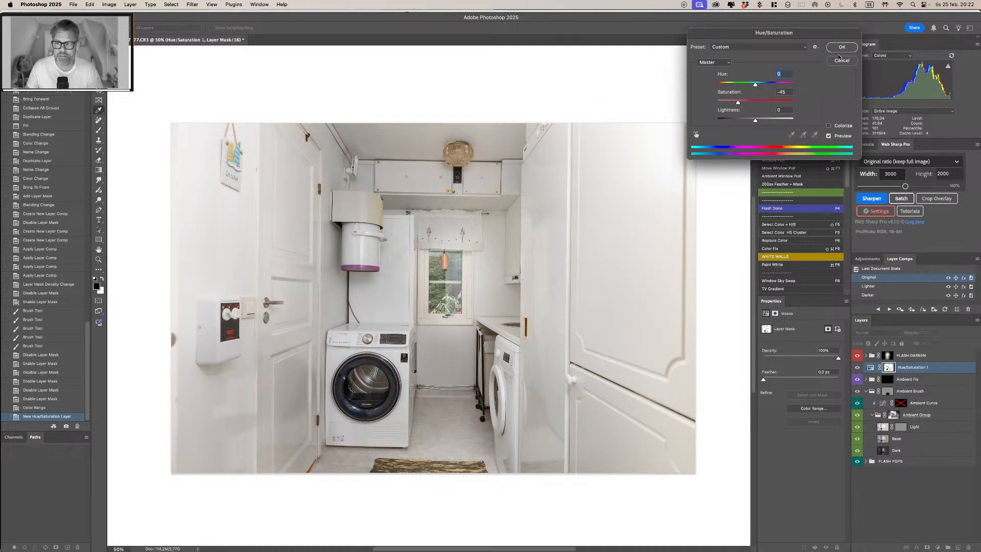
pyautogui.click(838, 49)
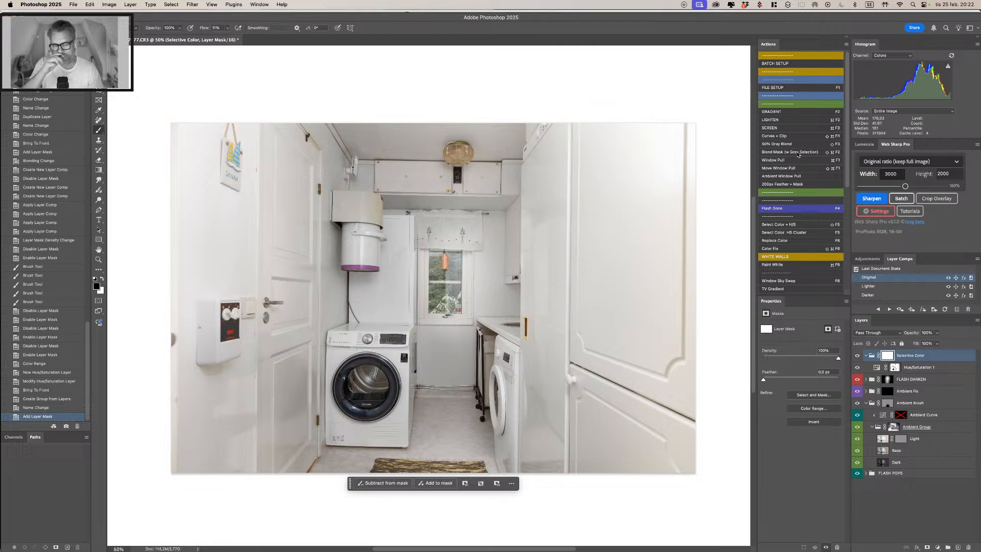
# Step: Set the Selective Color group's opacity to 50% and toggle its visibility off and on to compare the result
pyautogui.scroll(-1, 798, 154)
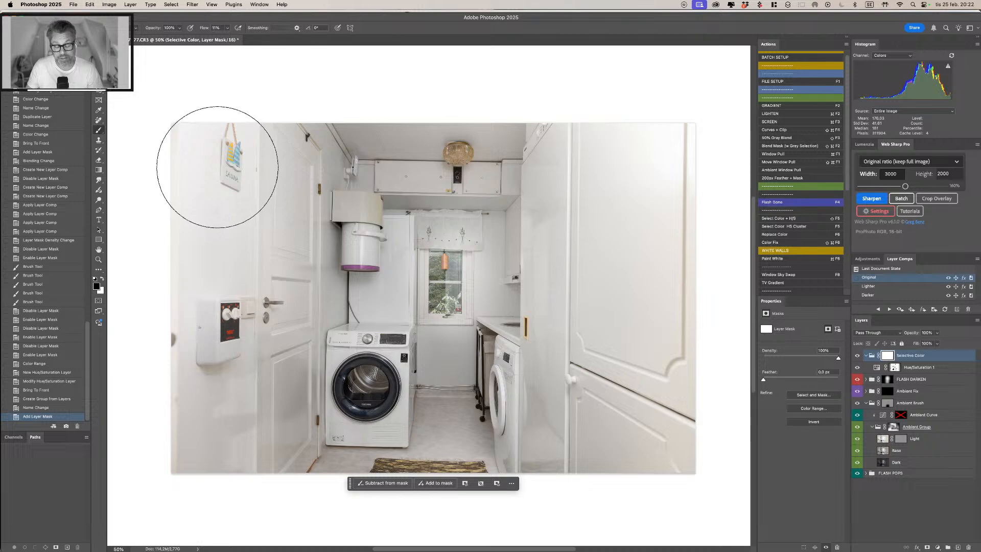
pyautogui.press('v')
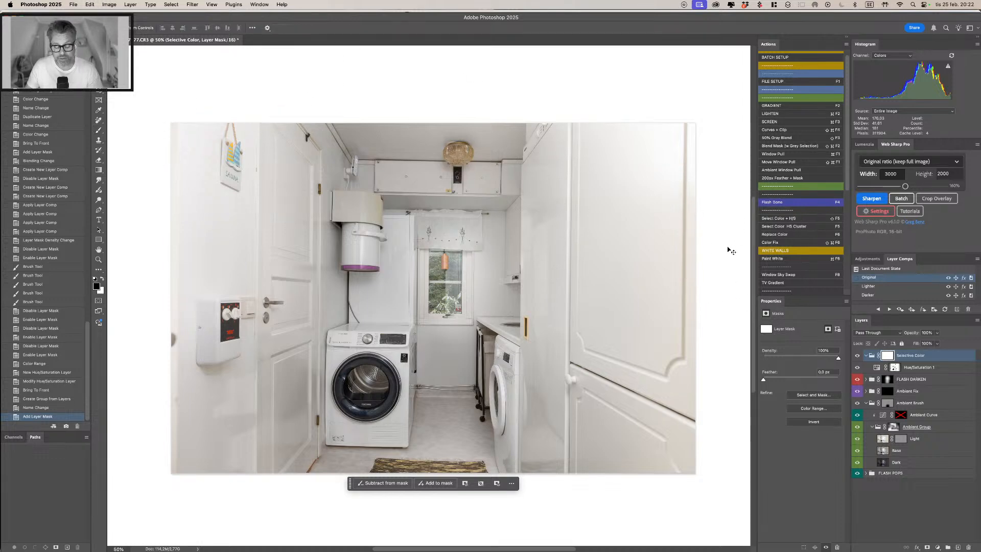
pyautogui.press('5')
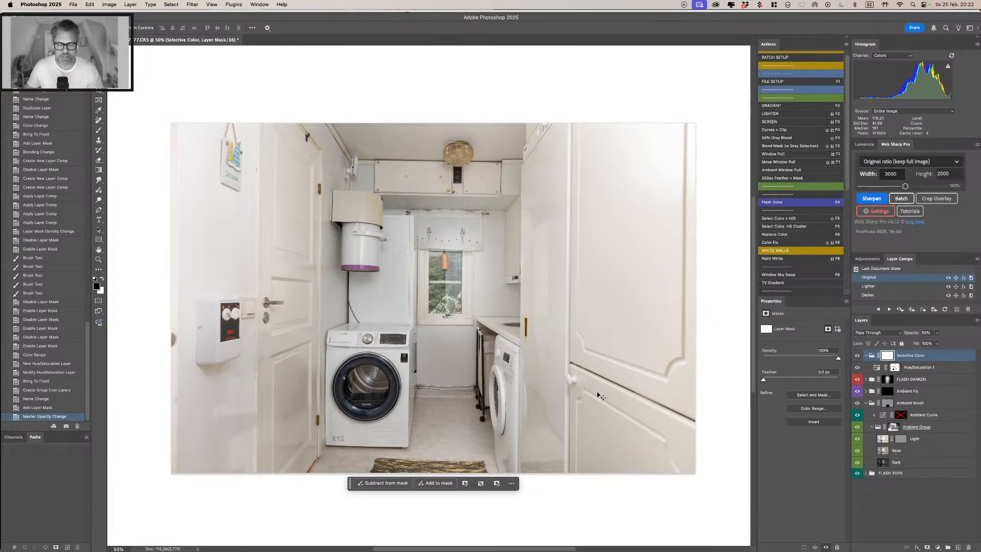
pyautogui.rightClick(430, 347)
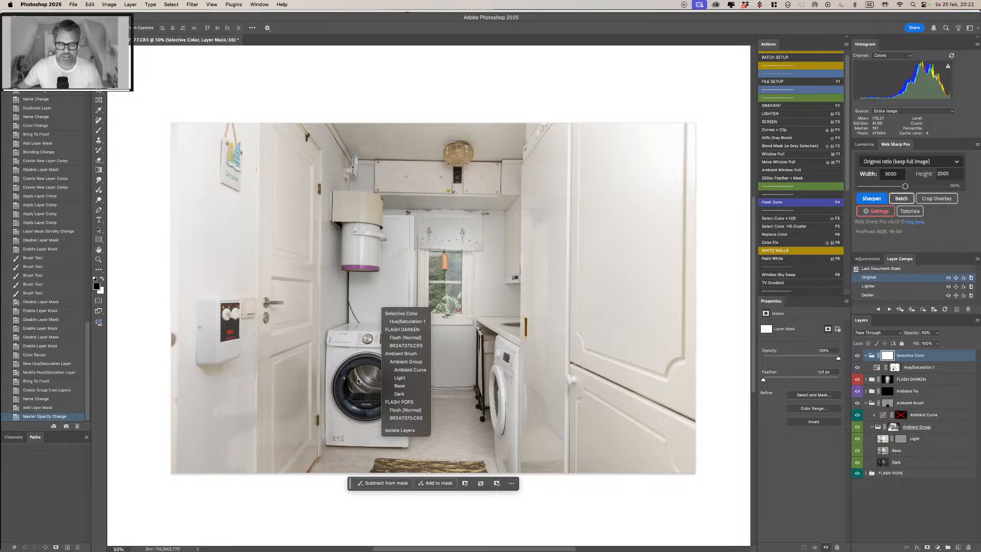
pyautogui.click(924, 360)
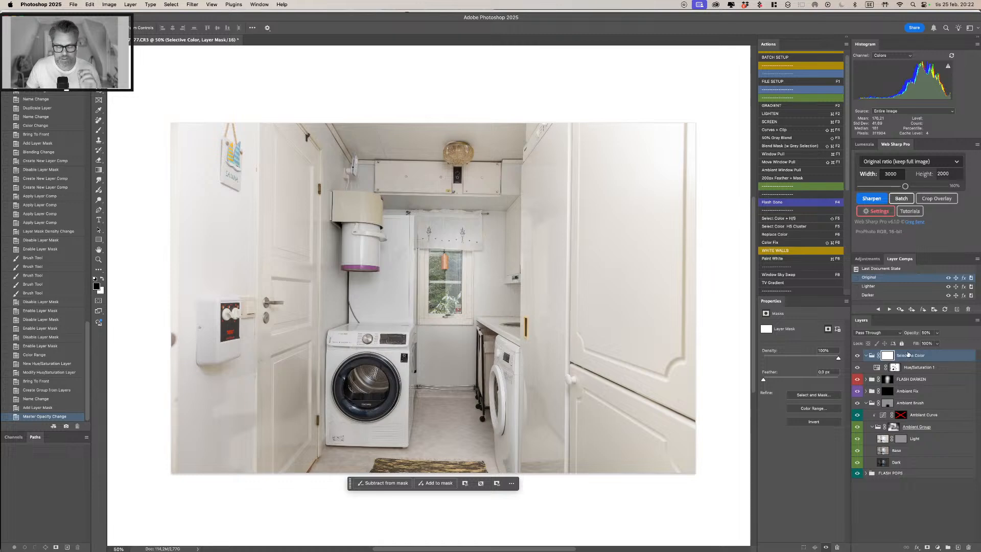
pyautogui.click(870, 356)
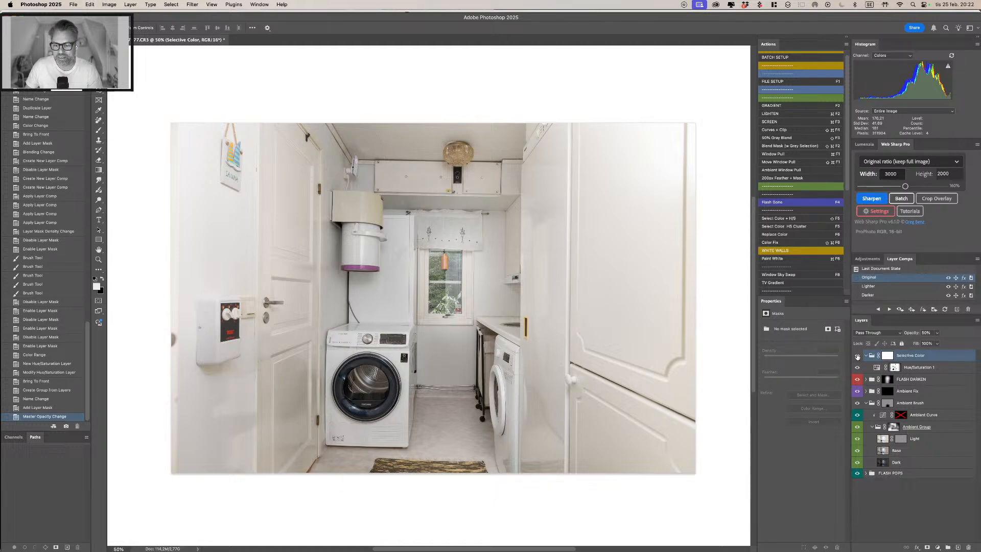
pyautogui.click(857, 356)
pyautogui.click(857, 356)
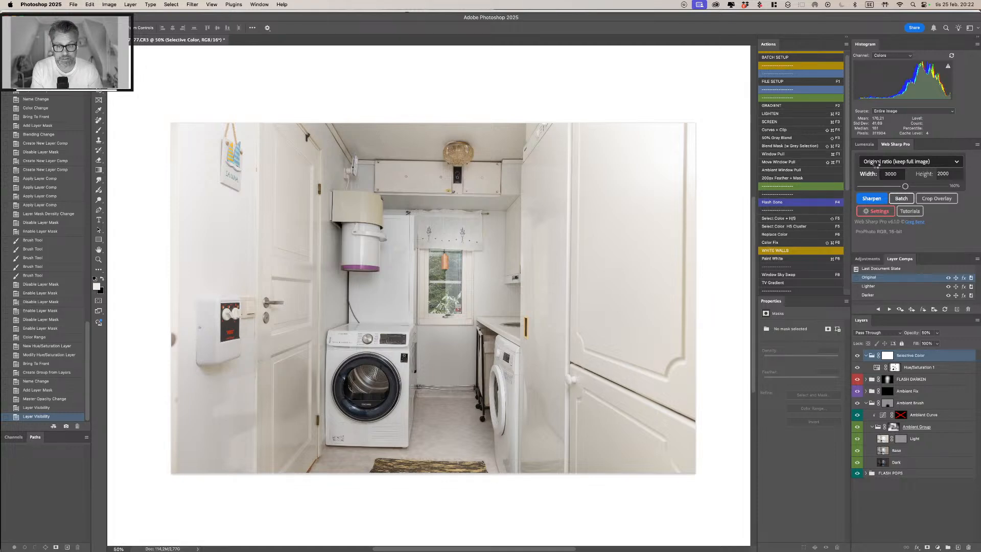
# Step: Run the Nik Color Efex action to build the NIK COLOR smart object layer from the visible image
pyautogui.press('F9')
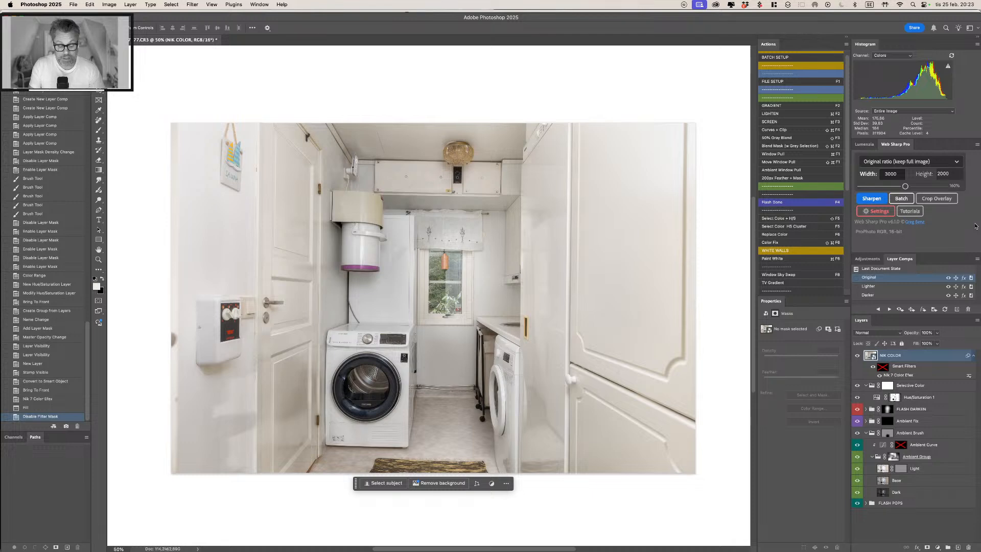
pyautogui.press('super+shift+e')
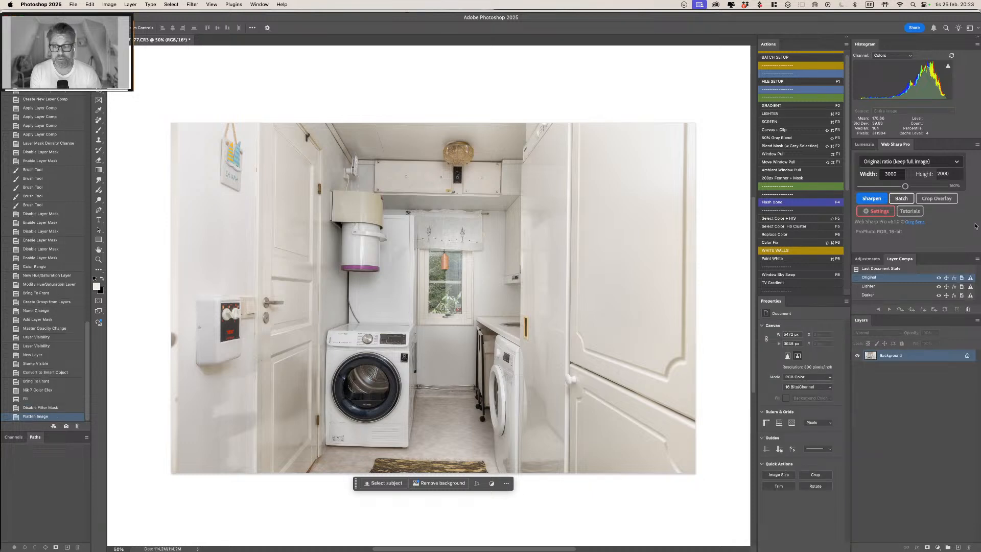
pyautogui.press('super+shift+a')
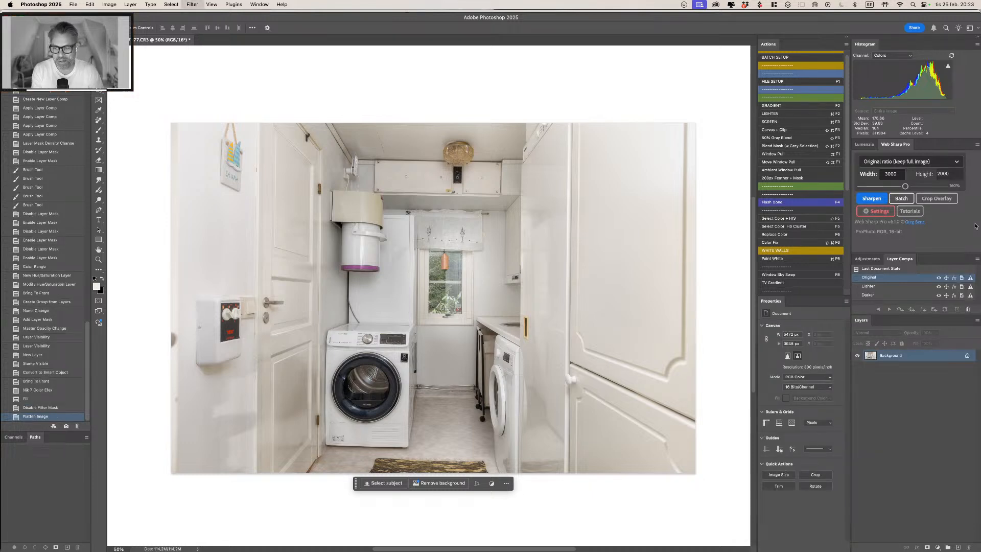
pyautogui.press('super+1')
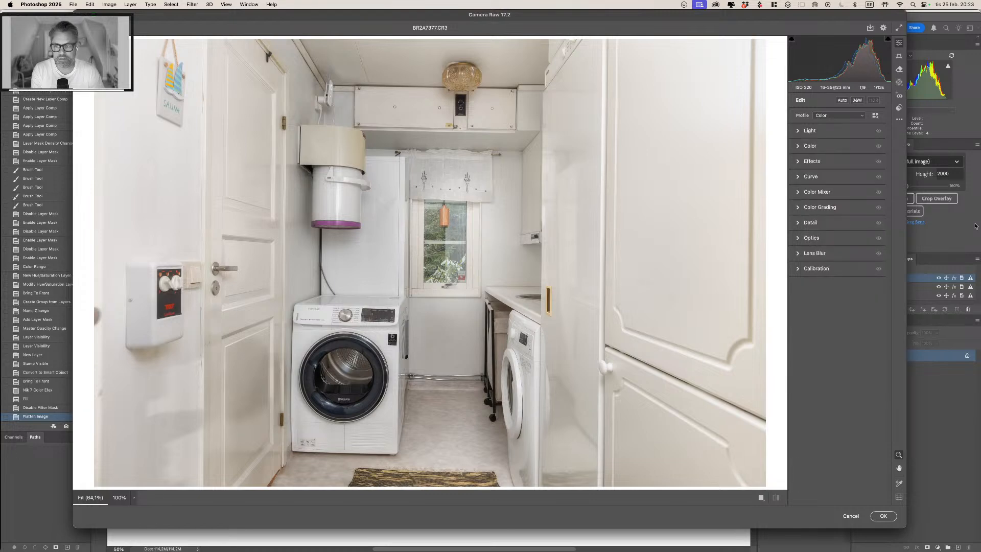
pyautogui.press('super+1')
pyautogui.press('super+u')
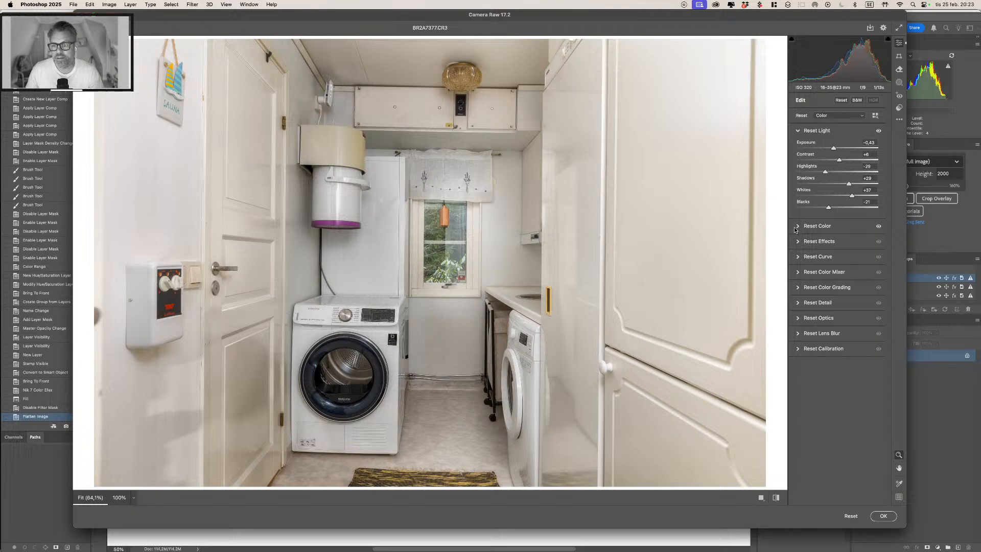
pyautogui.moveTo(849, 60); pyautogui.dragTo(858, 60)
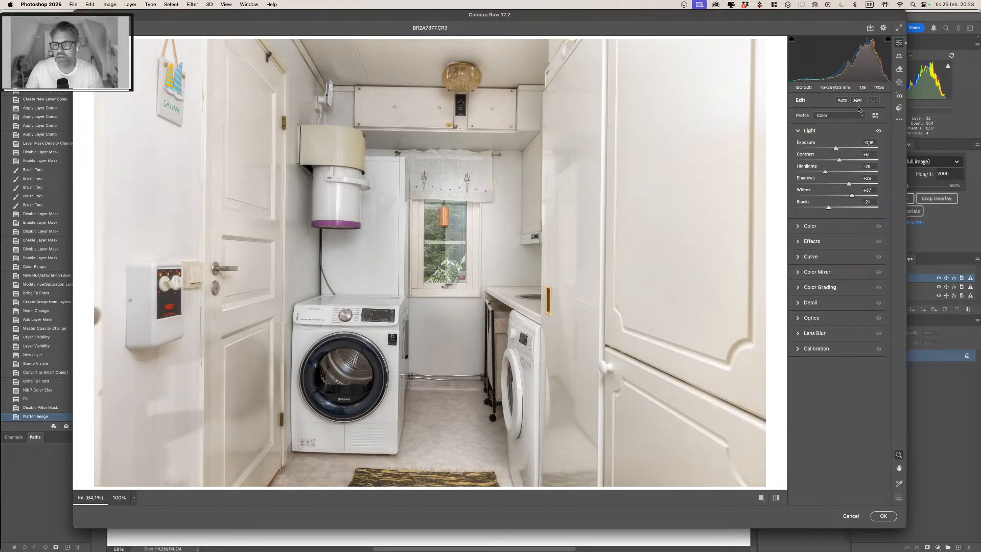
pyautogui.moveTo(827, 209); pyautogui.dragTo(842, 208)
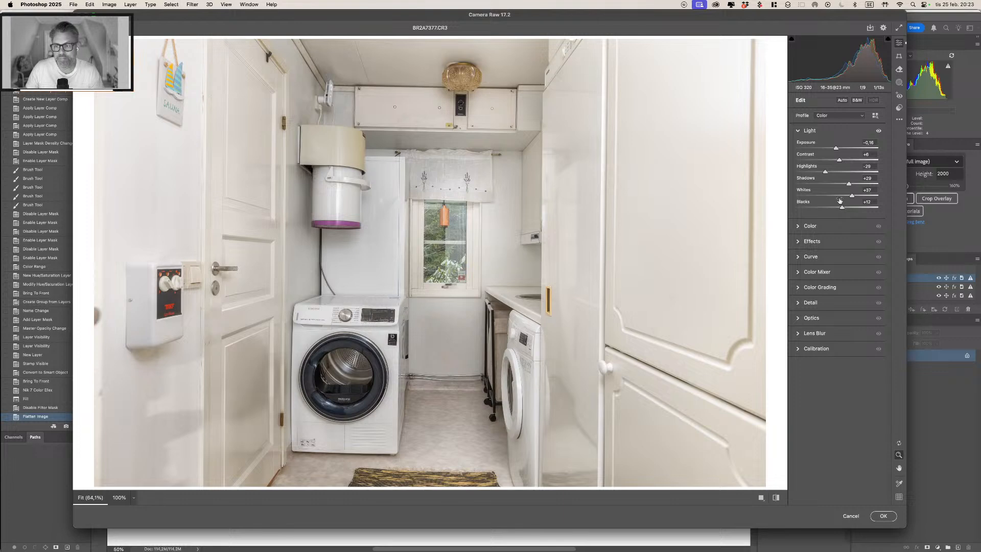
pyautogui.click(833, 172)
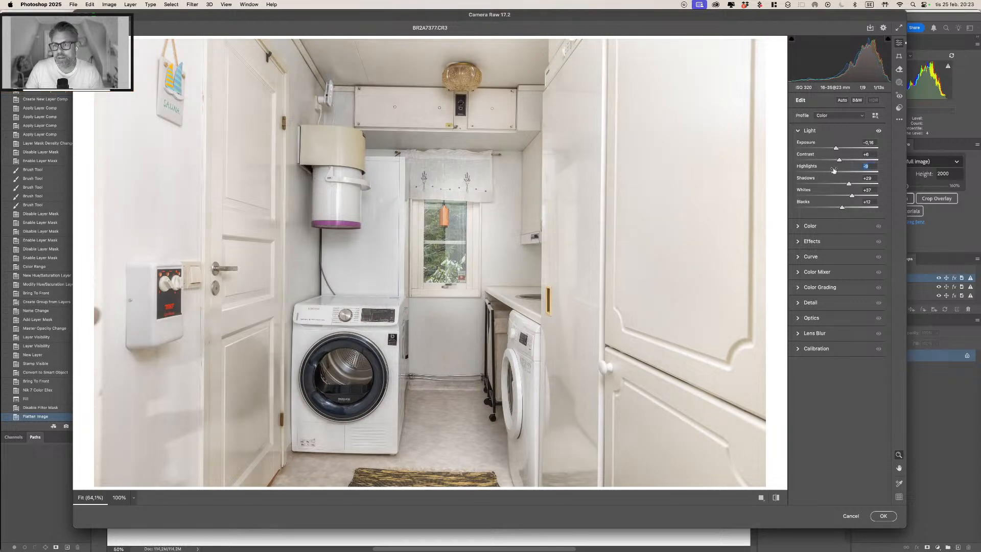
pyautogui.click(850, 516)
pyautogui.press('super+z')
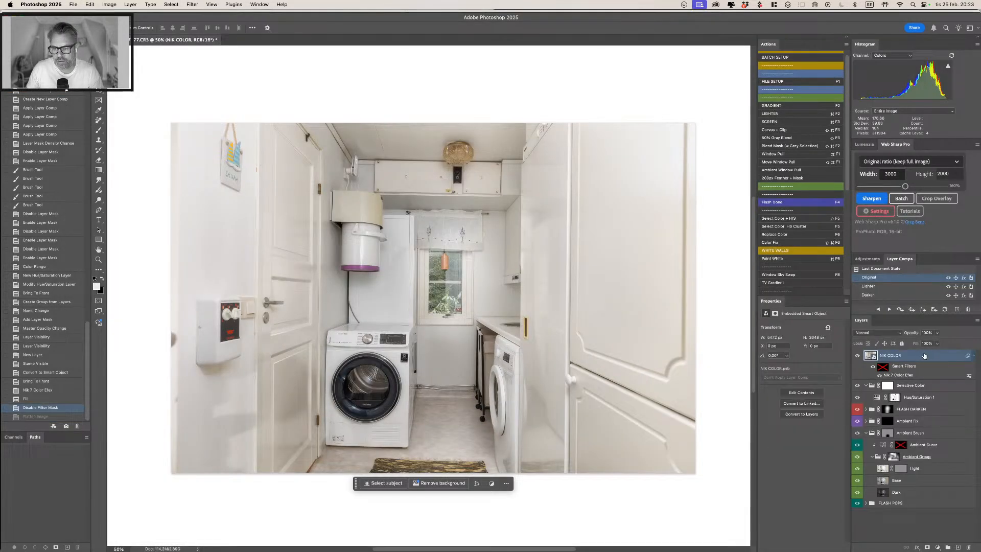
# Step: Set the NIK COLOR layer's opacity to 30% and flatten the image
pyautogui.press('3')
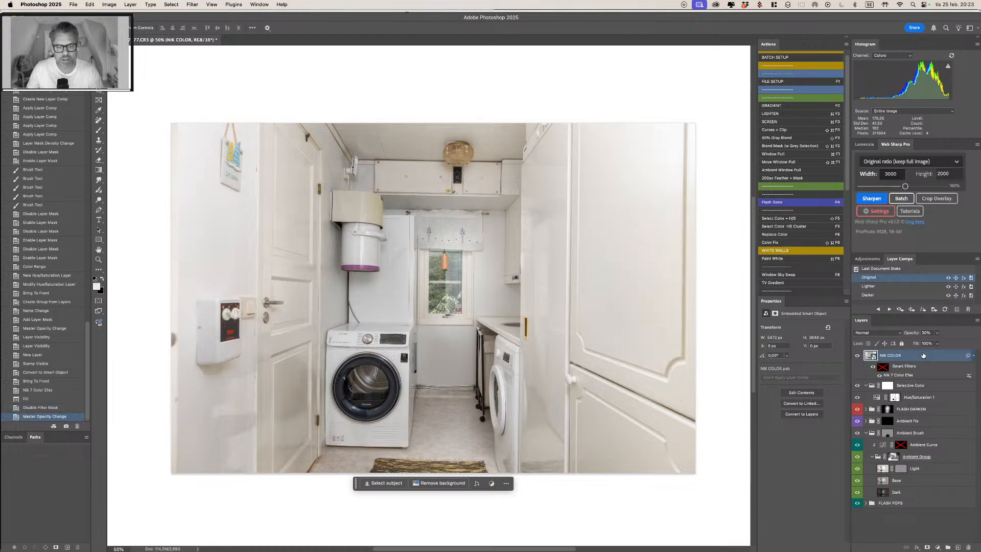
pyautogui.press('super+shift+f')
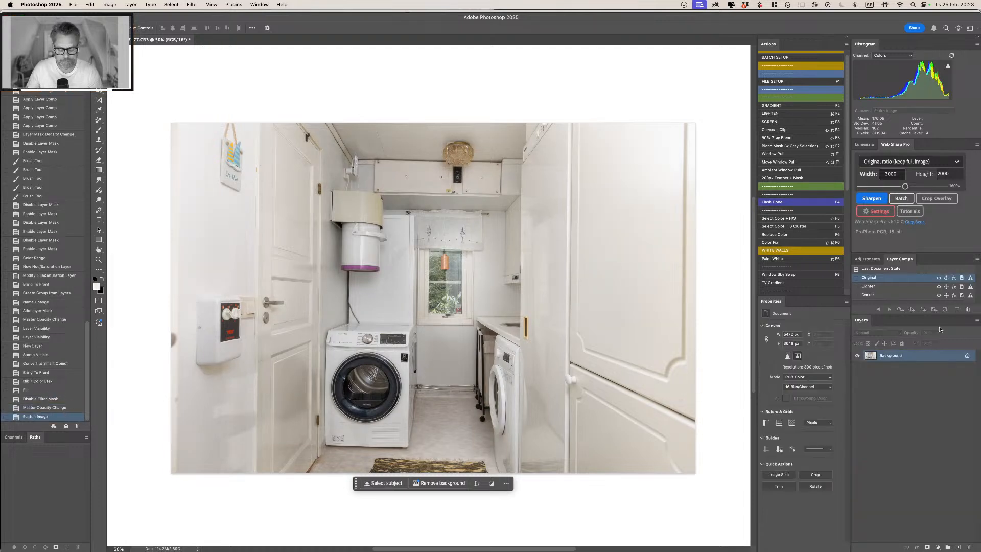
# Step: Apply Auto tone in Camera Raw and refine it with exposure +0.08, highlights -6, shadows +39, whites +16 and blacks -8
pyautogui.press('super+shift+a')
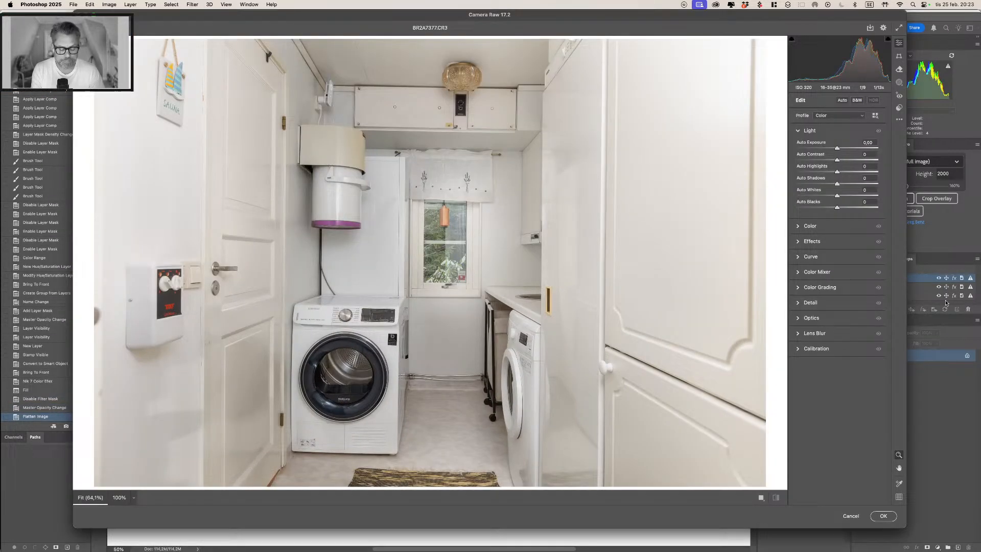
pyautogui.press('super+u')
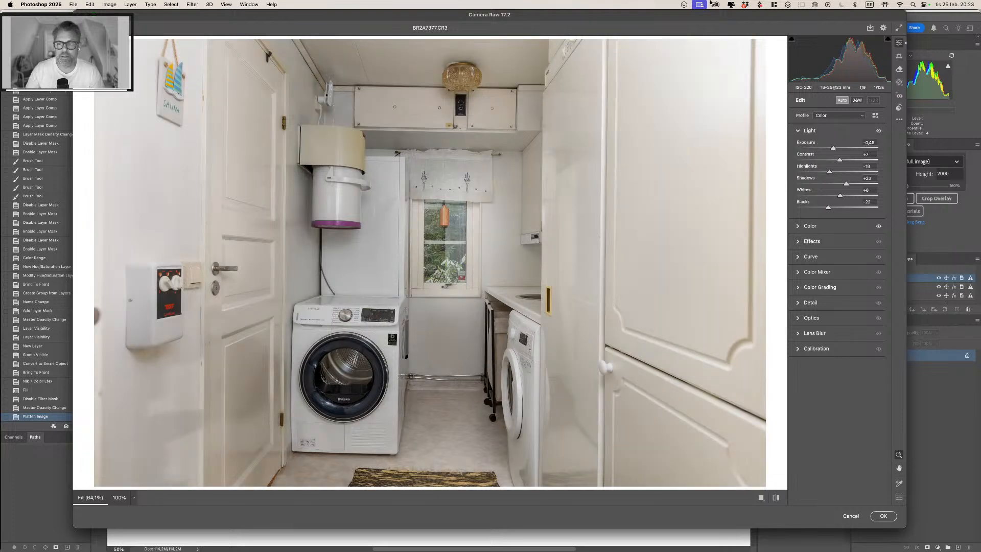
pyautogui.moveTo(833, 148); pyautogui.dragTo(837, 148)
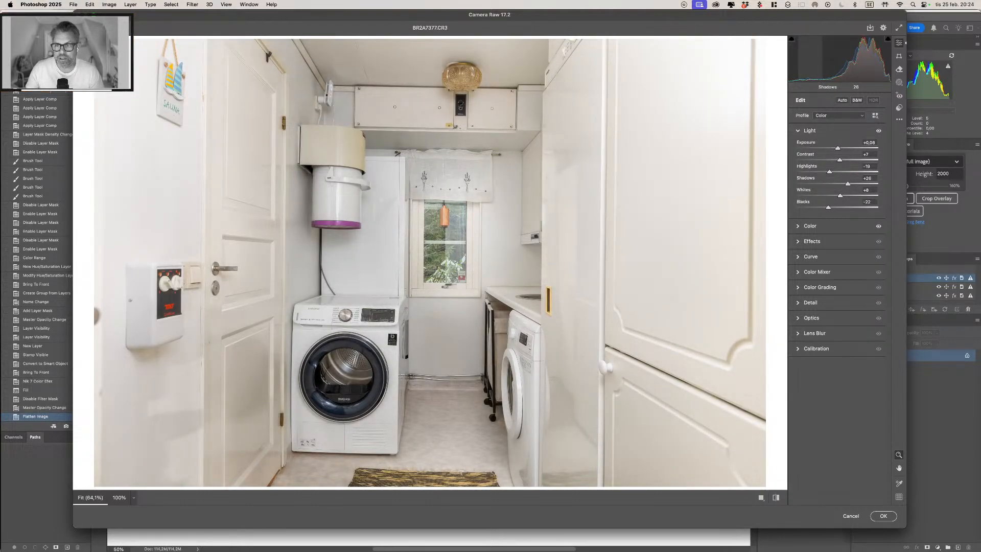
pyautogui.moveTo(810, 66); pyautogui.dragTo(815, 66)
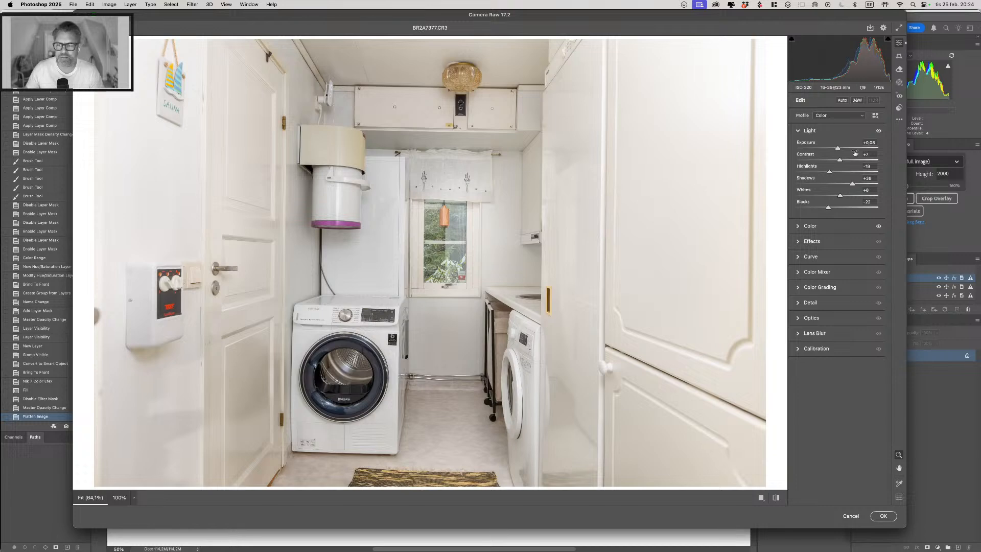
pyautogui.moveTo(830, 172); pyautogui.dragTo(836, 172)
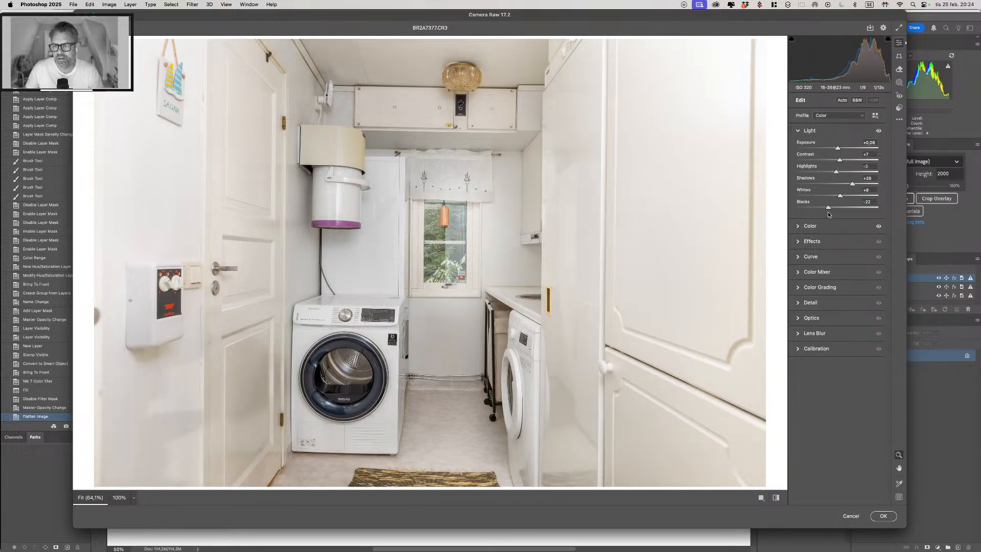
pyautogui.moveTo(828, 208); pyautogui.dragTo(834, 172)
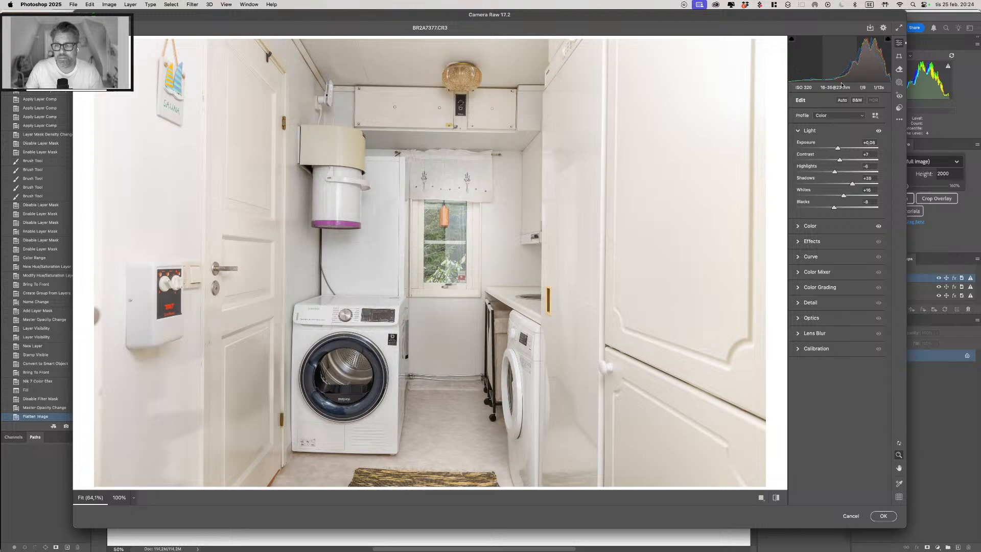
# Step: Straighten the room with the Full Upright correction, accept the Camera Raw edits and apply Auto Contrast to the flattened image
pyautogui.click(898, 54)
pyautogui.click(861, 116)
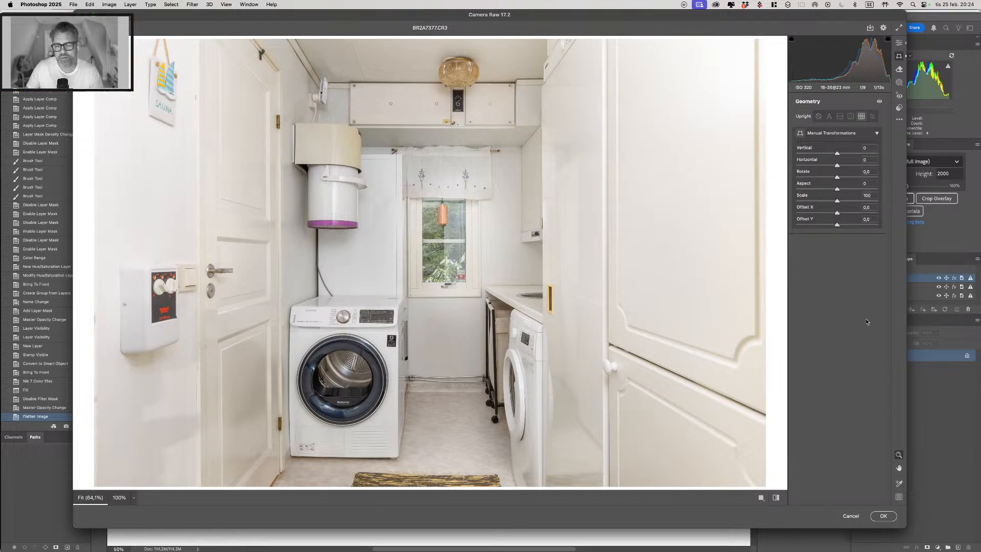
pyautogui.click(883, 516)
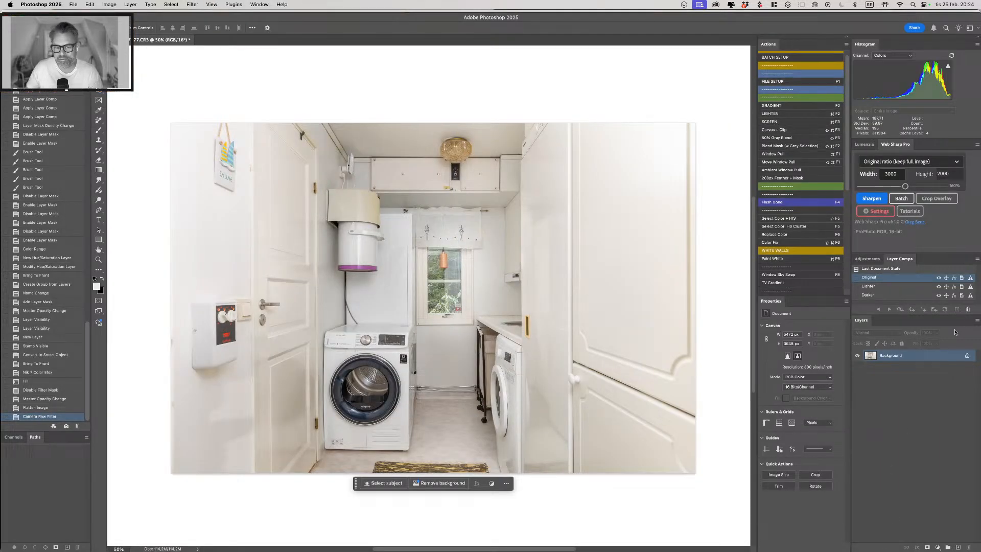
pyautogui.press('super+alt+shift+l')
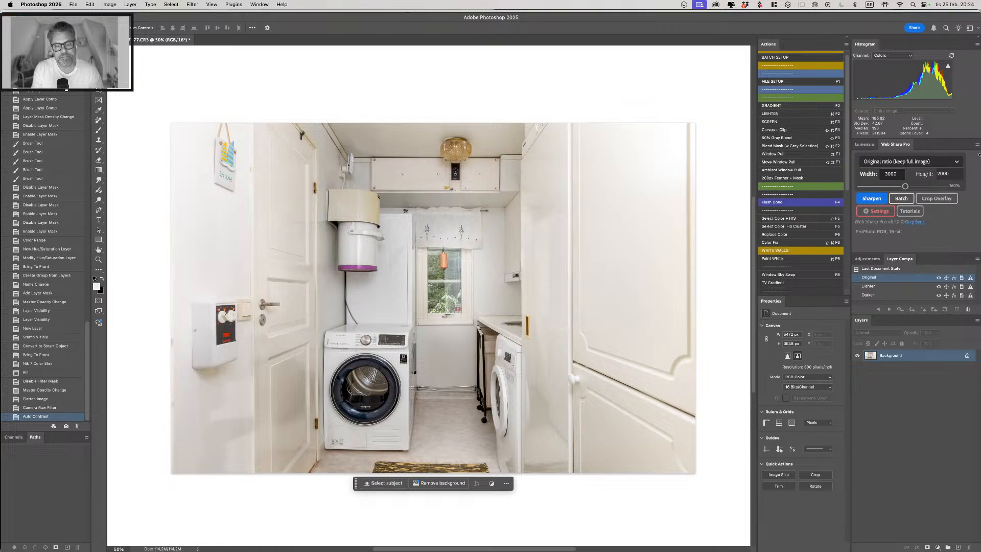
# Step: Fade the Auto Contrast adjustment to 40% opacity in Normal mode
pyautogui.press('super+shift+f')
pyautogui.write('40')
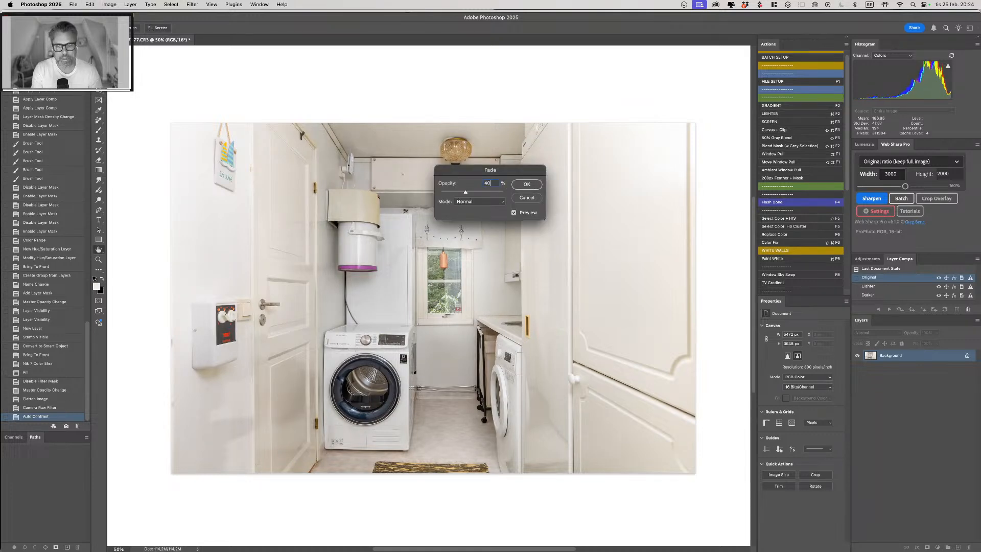
pyautogui.press('Return')
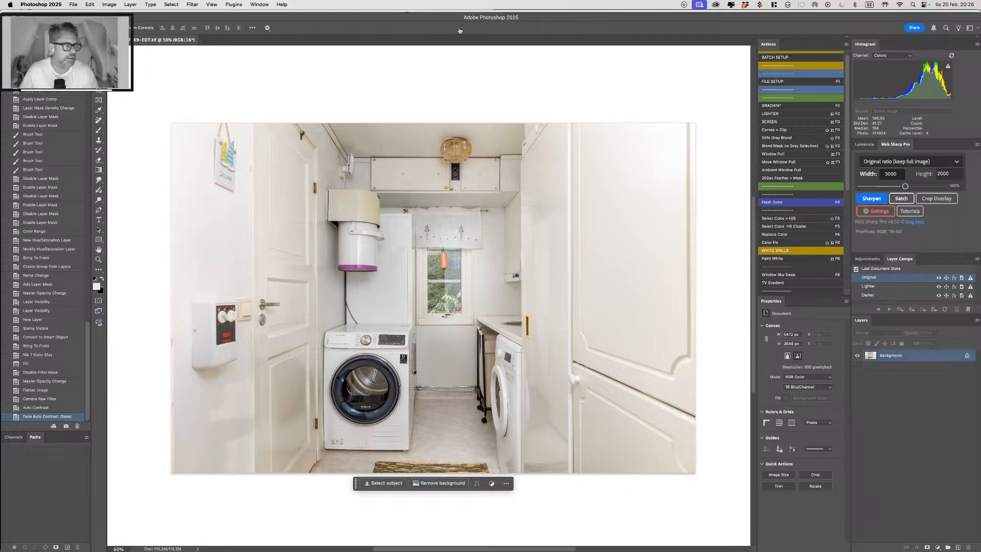
# Step: Switch to Lightroom Classic, filter the collection to TIFF files and open the laundry room TIFF for developing
pyautogui.press('super+Tab')
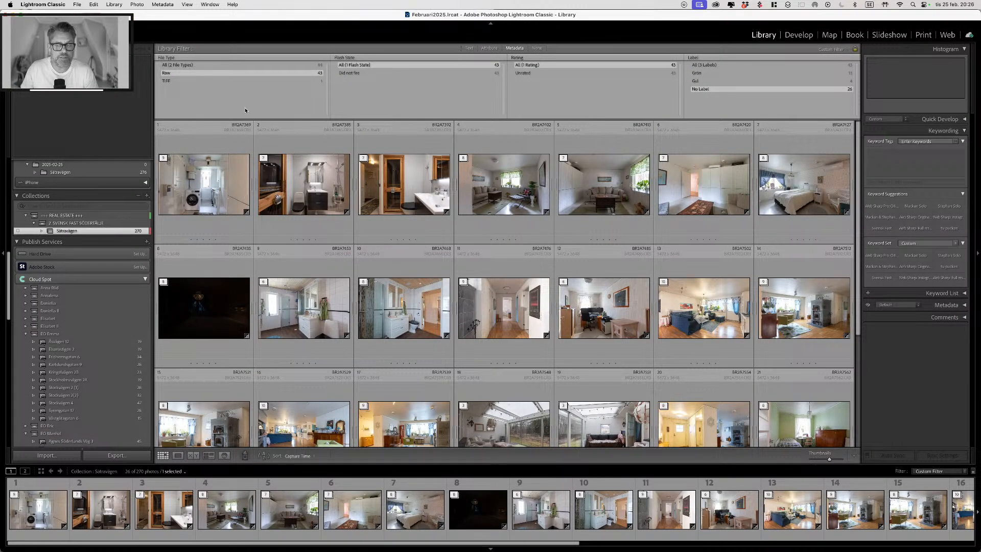
pyautogui.click(166, 82)
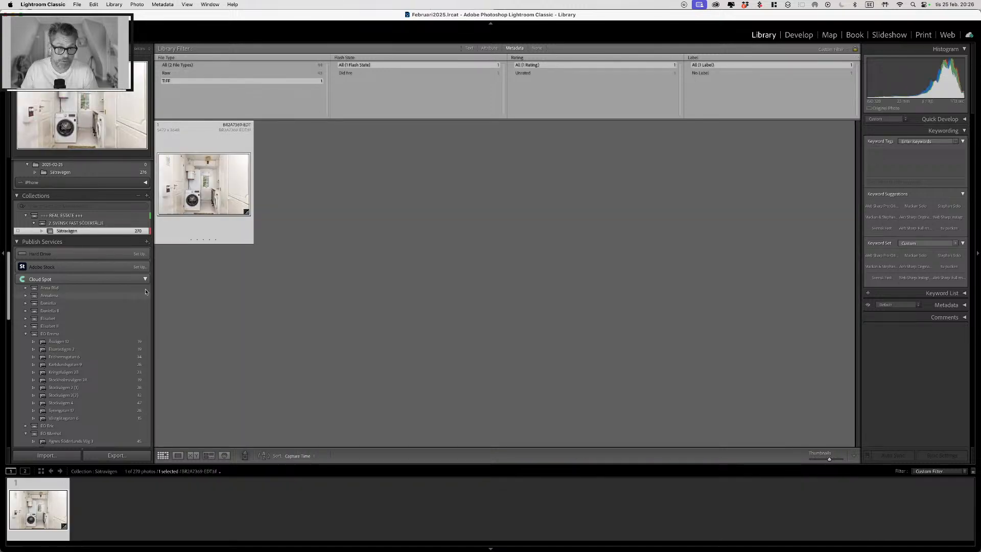
pyautogui.moveTo(220, 185); pyautogui.dragTo(221, 188)
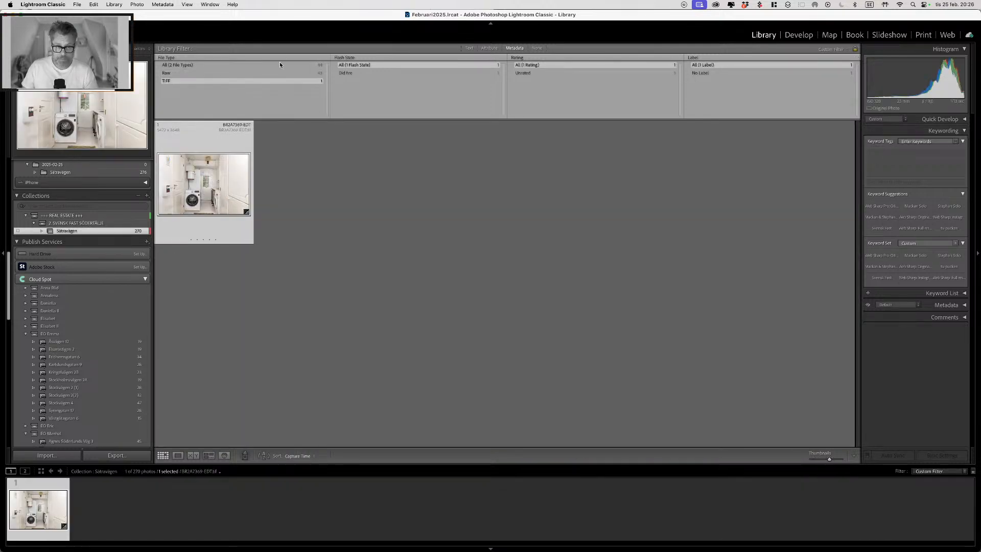
pyautogui.press('e')
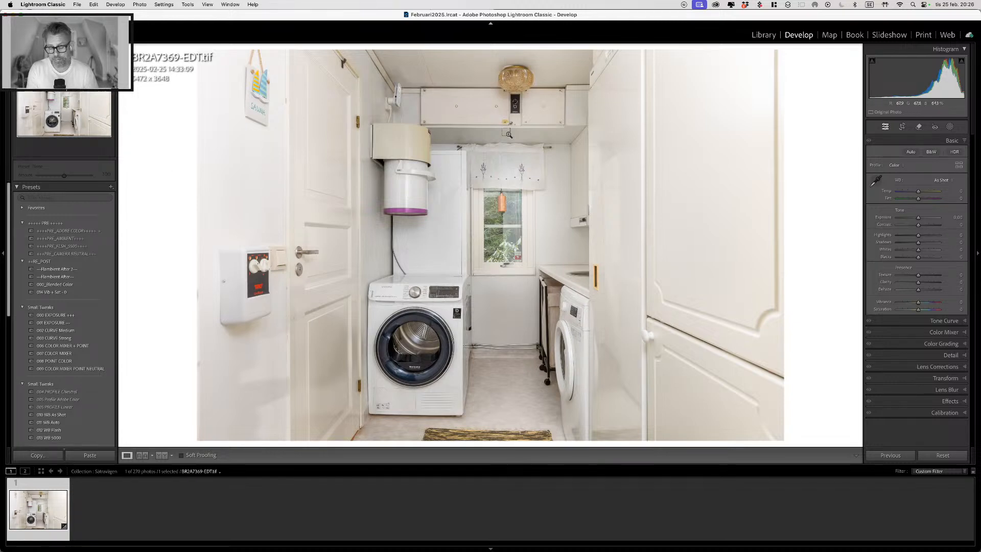
# Step: Set exposure +0.18, highlights -18, shadows +7 and whites +18 on the laundry room photo, and apply the Full Upright correction
pyautogui.press('super+u')
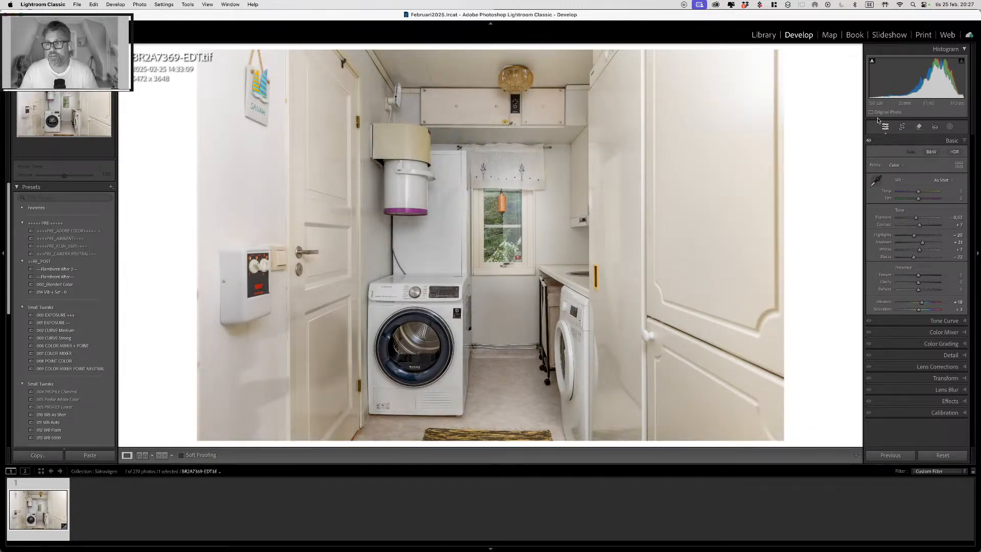
pyautogui.press('super+z')
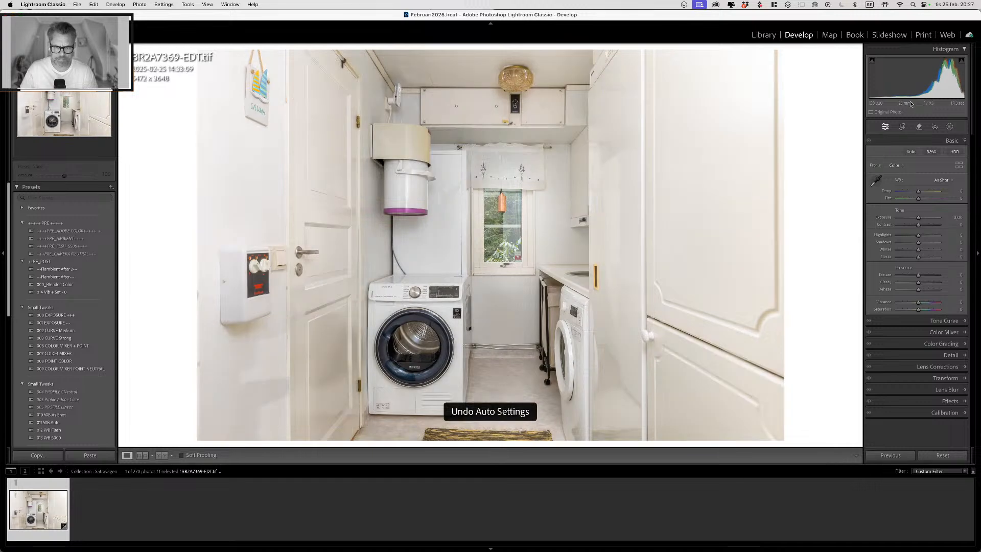
pyautogui.moveTo(918, 83); pyautogui.dragTo(920, 83)
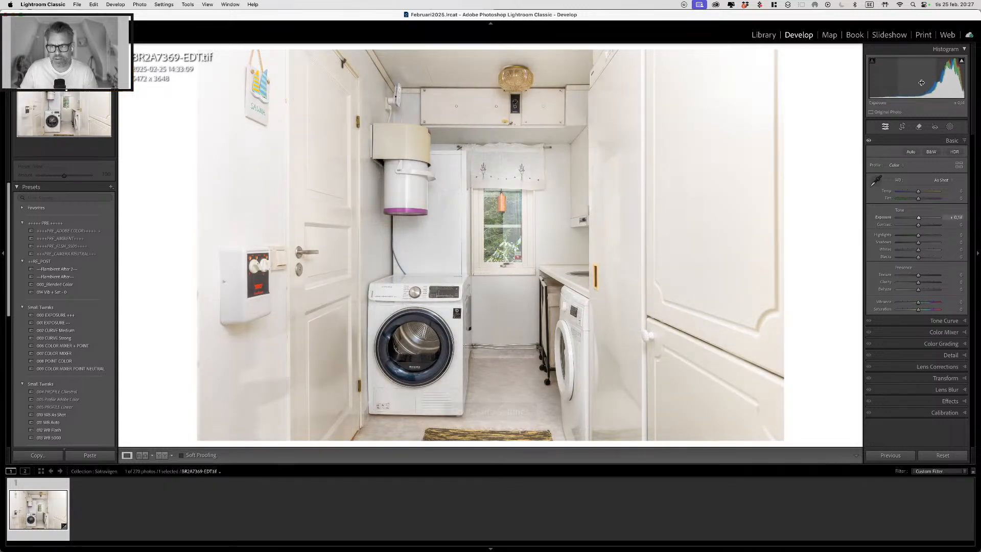
pyautogui.moveTo(918, 236); pyautogui.dragTo(923, 253)
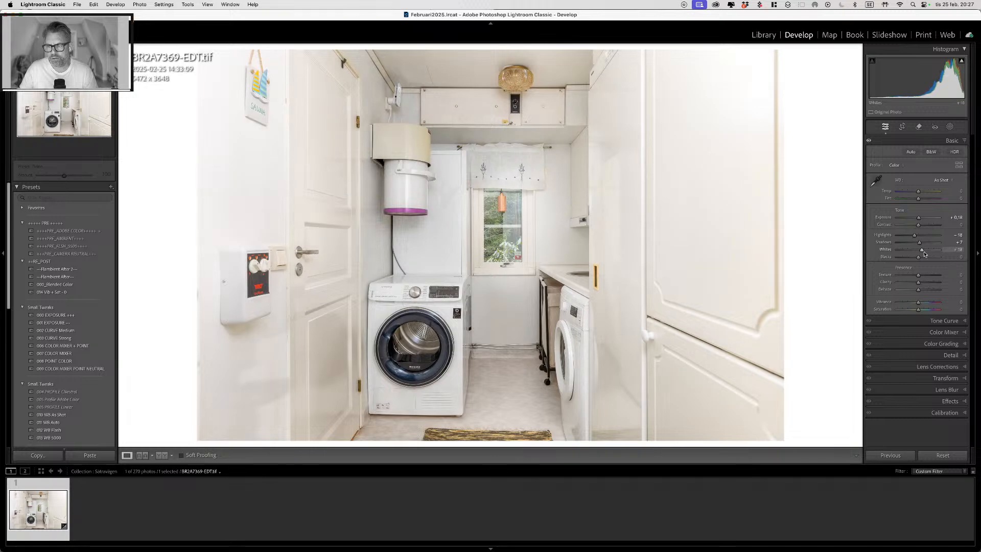
pyautogui.click(947, 377)
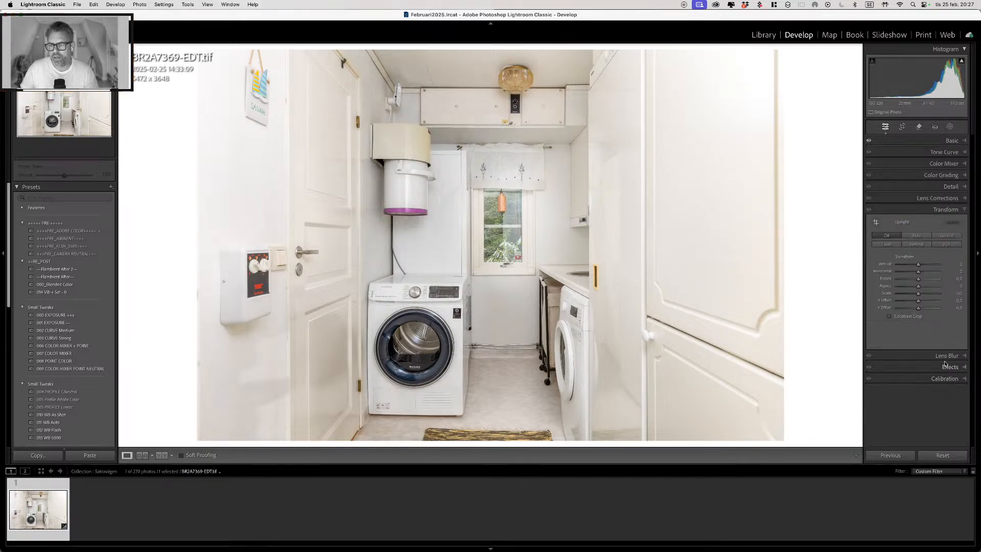
pyautogui.click(945, 245)
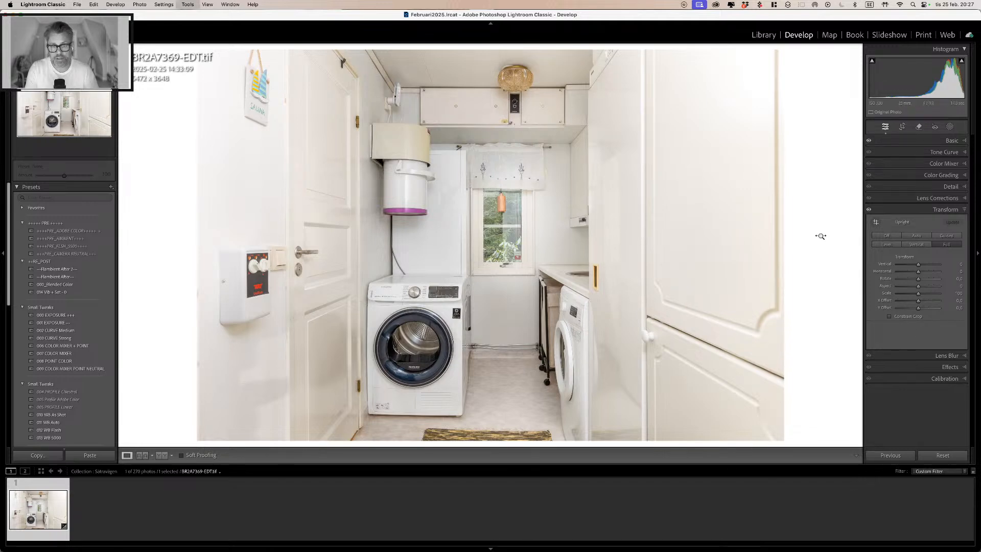
# Step: Create a Color Range mask sampled from the door's lower panel and set Refine to 14
pyautogui.hotkey('shift', 'j')
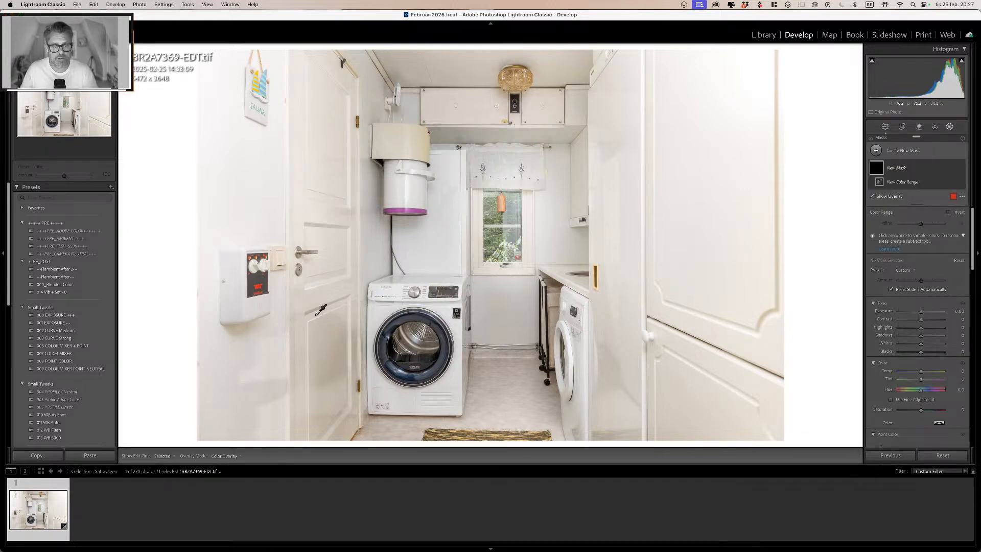
pyautogui.moveTo(316, 302); pyautogui.dragTo(332, 340)
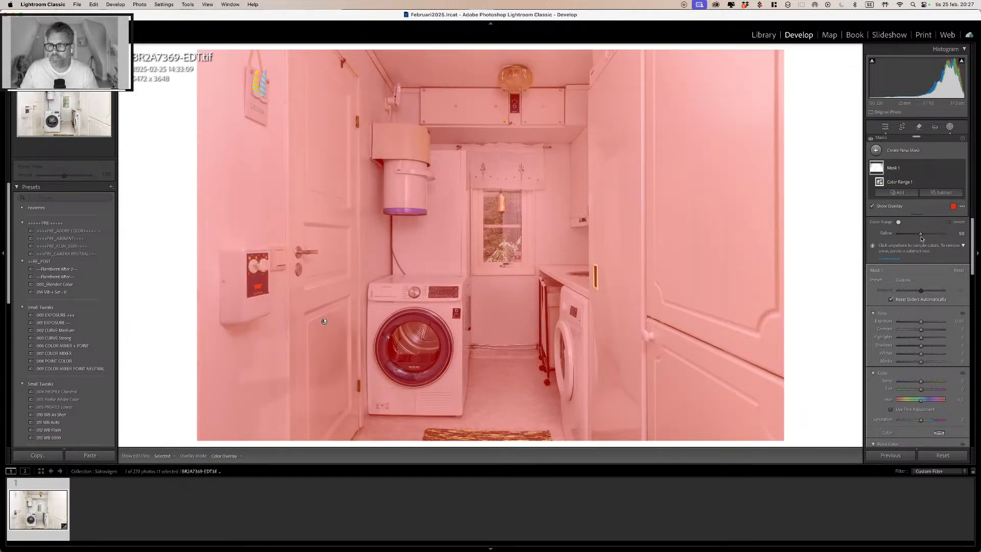
pyautogui.moveTo(920, 234); pyautogui.dragTo(902, 236)
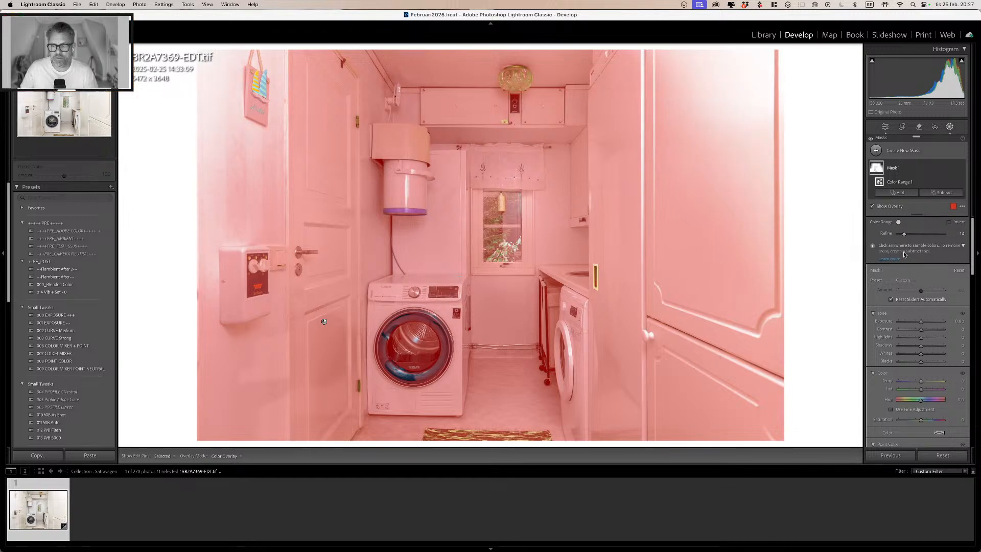
# Step: Sample the off-white tone with Point Color in the mask, set its saturation shift to -41 and leave masking
pyautogui.scroll(-5, 966, 309)
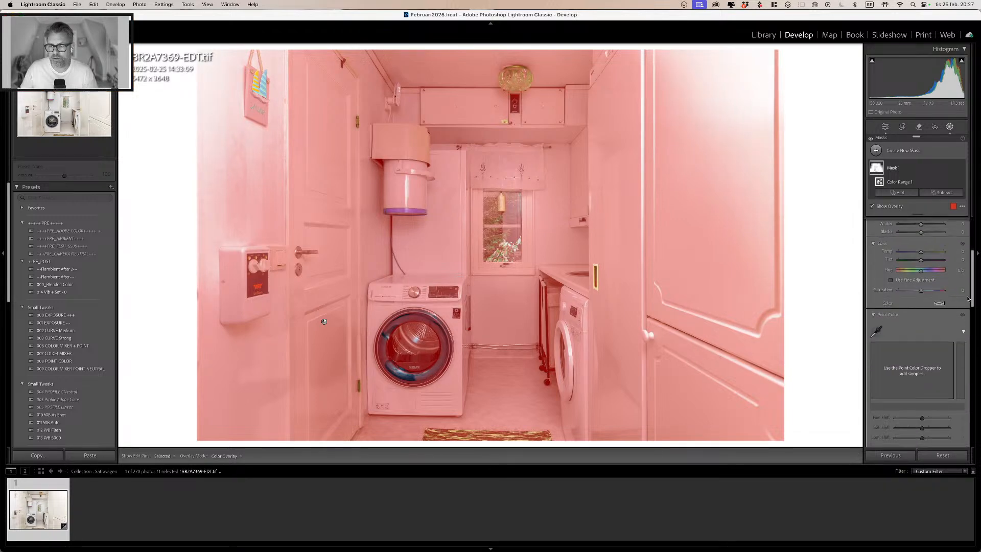
pyautogui.scroll(-1, 965, 310)
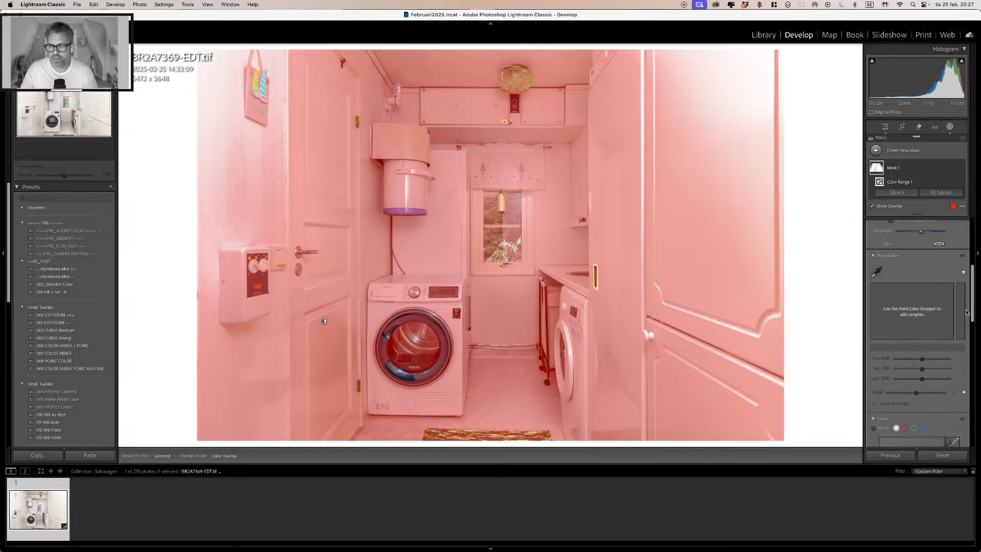
pyautogui.click(876, 272)
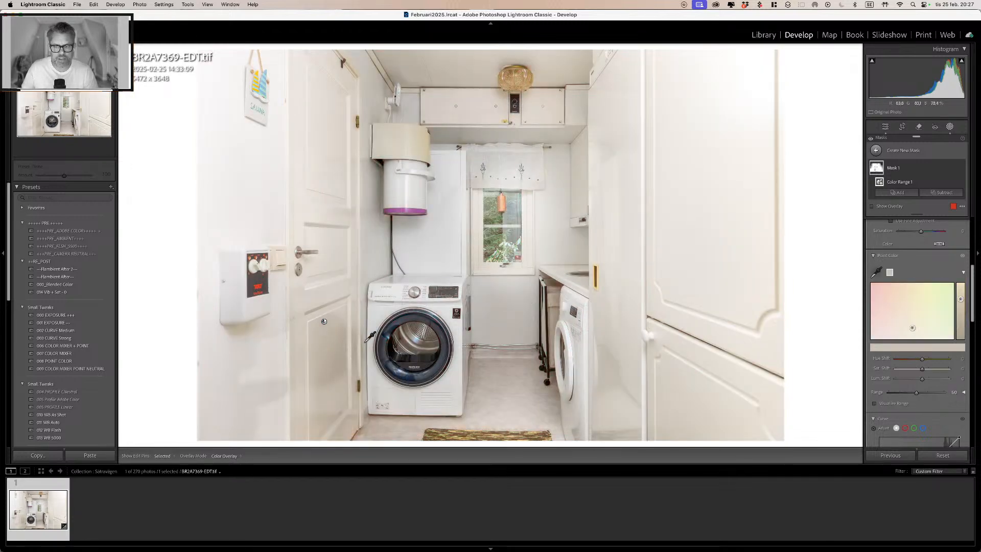
pyautogui.click(369, 336)
pyautogui.moveTo(922, 368); pyautogui.dragTo(909, 369)
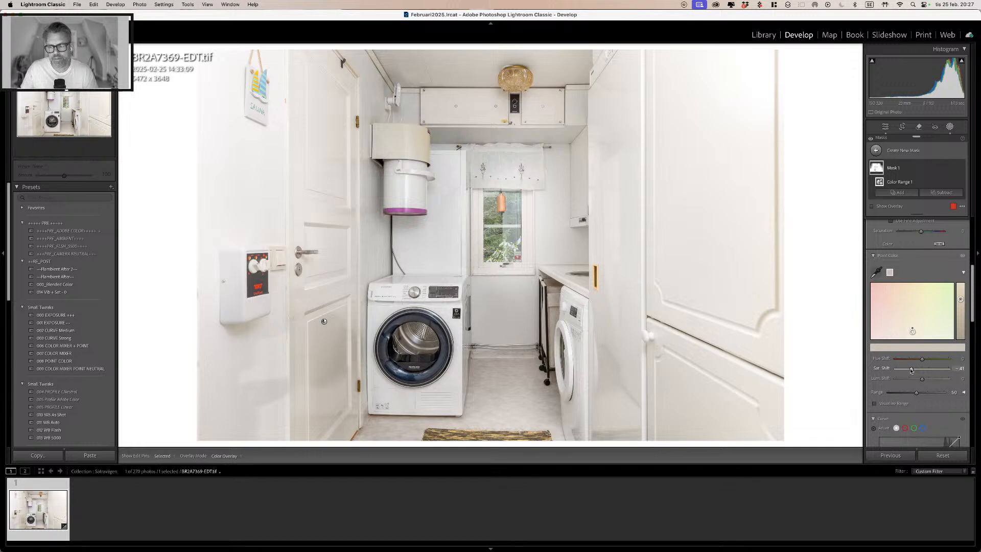
pyautogui.moveTo(921, 378); pyautogui.dragTo(921, 381)
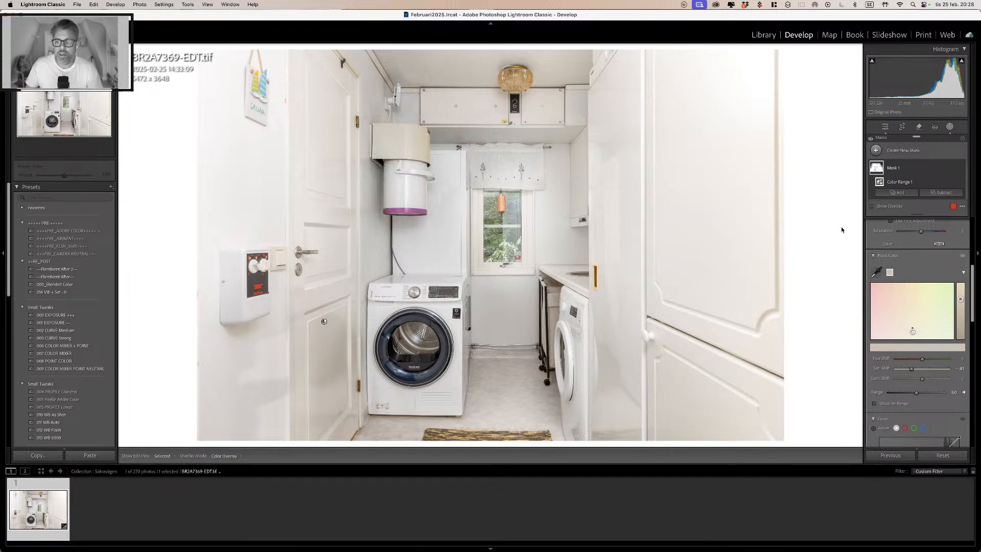
pyautogui.hotkey('shift', 'w')
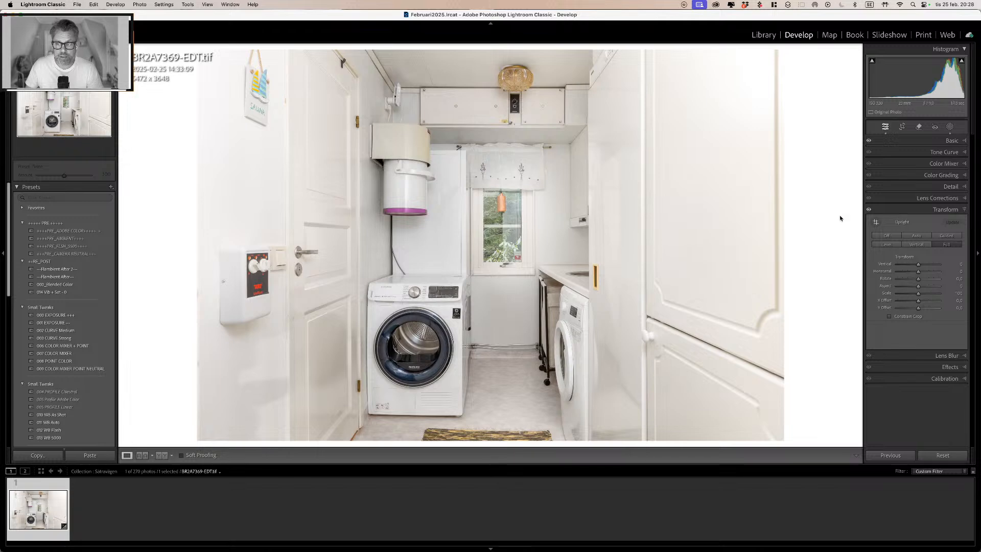
# Step: Return to the library grid and rate the laundry room TIFF three stars
pyautogui.press('g')
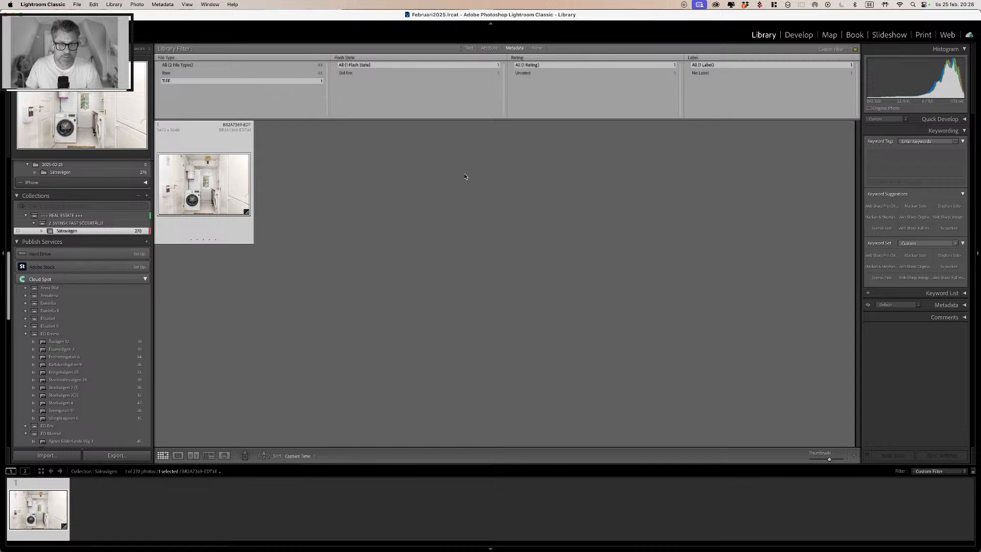
pyautogui.press('3')
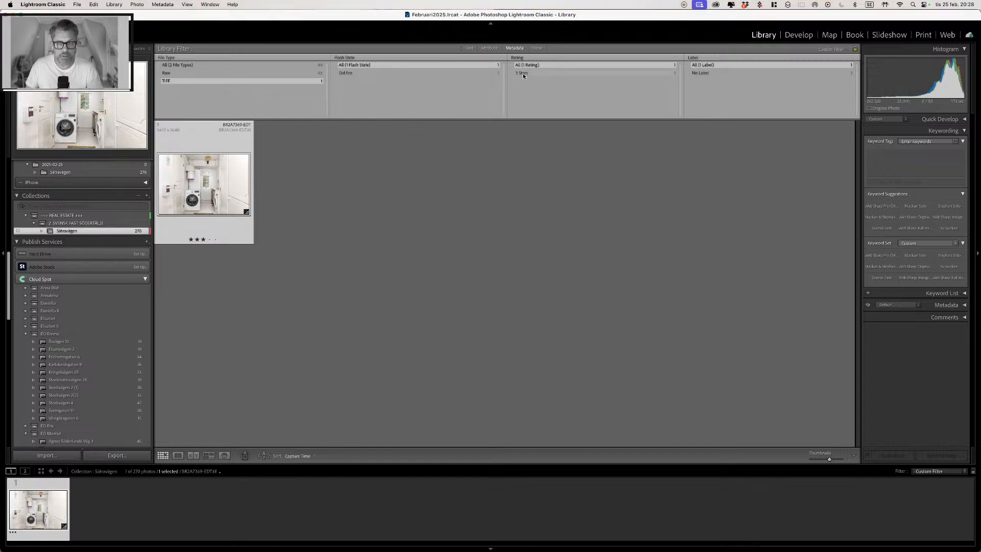
pyautogui.press('super+comma')
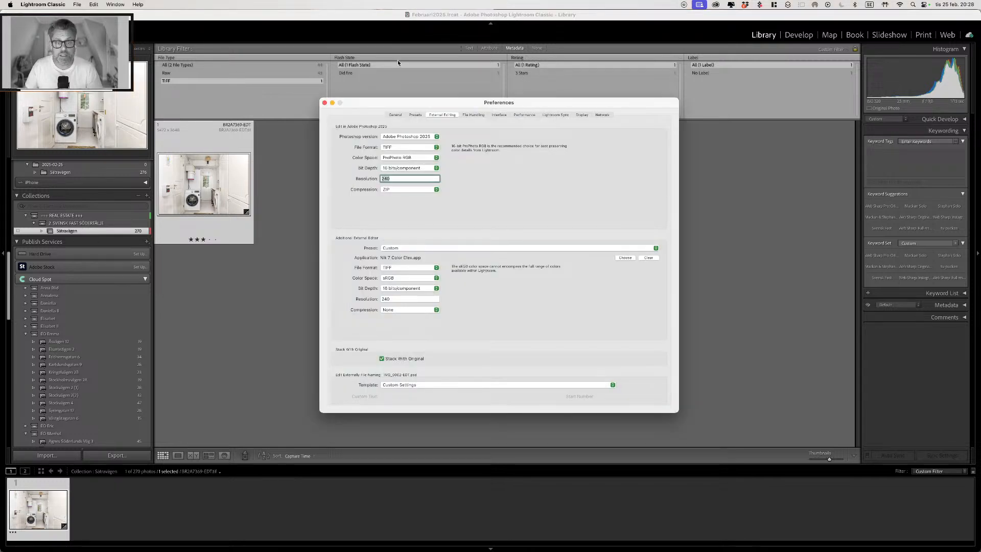
pyautogui.press('Escape')
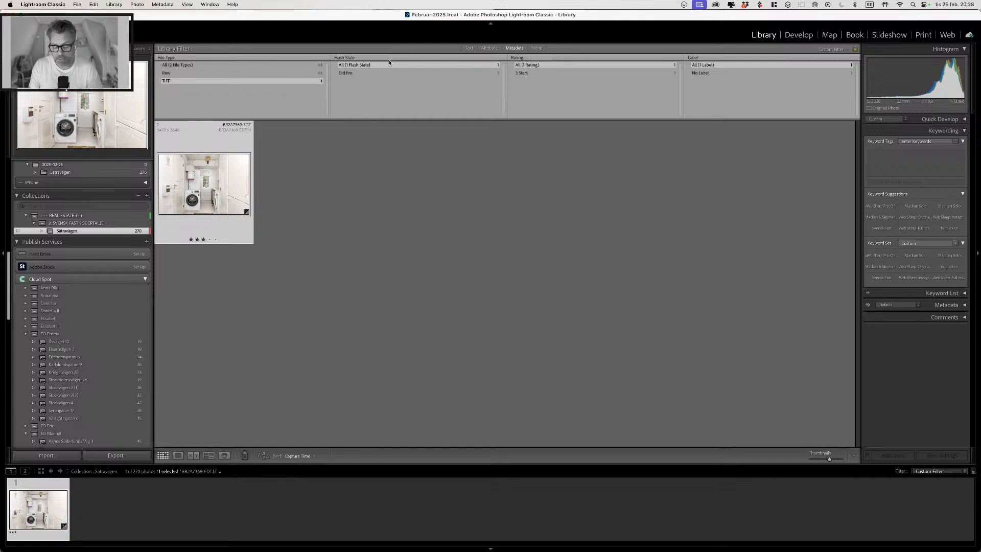
# Step: Create a virtual copy of the laundry room TIFF and clear the copy's star rating
pyautogui.press('super+apostrophe')
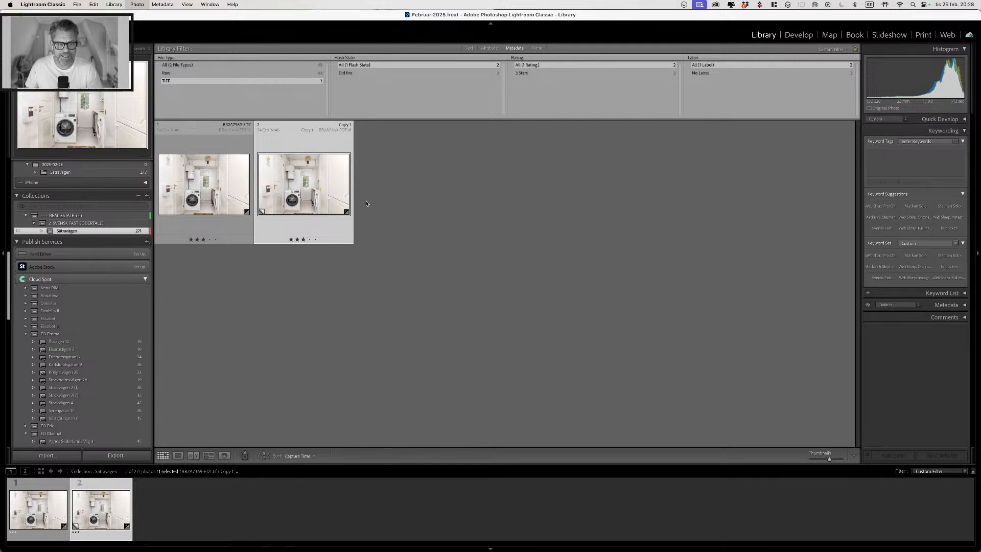
pyautogui.press('3')
pyautogui.press('0')
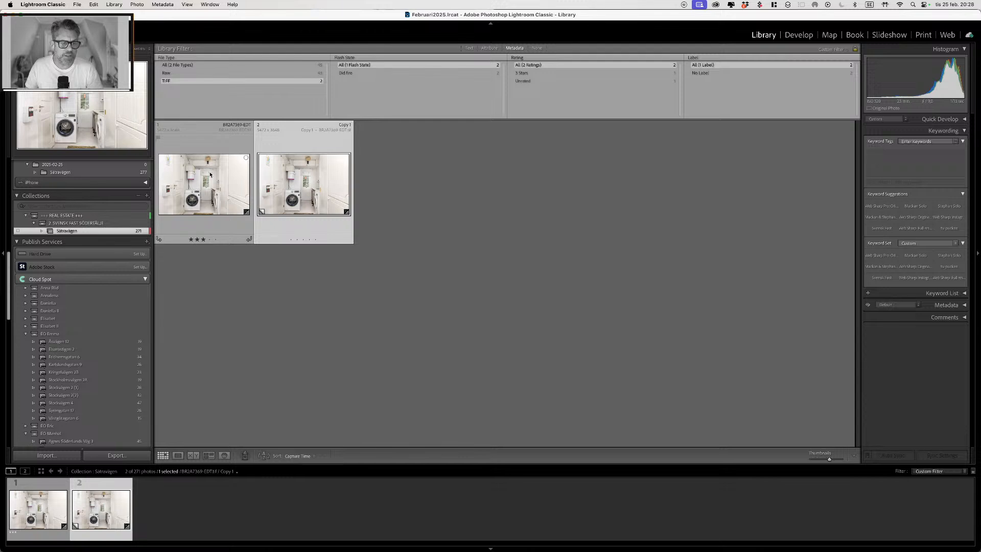
pyautogui.press('Left')
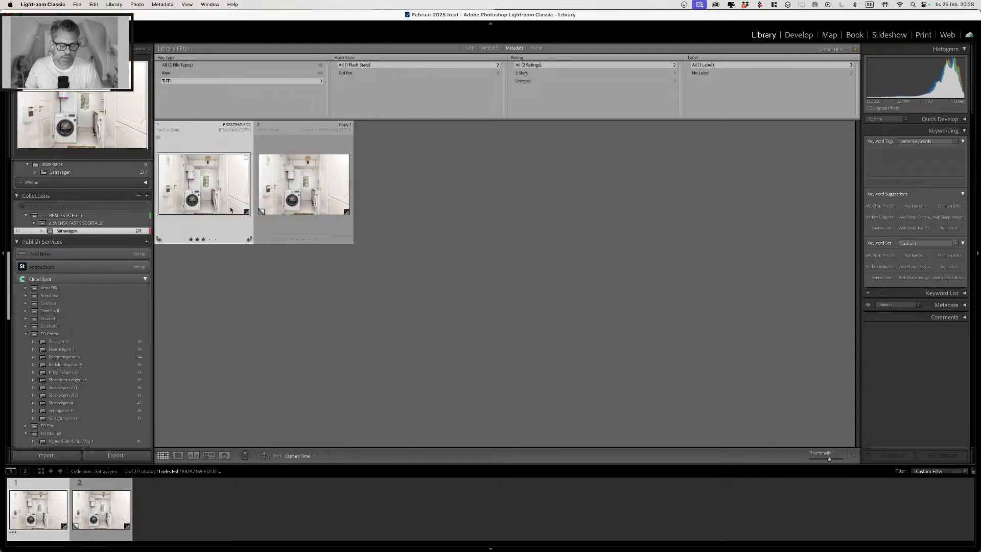
pyautogui.press('Right')
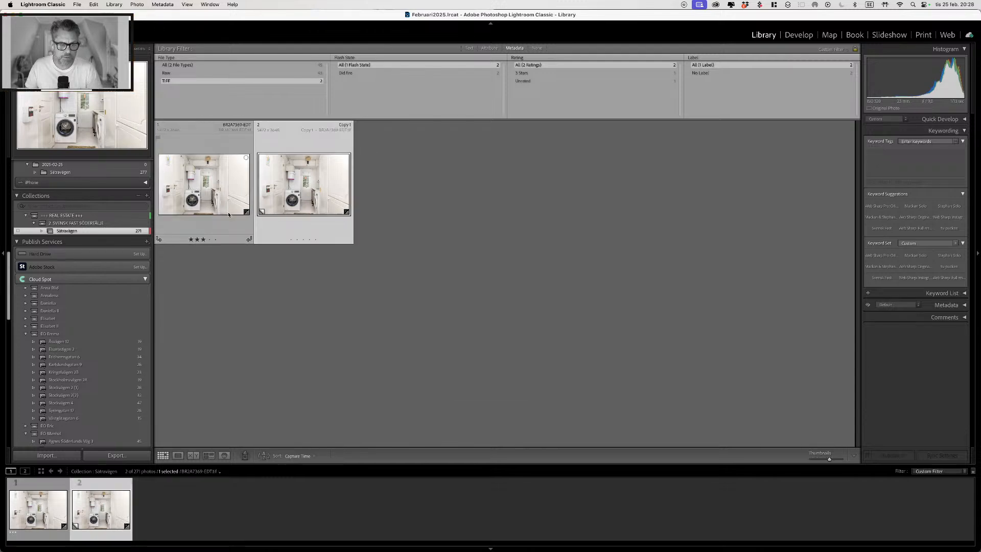
# Step: Filter the TIFFs by unrated and by 3 stars in turn, and return to showing all ratings
pyautogui.click(528, 82)
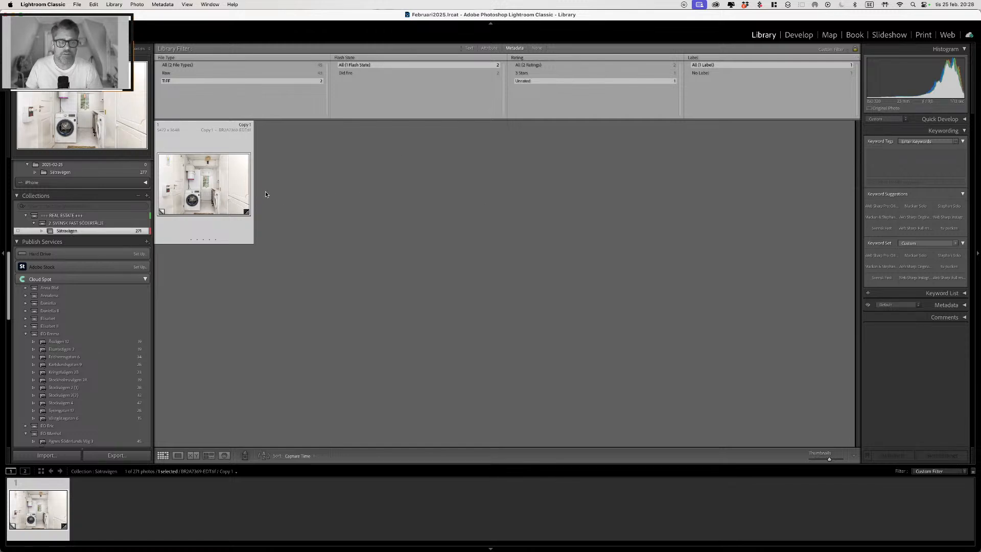
pyautogui.click(524, 75)
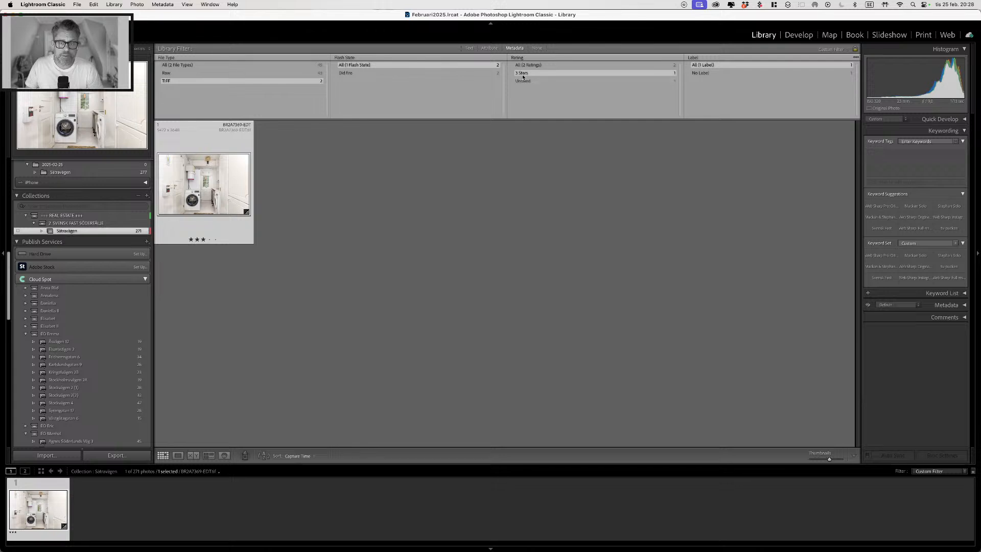
pyautogui.click(527, 64)
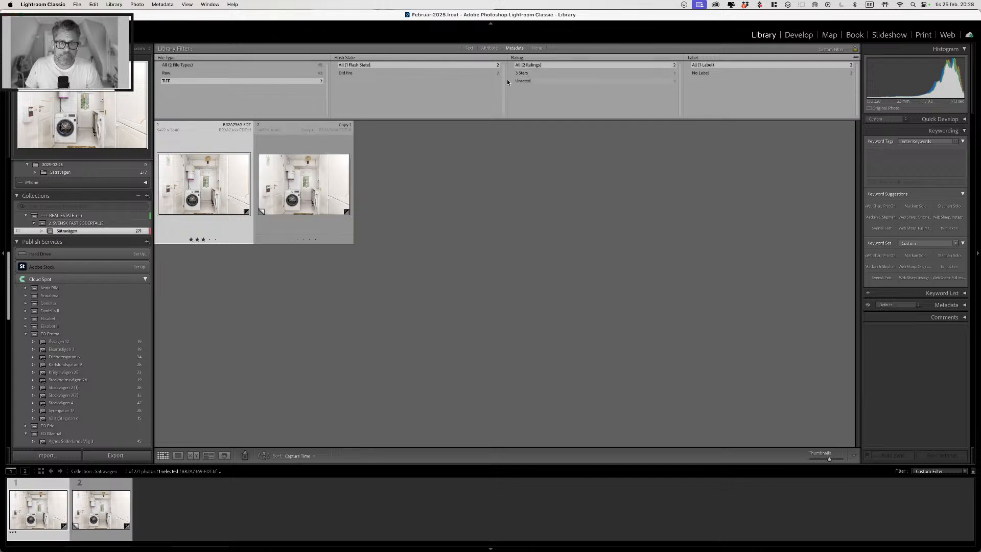
# Step: Remove the virtual copy from the collection and reset the library filter to all file types
pyautogui.click(321, 196)
pyautogui.rightClick(321, 196)
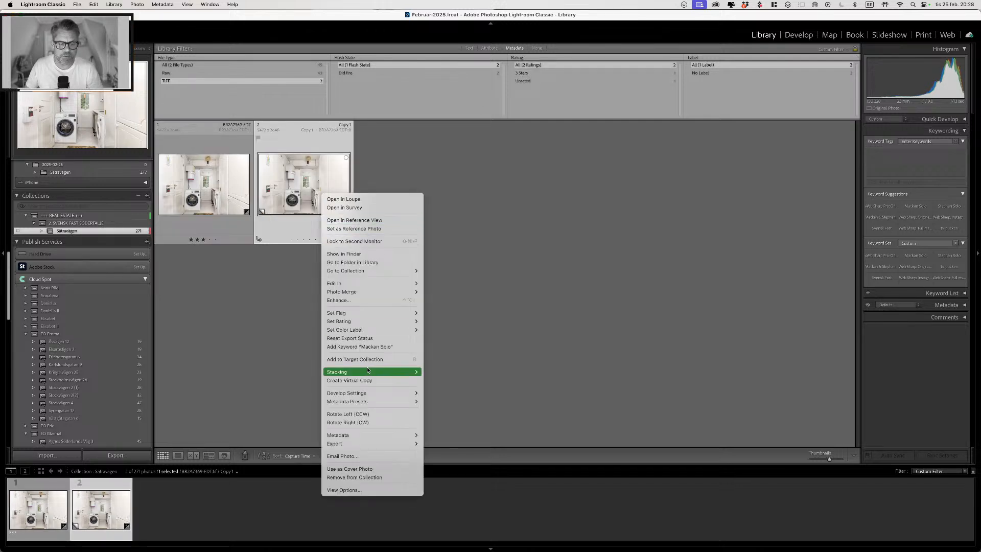
pyautogui.click(384, 478)
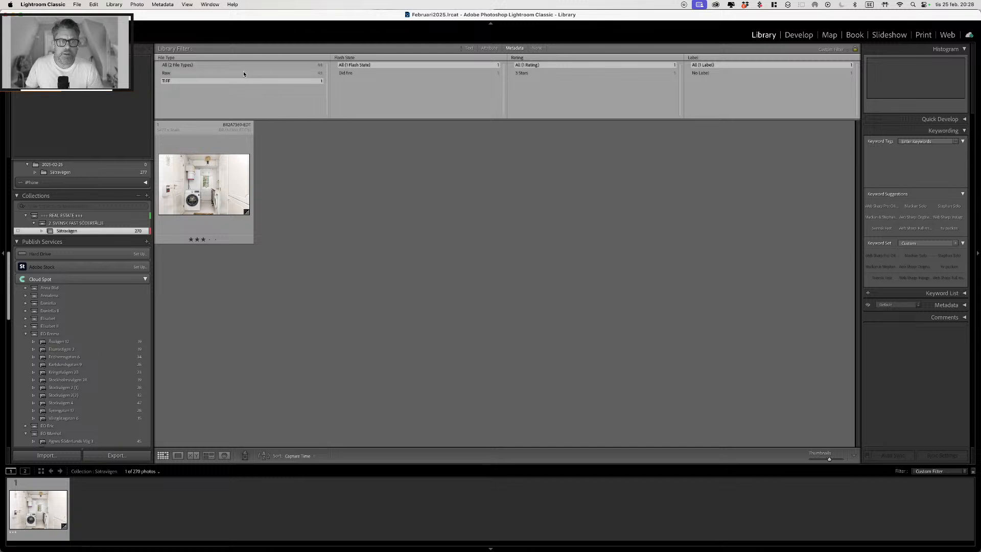
pyautogui.click(231, 65)
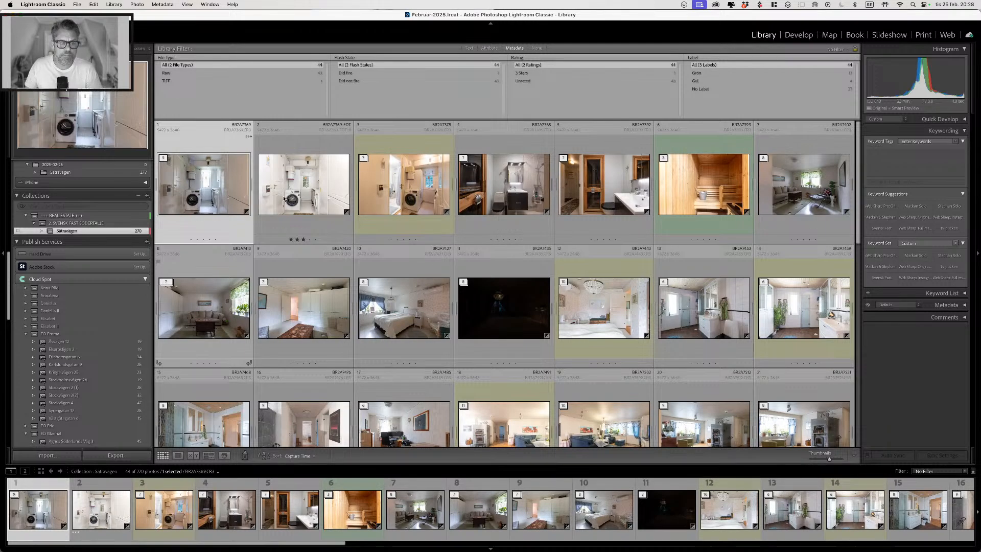